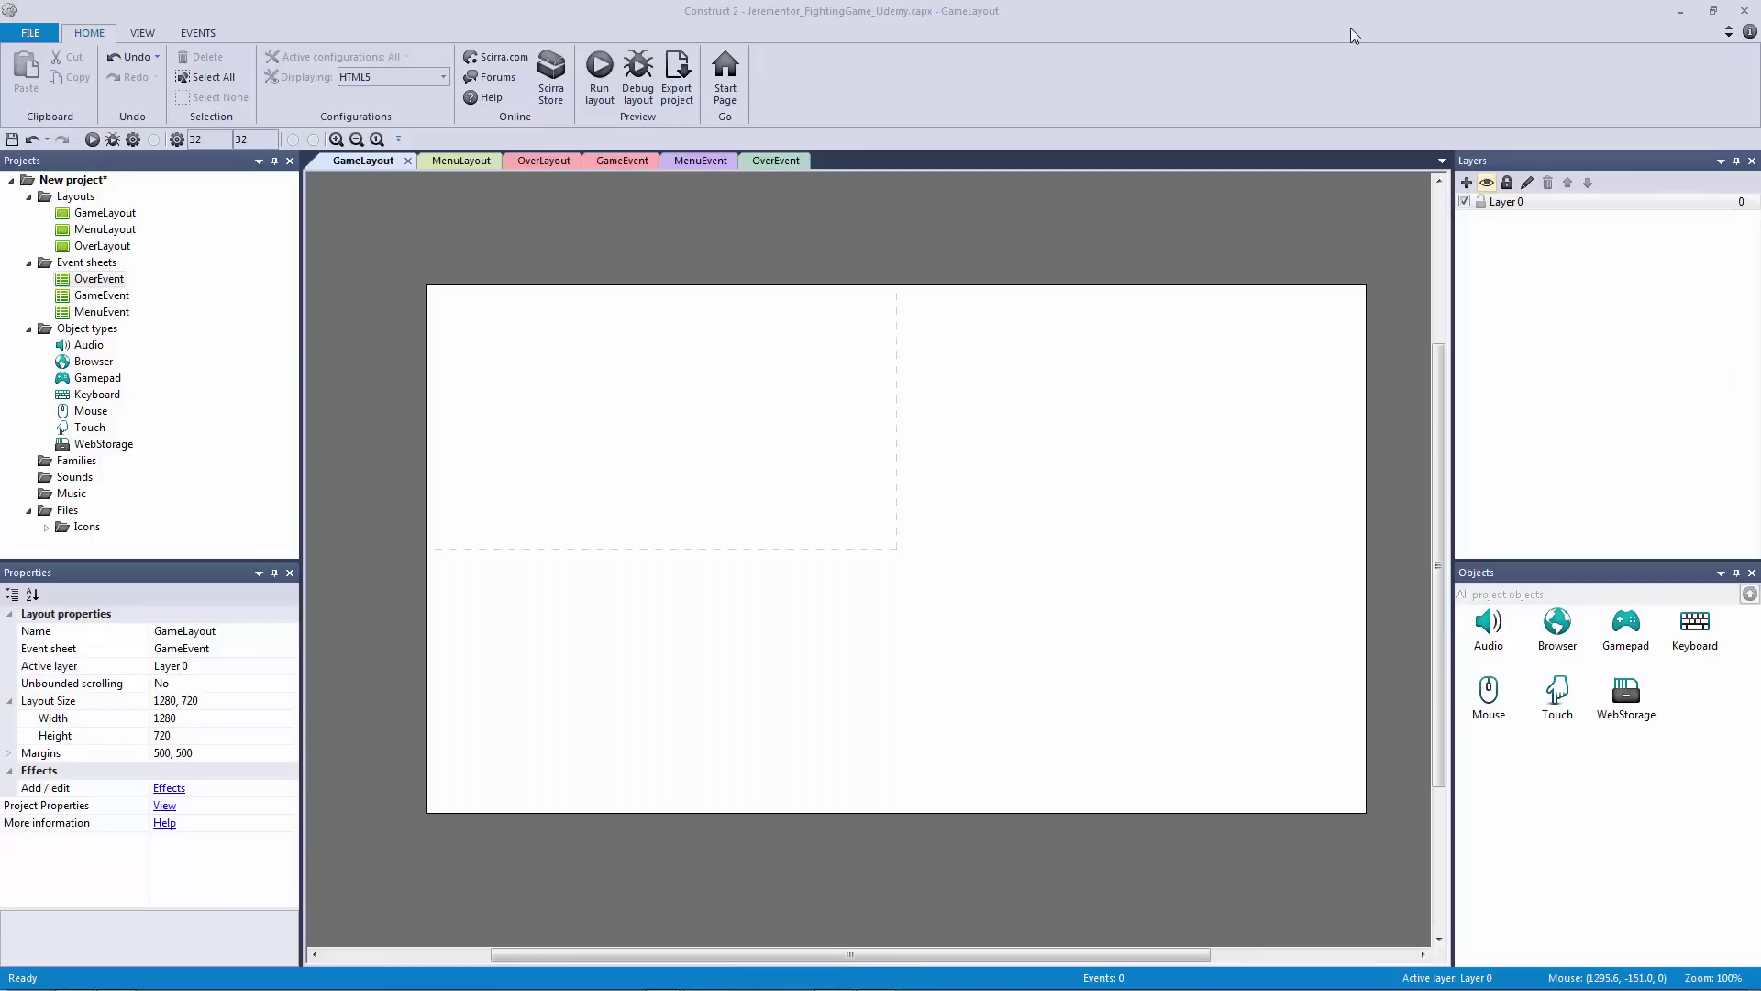
Step: Collapse the Layouts, Event sheets, Object types and Files folders in the project tree
left_click(1350, 27)
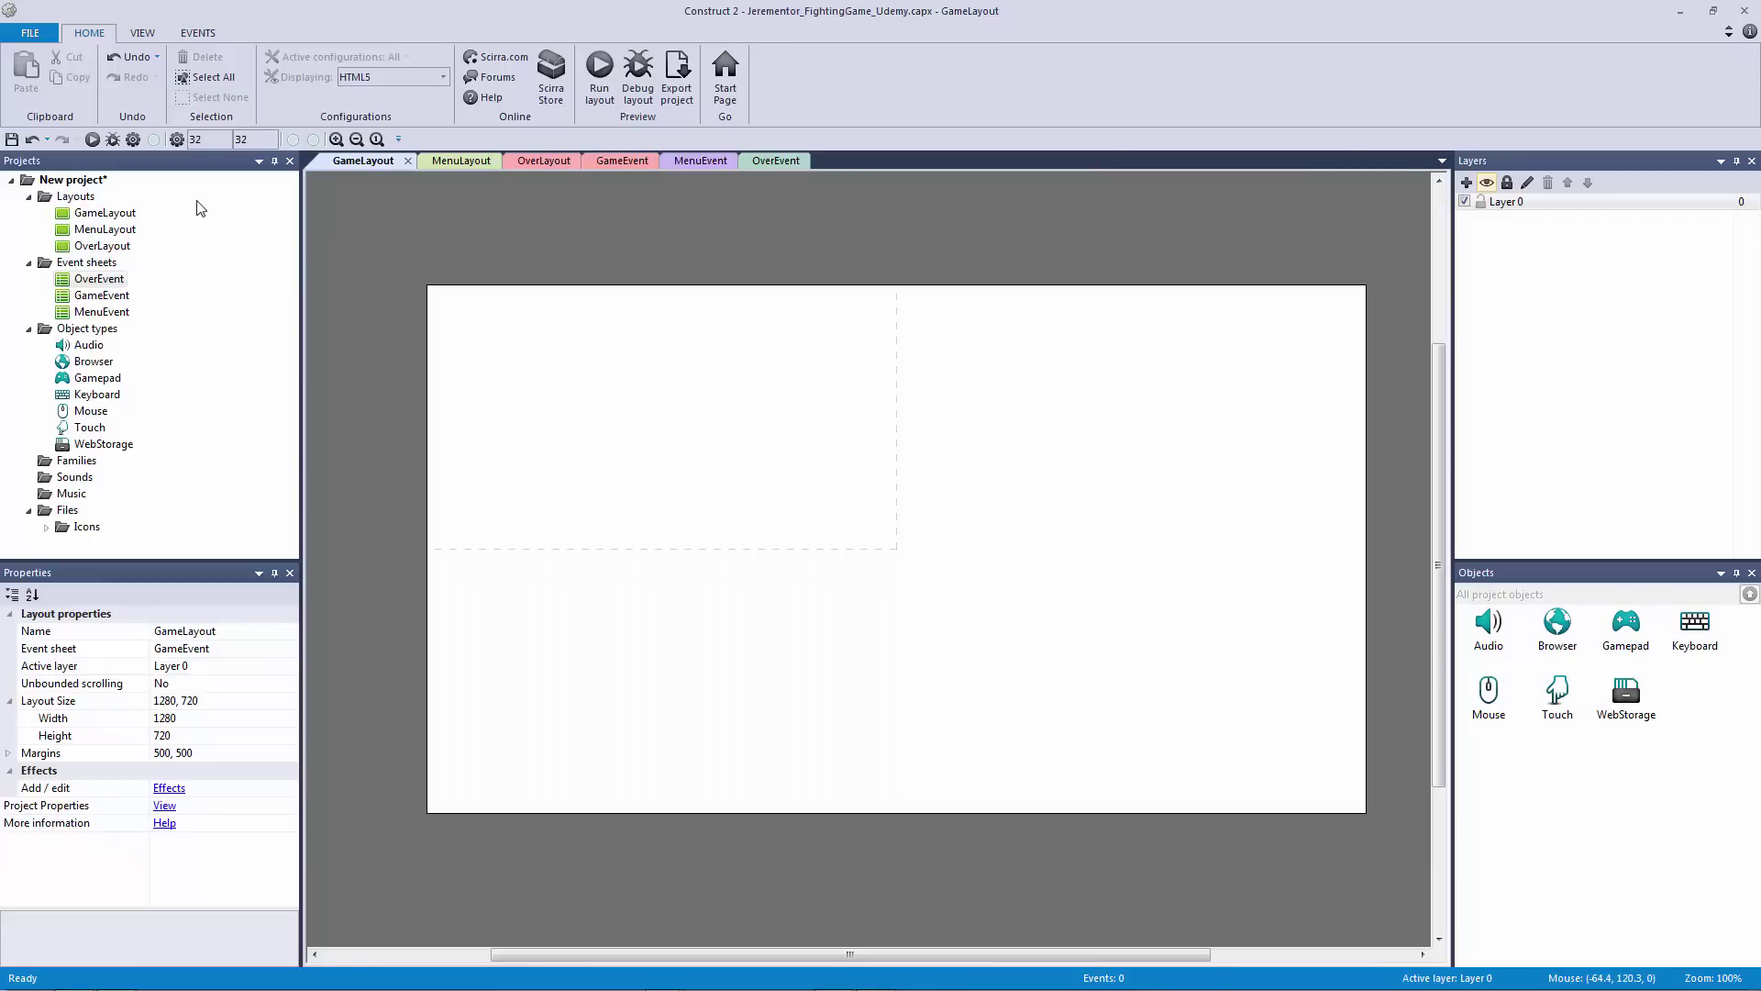
left_click(28, 196)
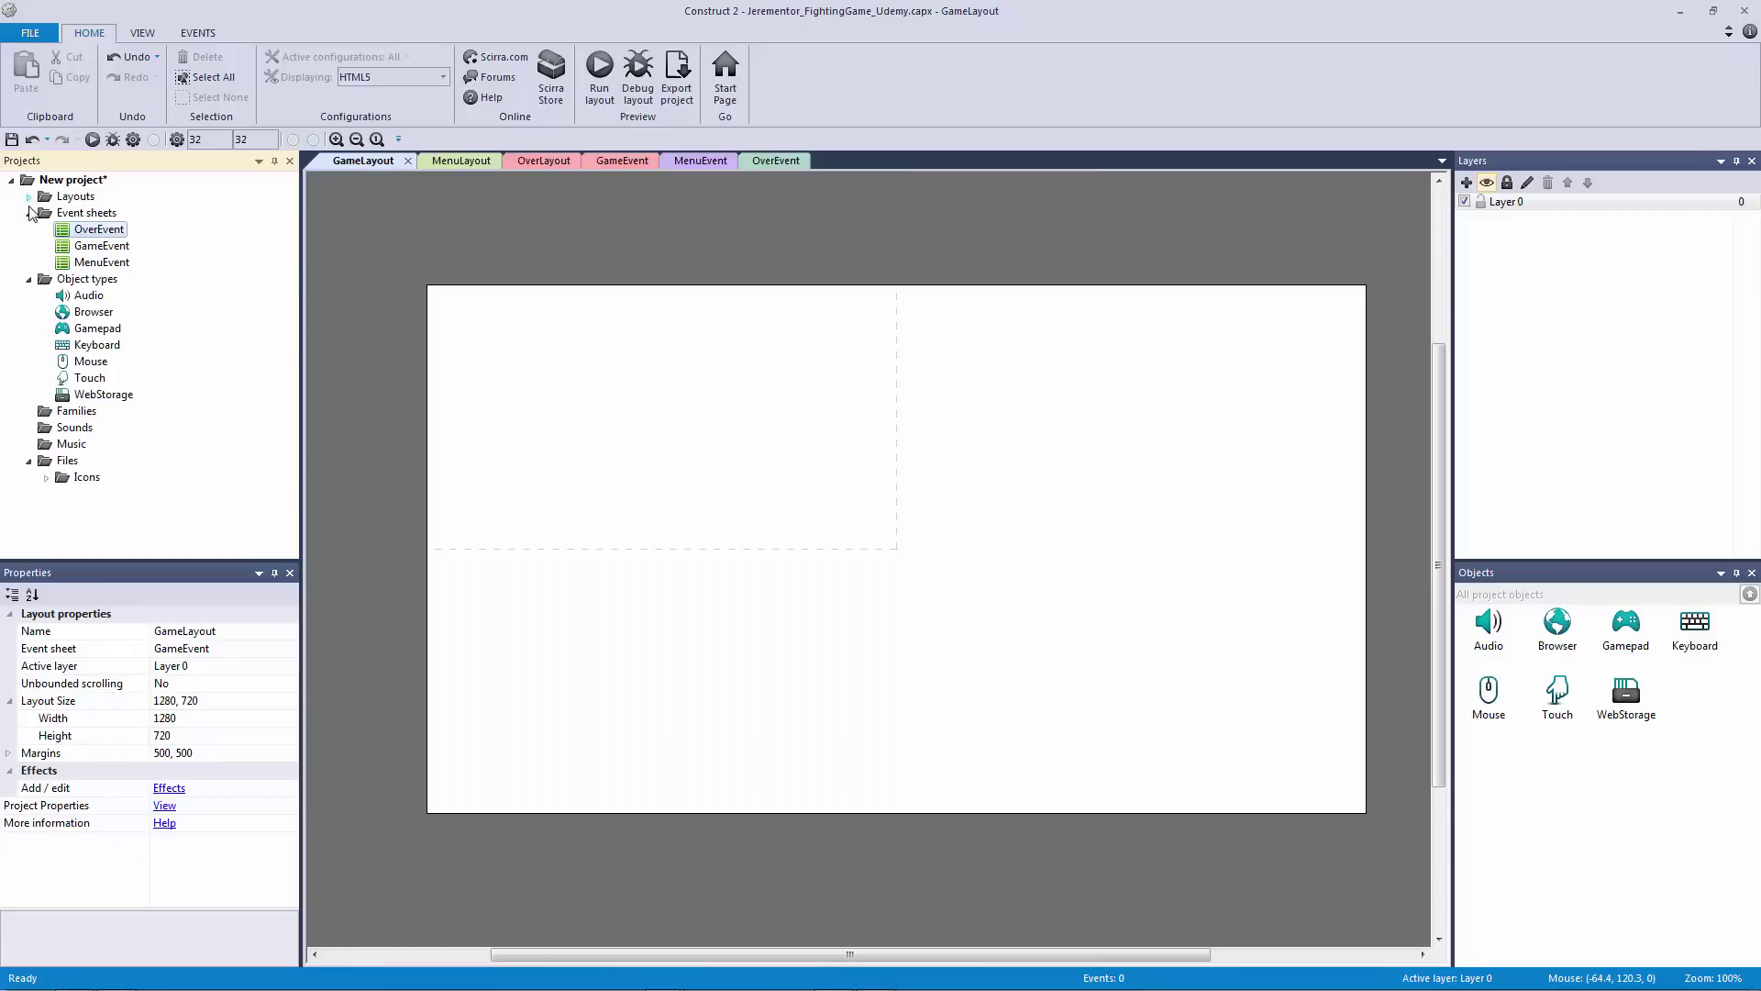
left_click(28, 213)
left_click(28, 229)
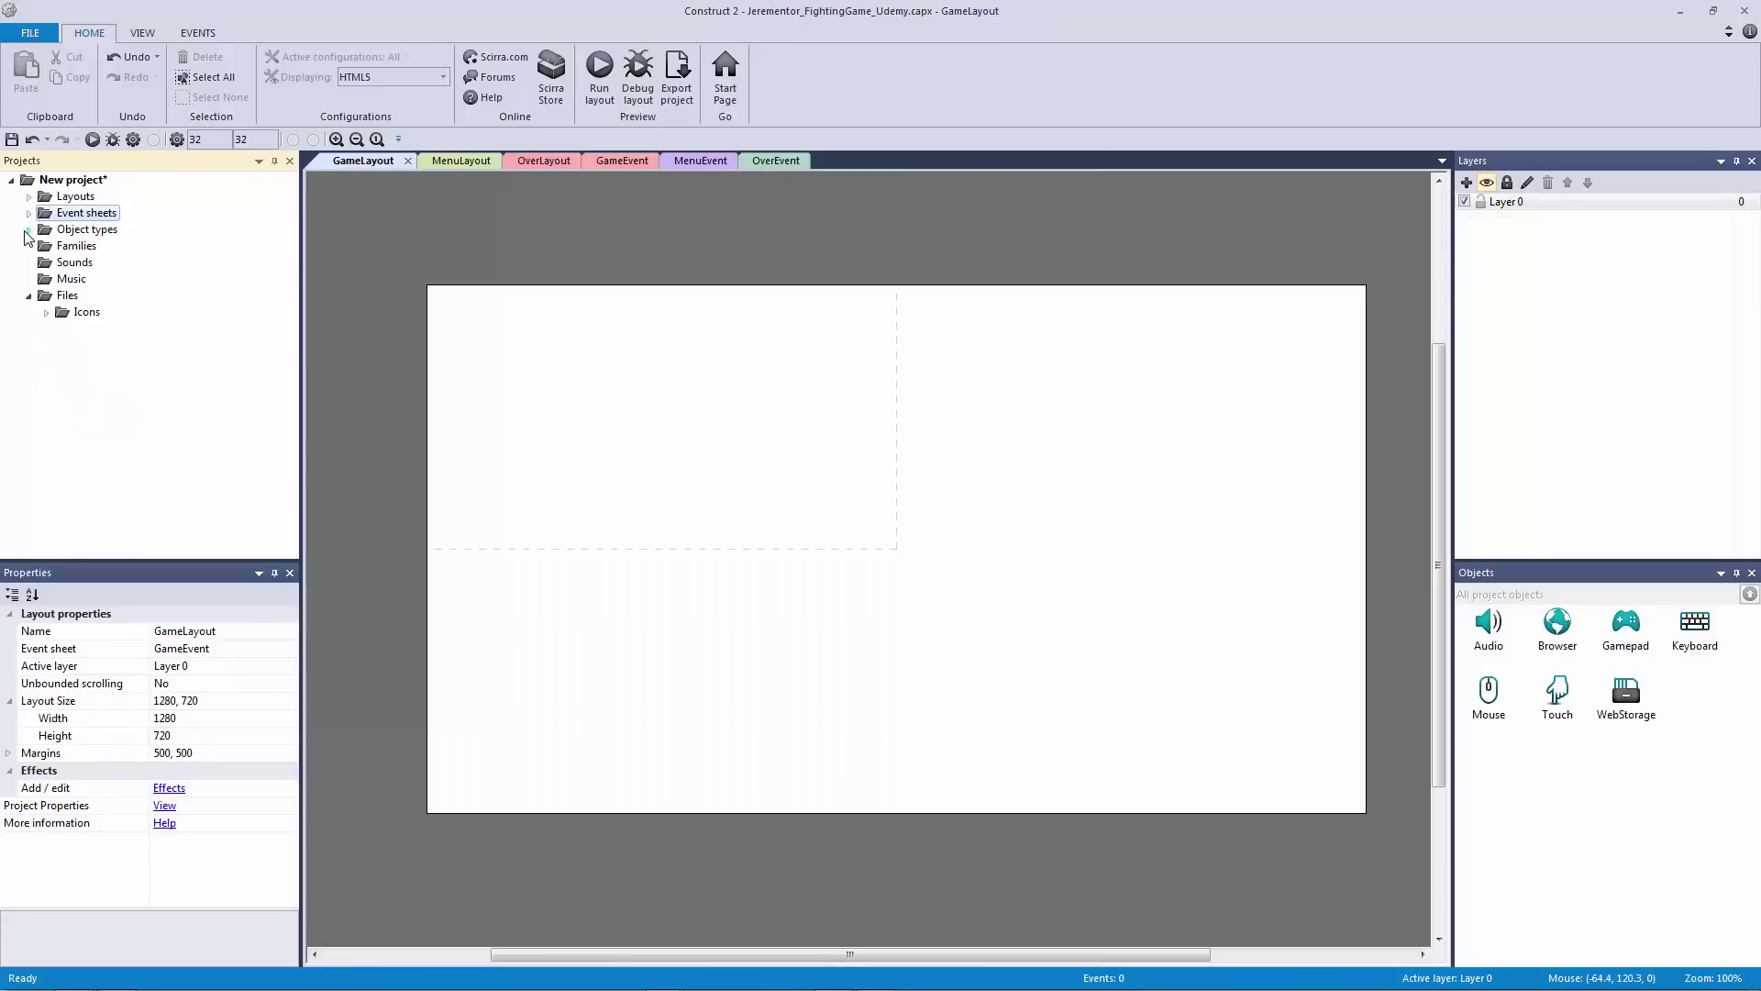
left_click(29, 296)
Step: Add two subfolders named 'Menus' and 'Level' under Layouts
left_click(72, 197)
right_click(71, 197)
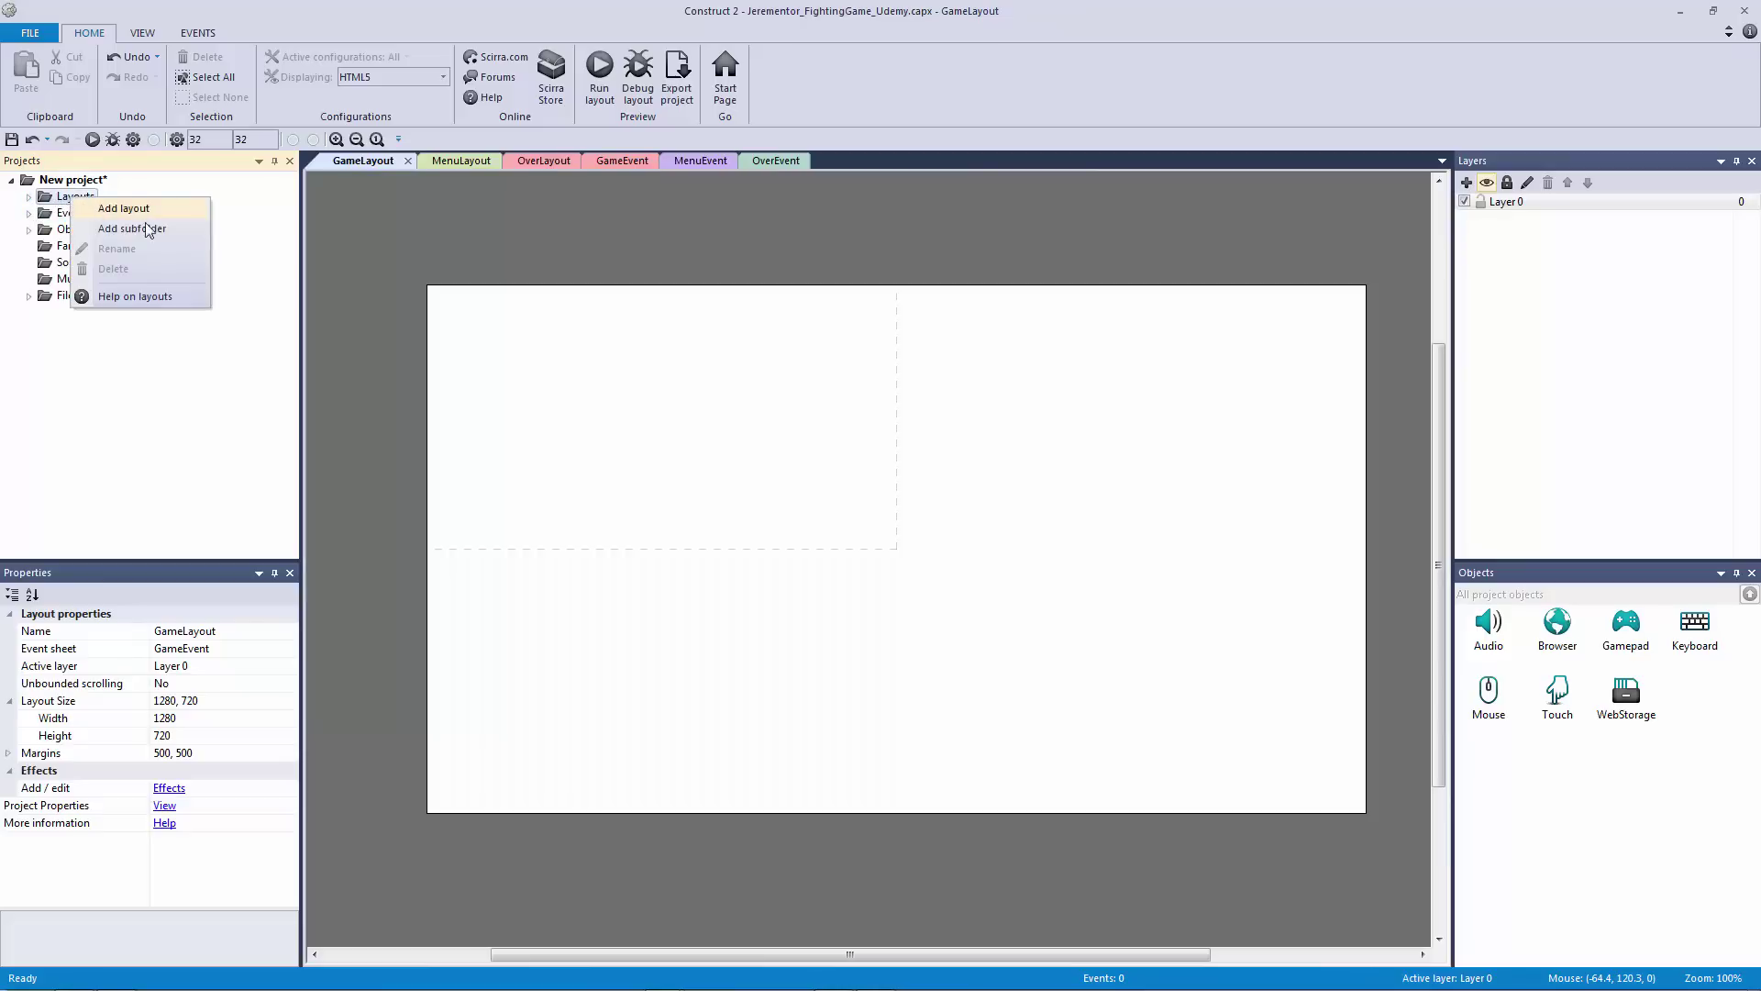
left_click(133, 228)
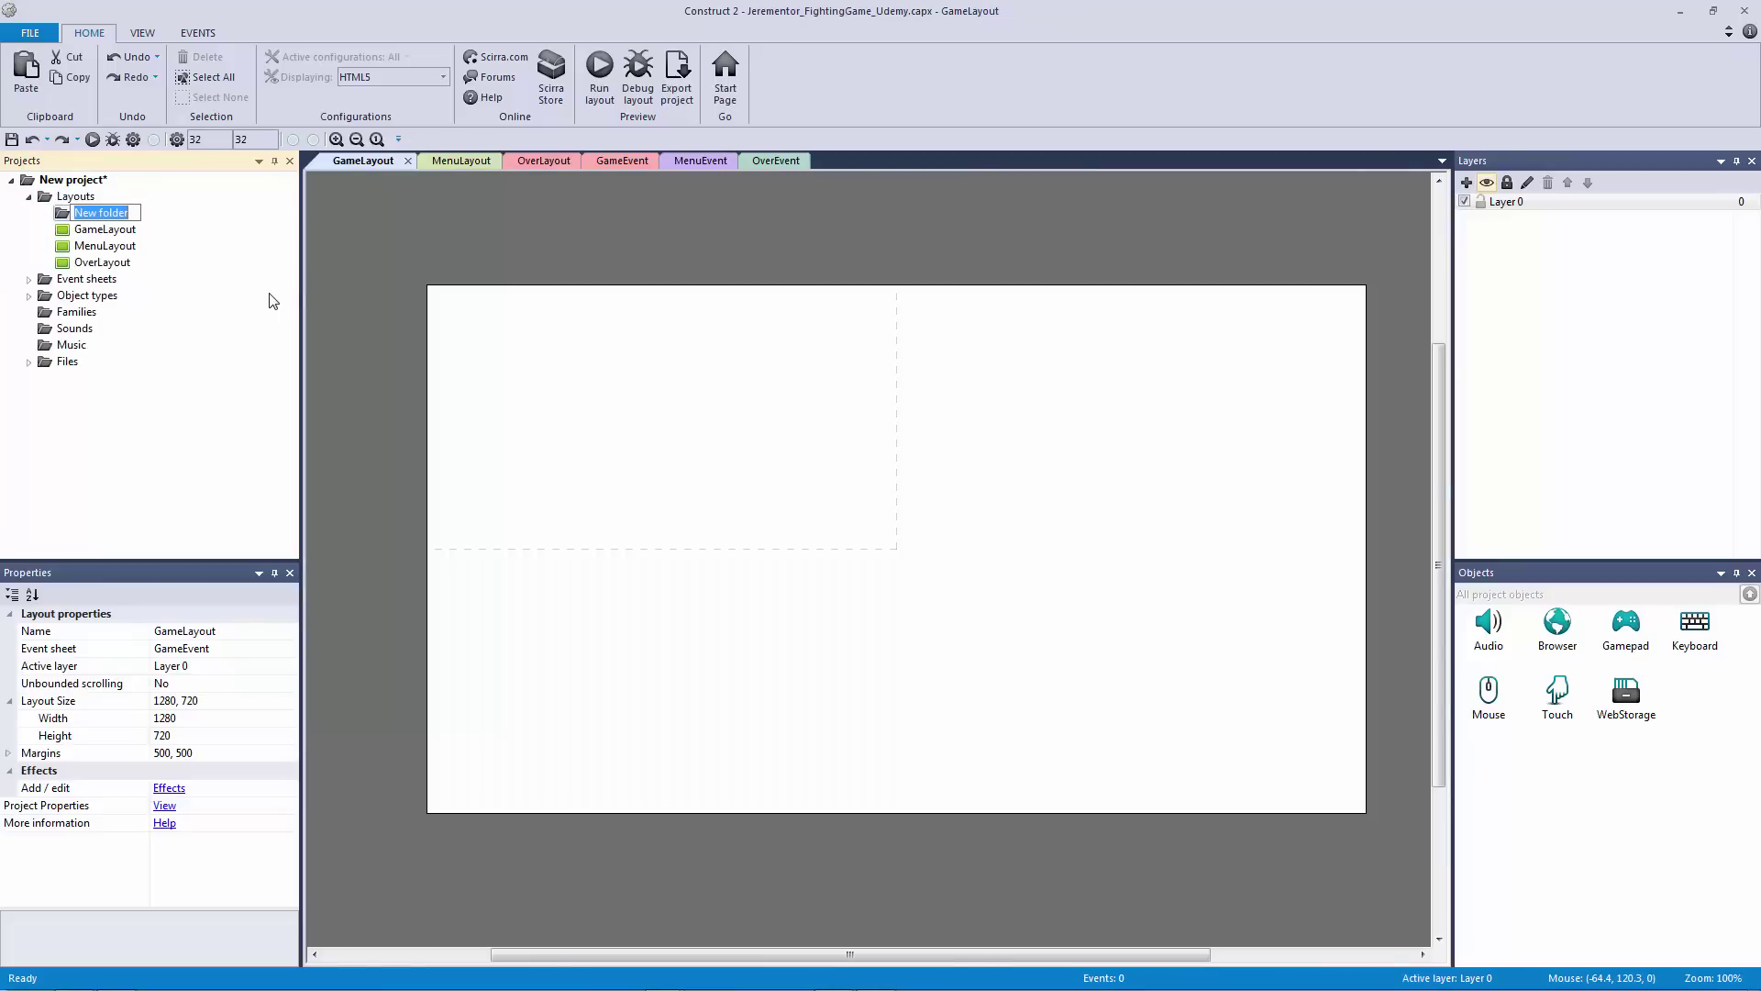
type("Menus")
key("Return")
right_click(41, 192)
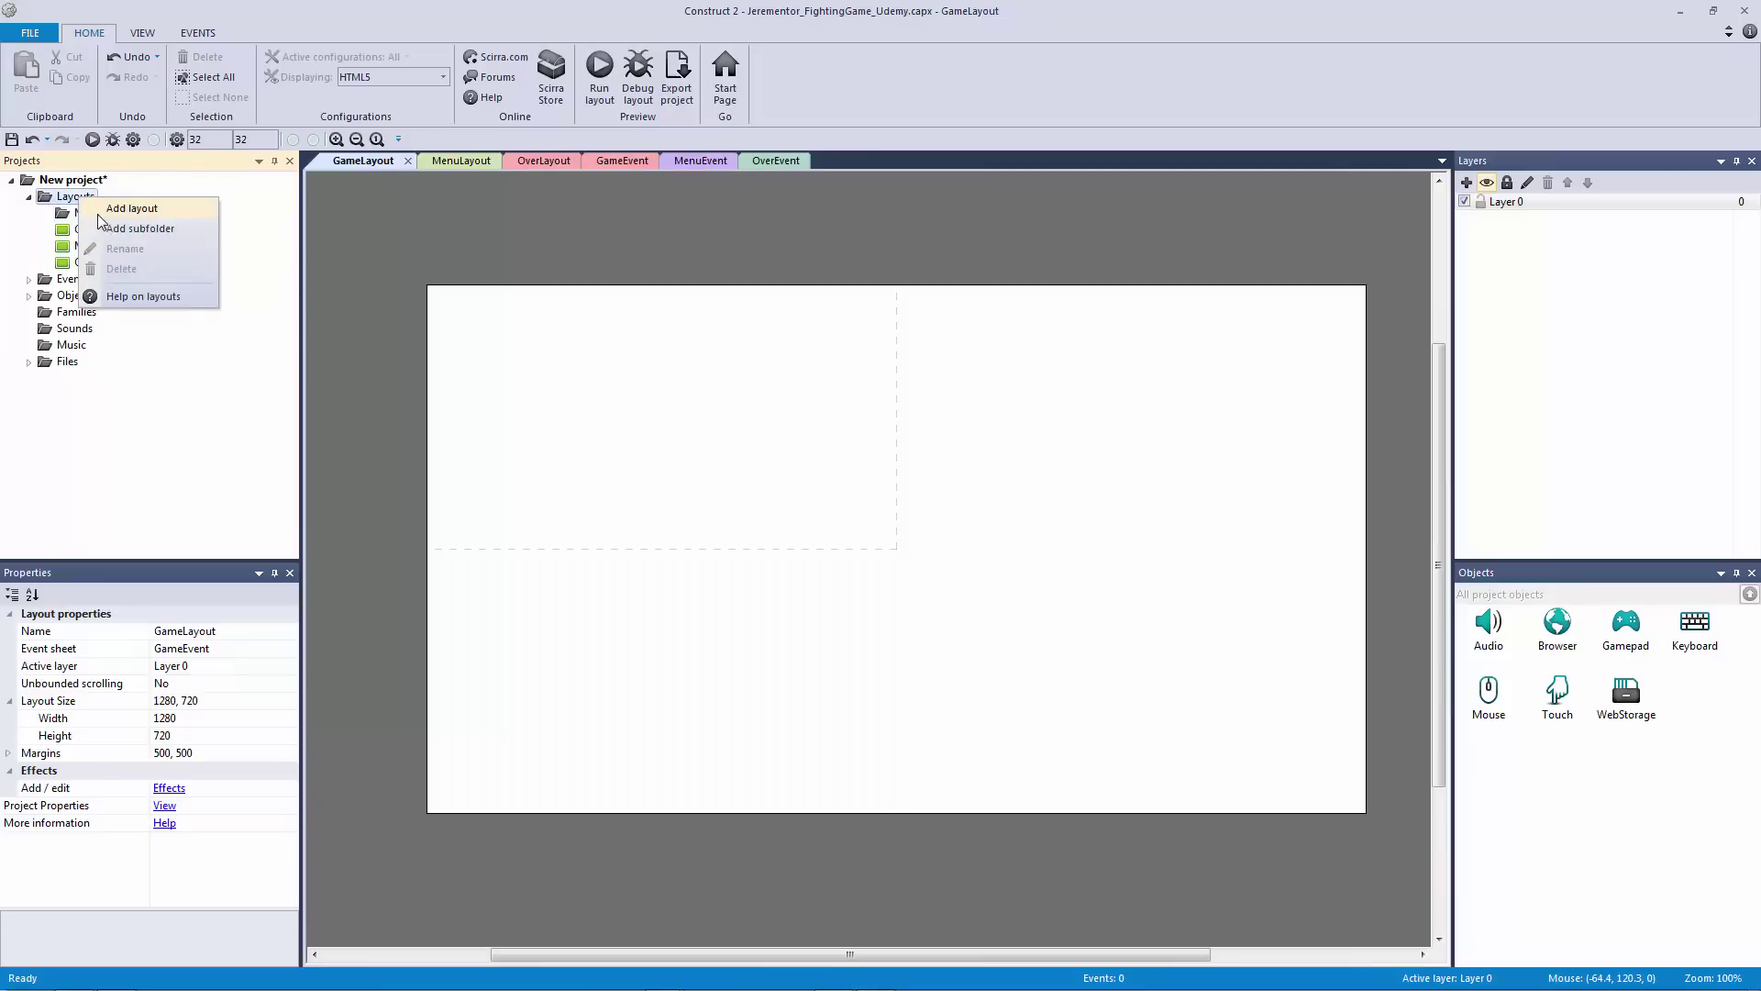
left_click(183, 231)
type("Level")
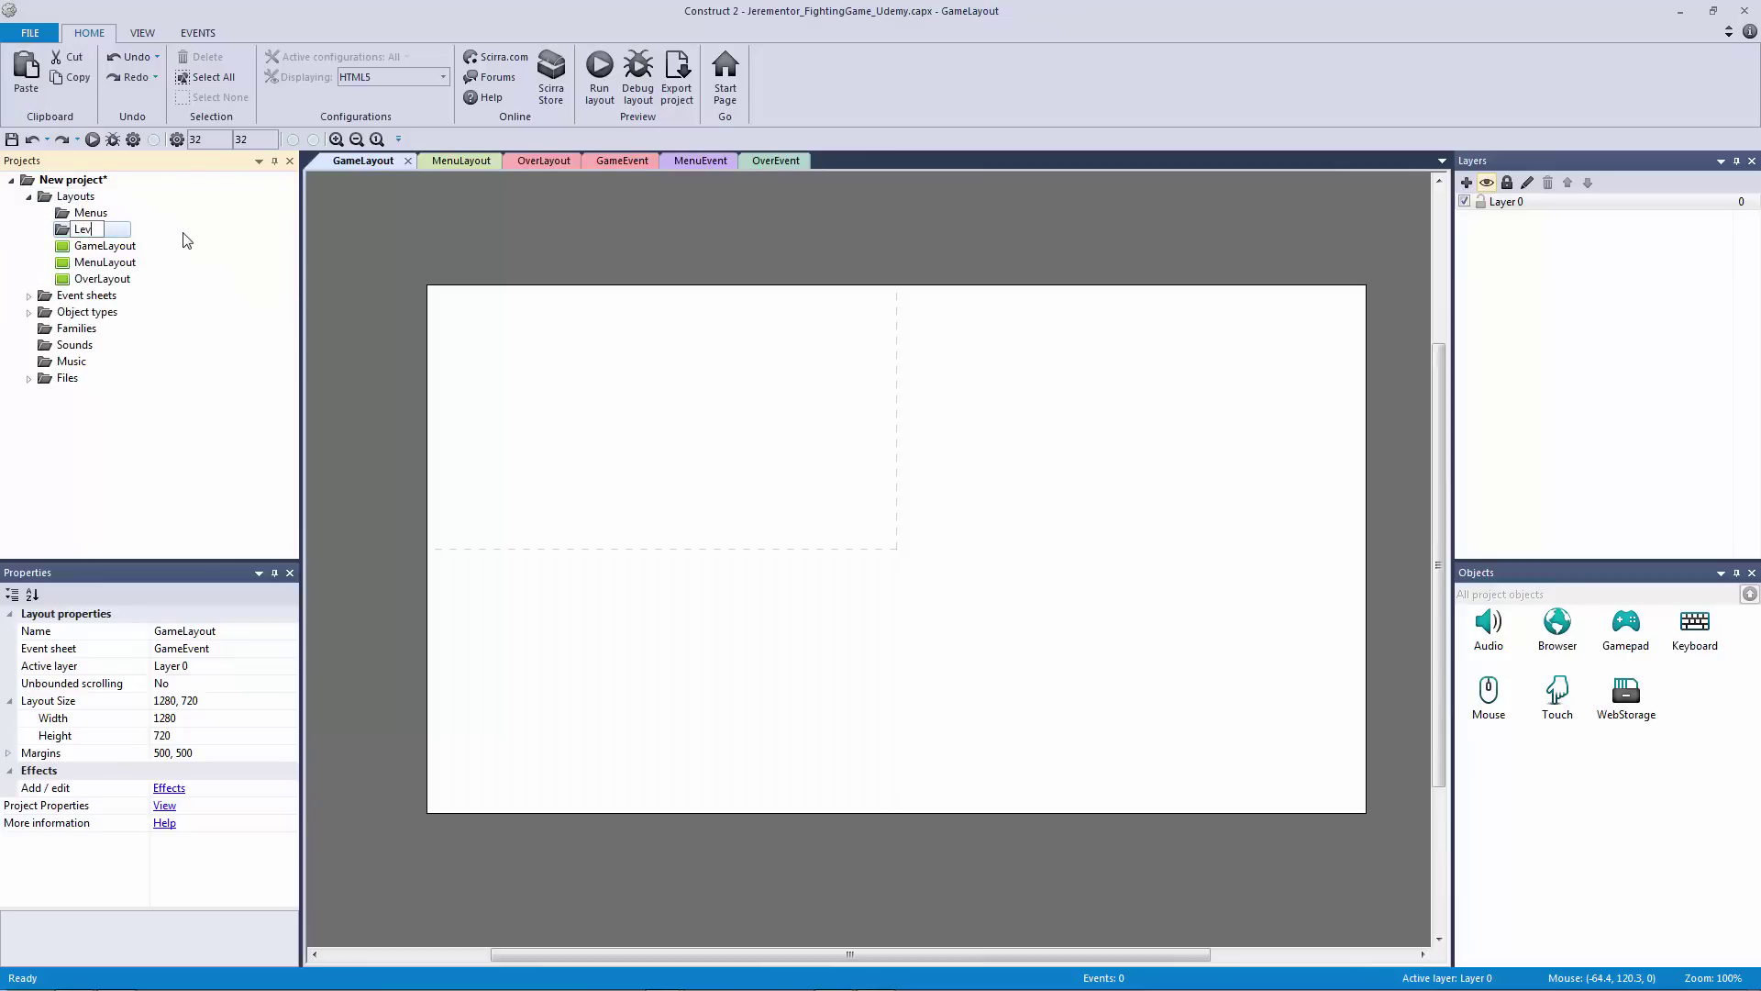
key("Return")
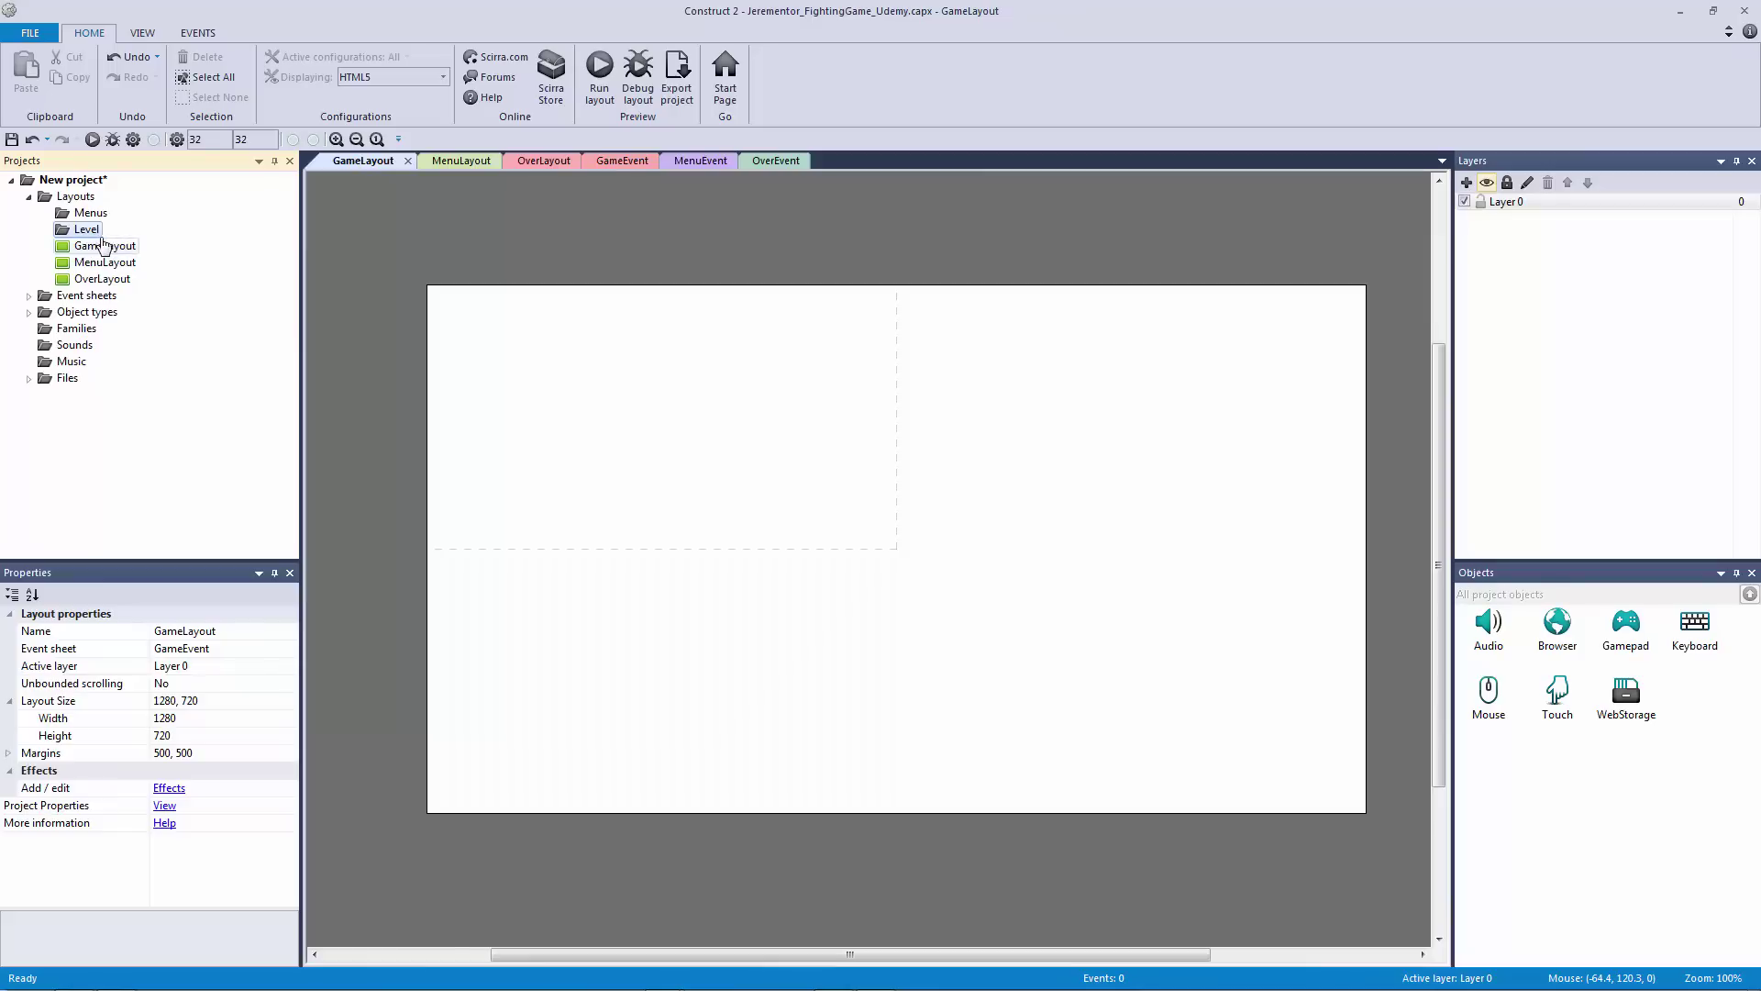
Step: Move GameLayout into the Level folder and collapse the Layouts tree
left_click_drag(88, 244, 77, 217)
left_click(47, 213)
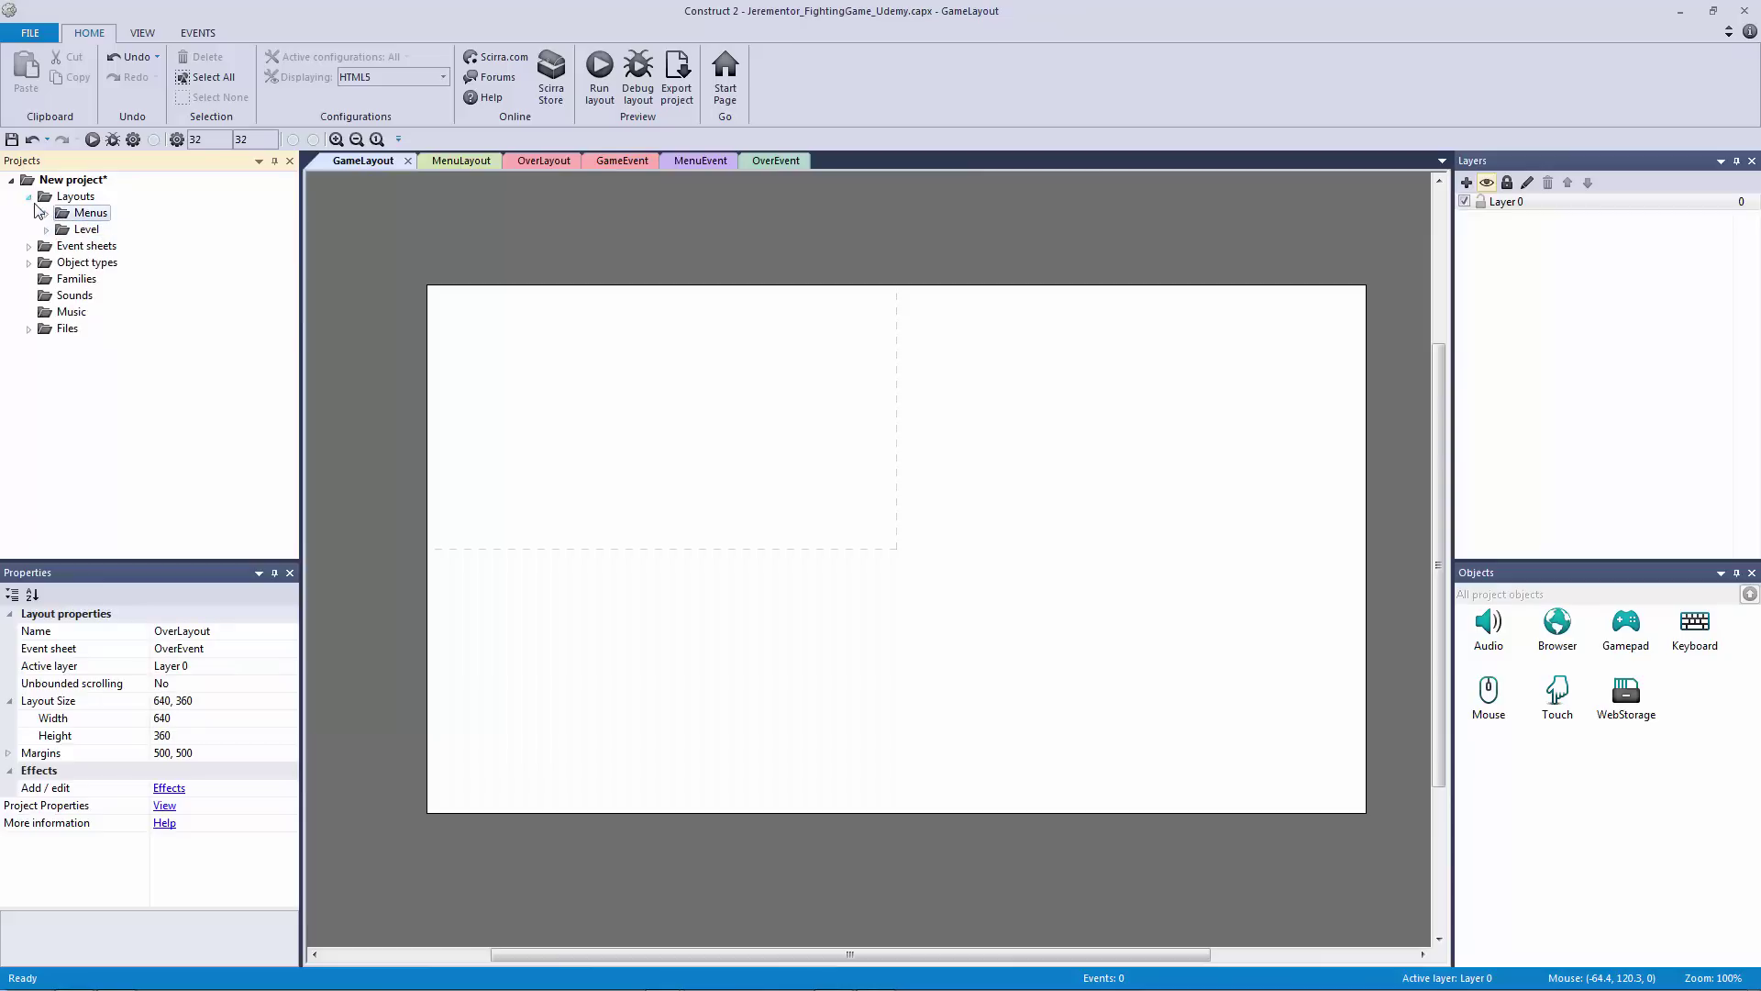
left_click(28, 196)
left_click(61, 213)
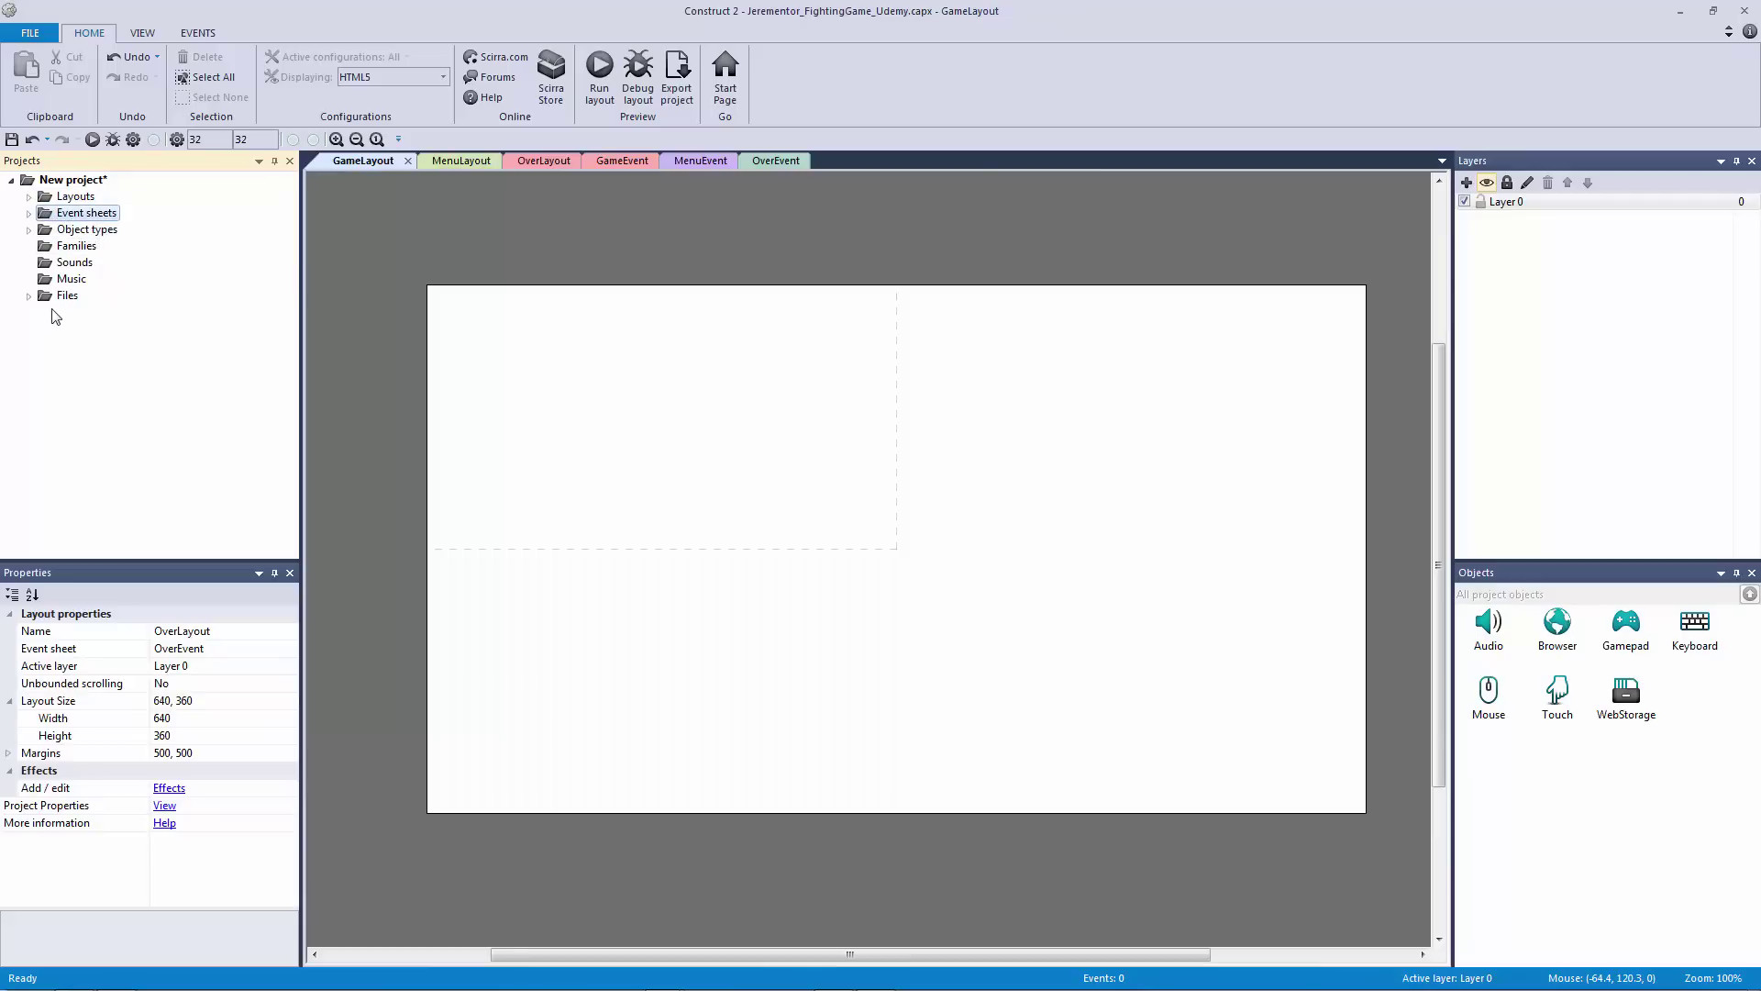
Step: Create a 'Game' subfolder under Event sheets and move GameEvent into it
right_click(63, 220)
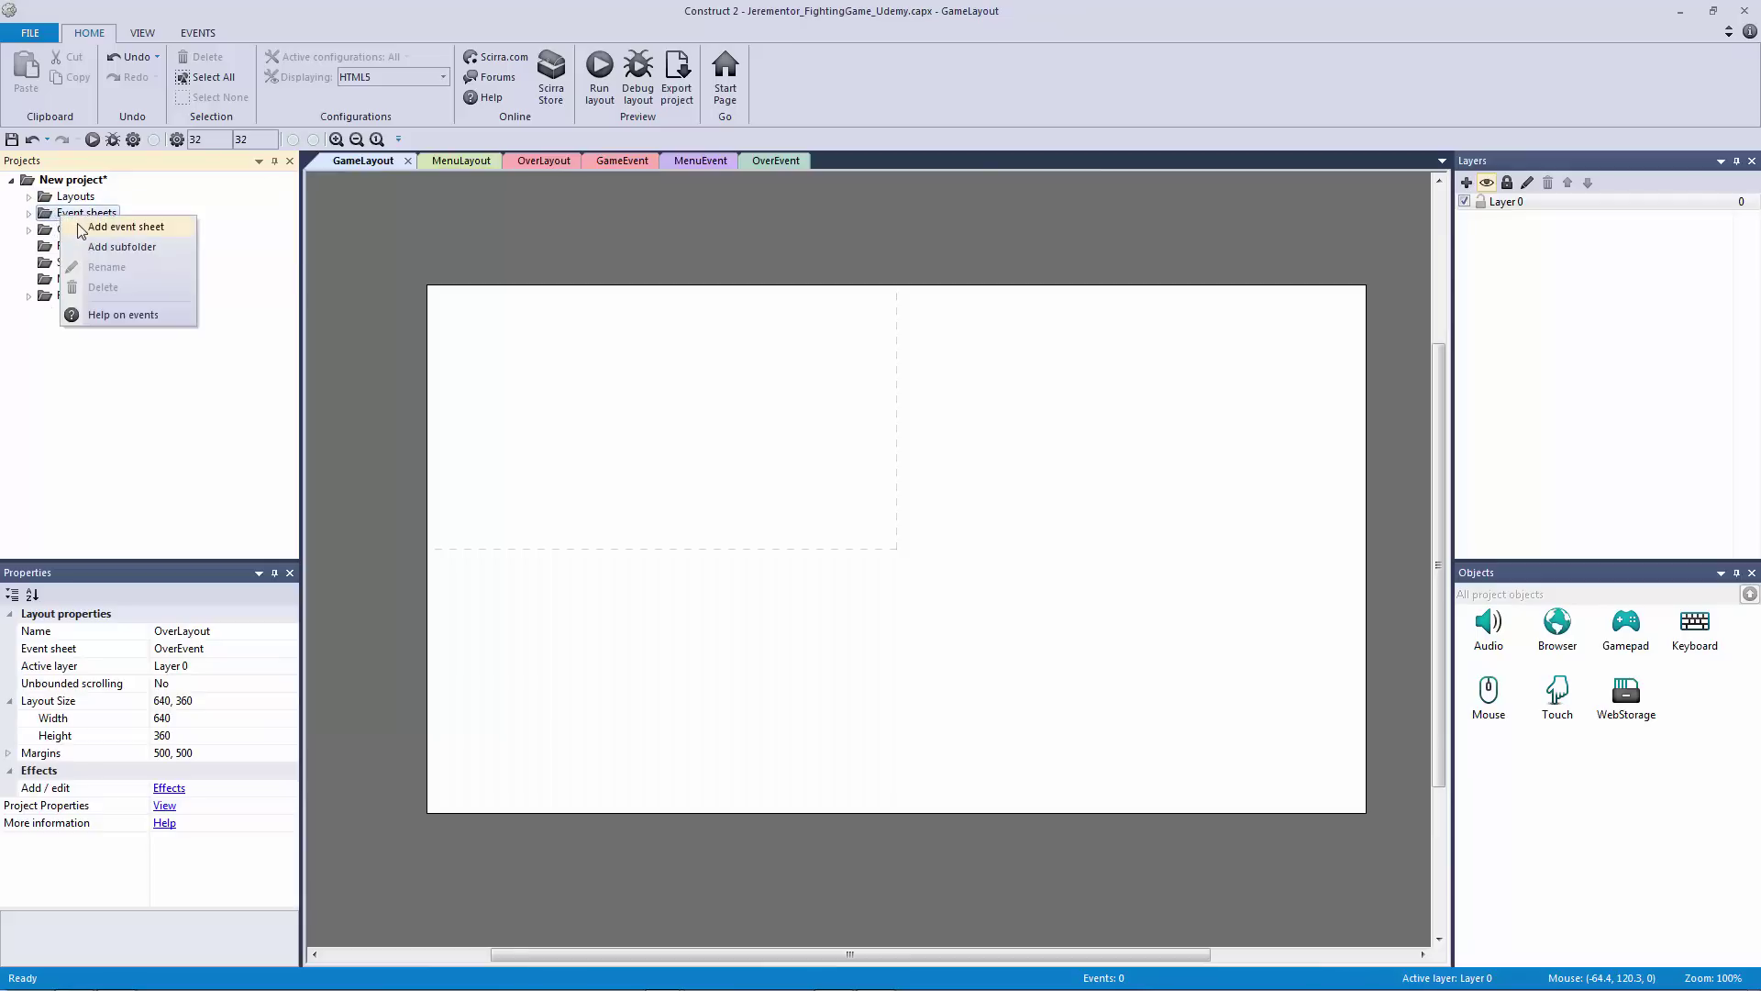
left_click(119, 244)
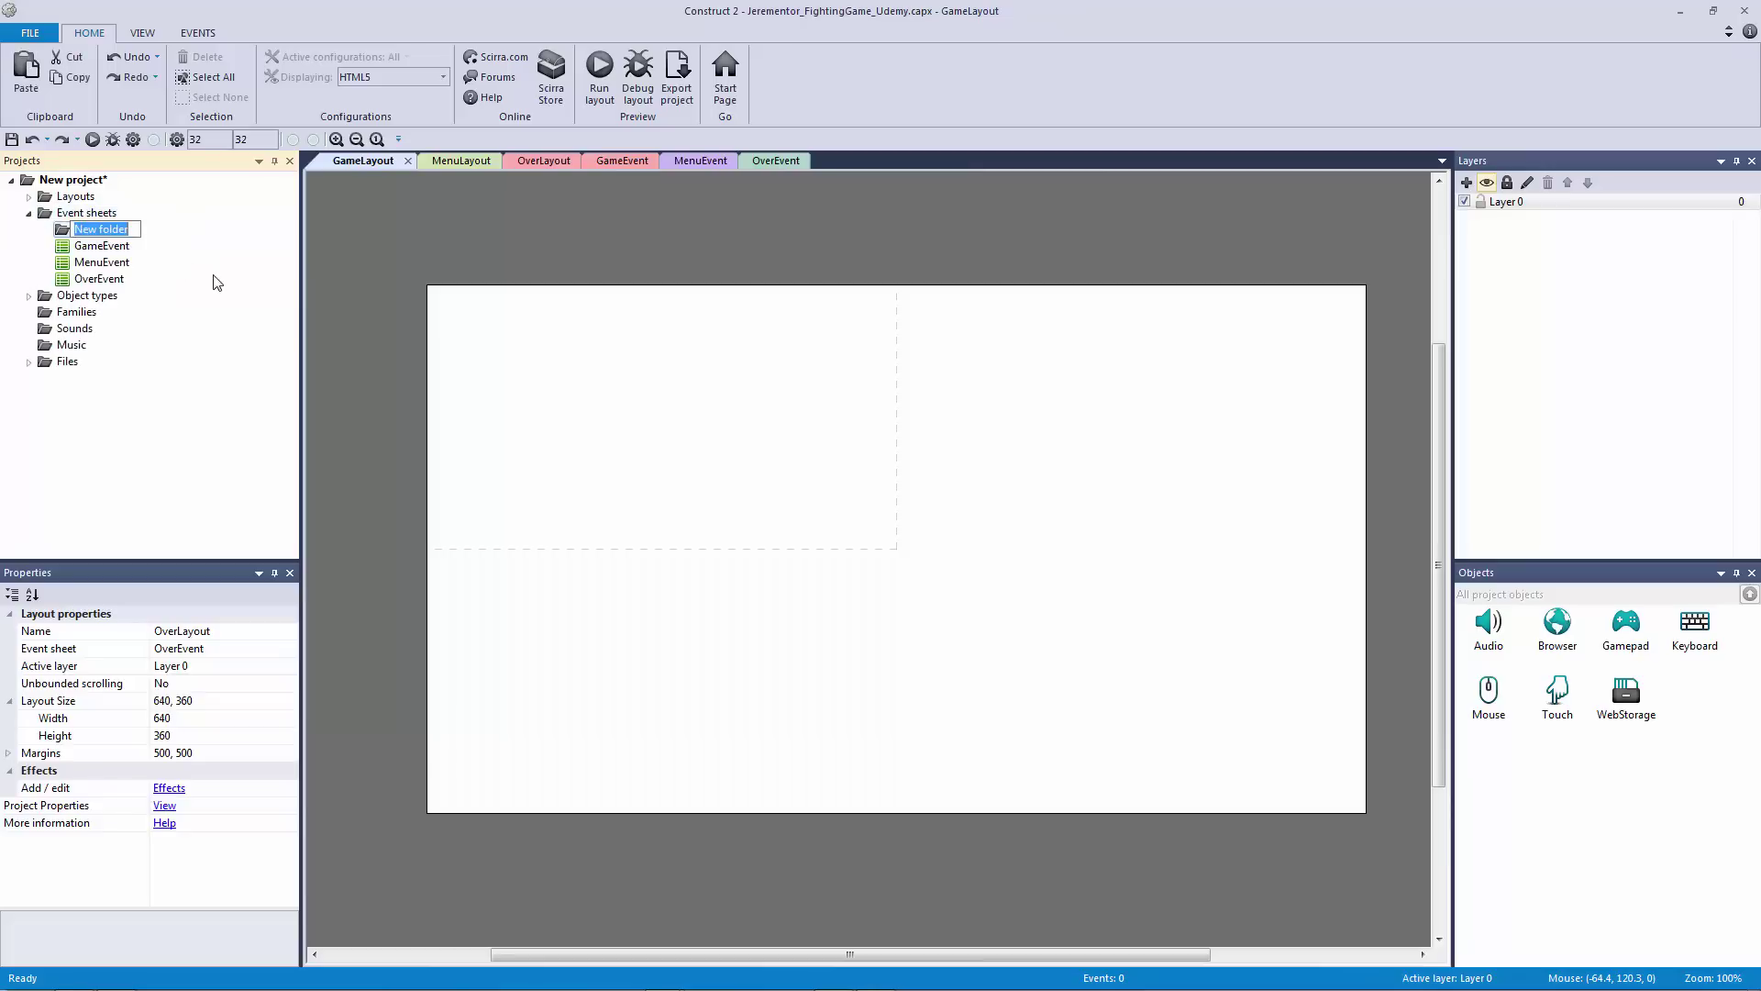
type("Game")
key("Return")
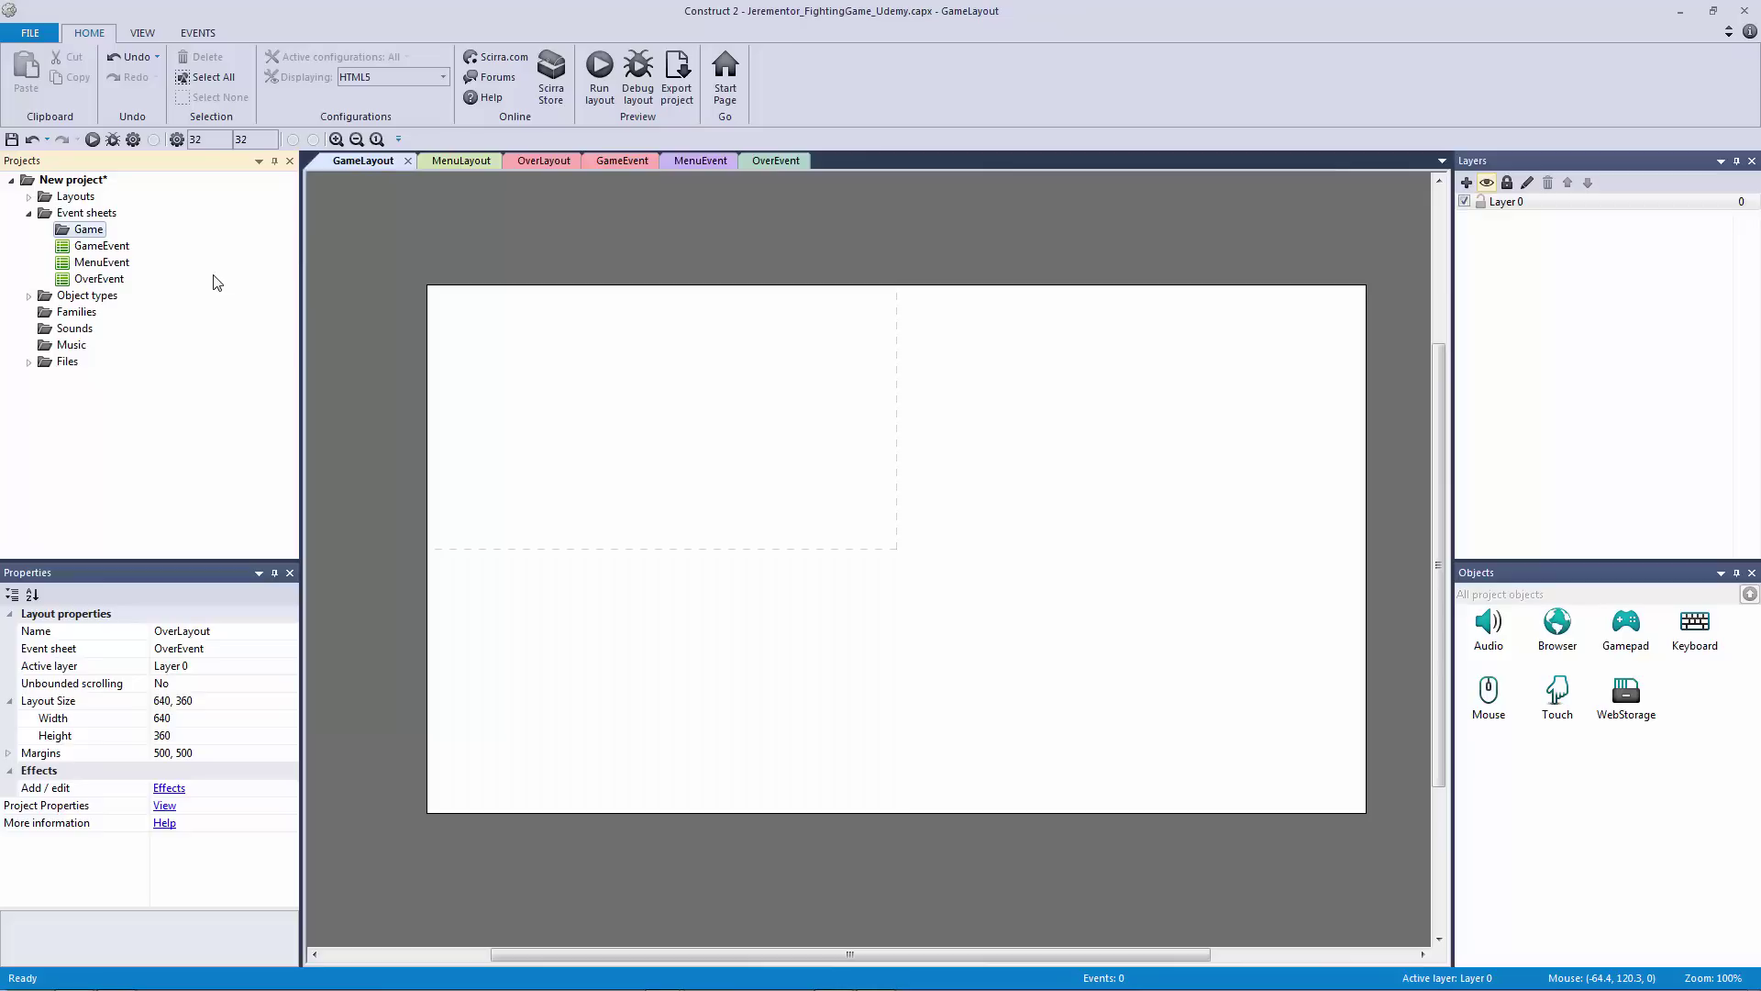
left_click_drag(104, 246, 82, 231)
Step: Create a 'Menus' subfolder under Event sheets and move MenuEvent into it
right_click(86, 215)
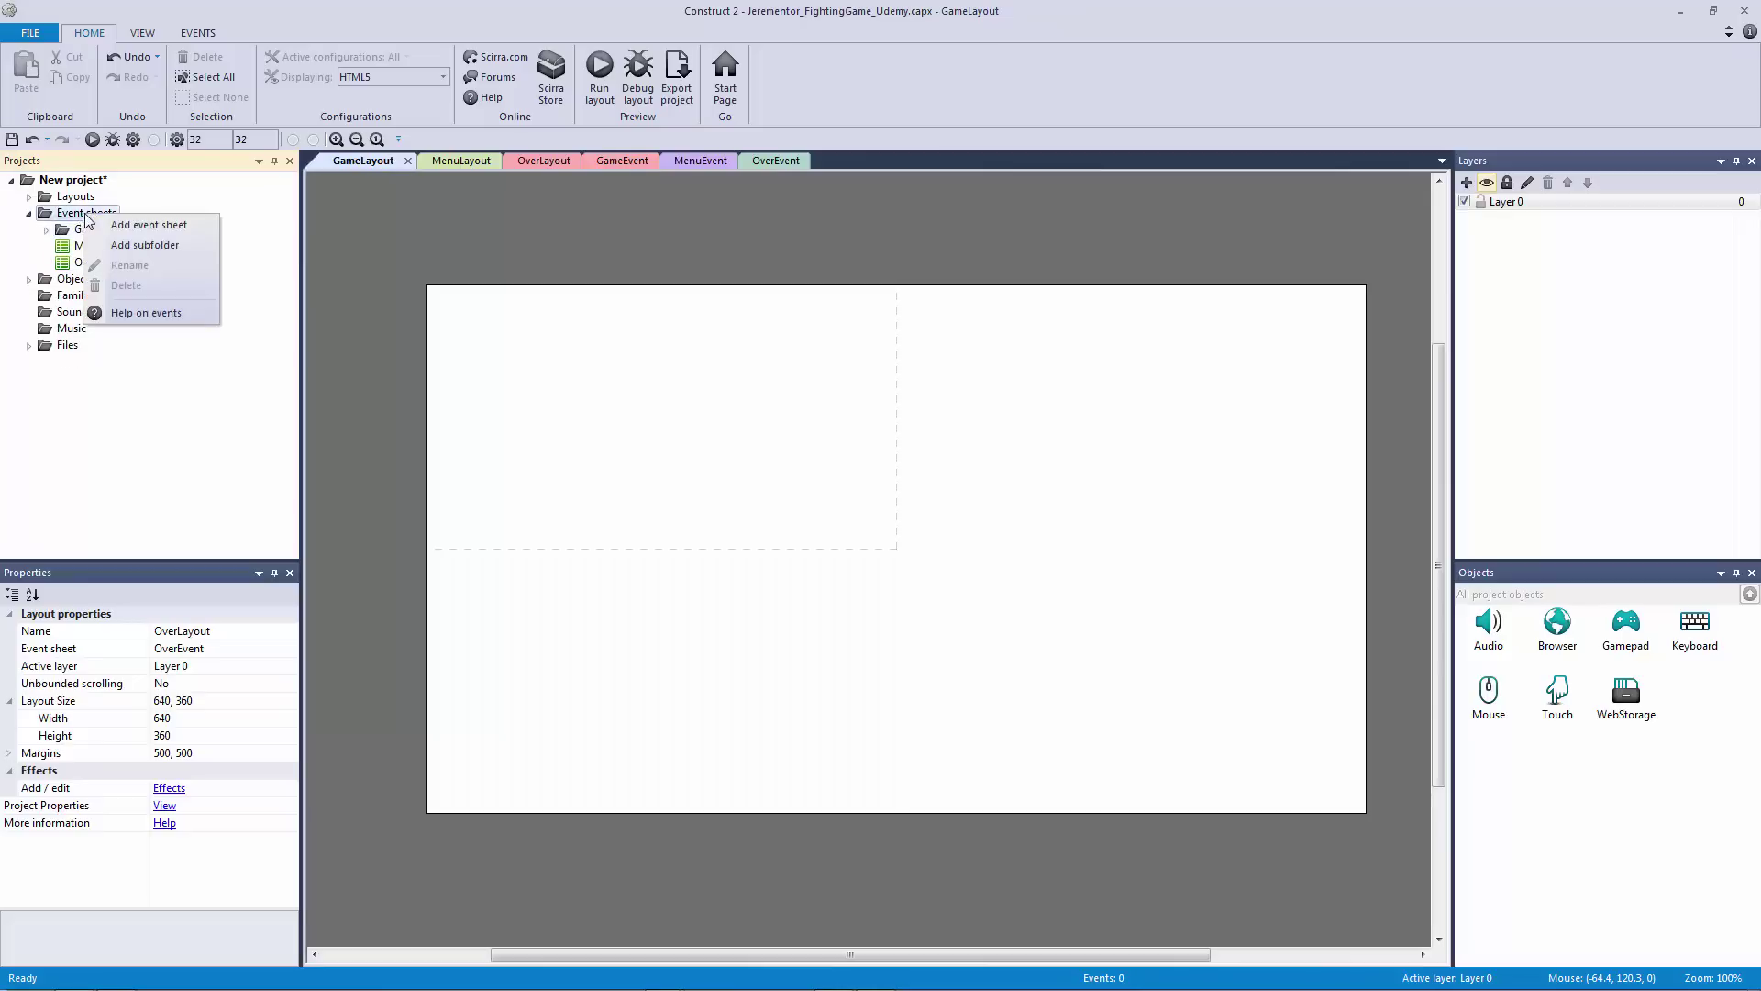
left_click(138, 244)
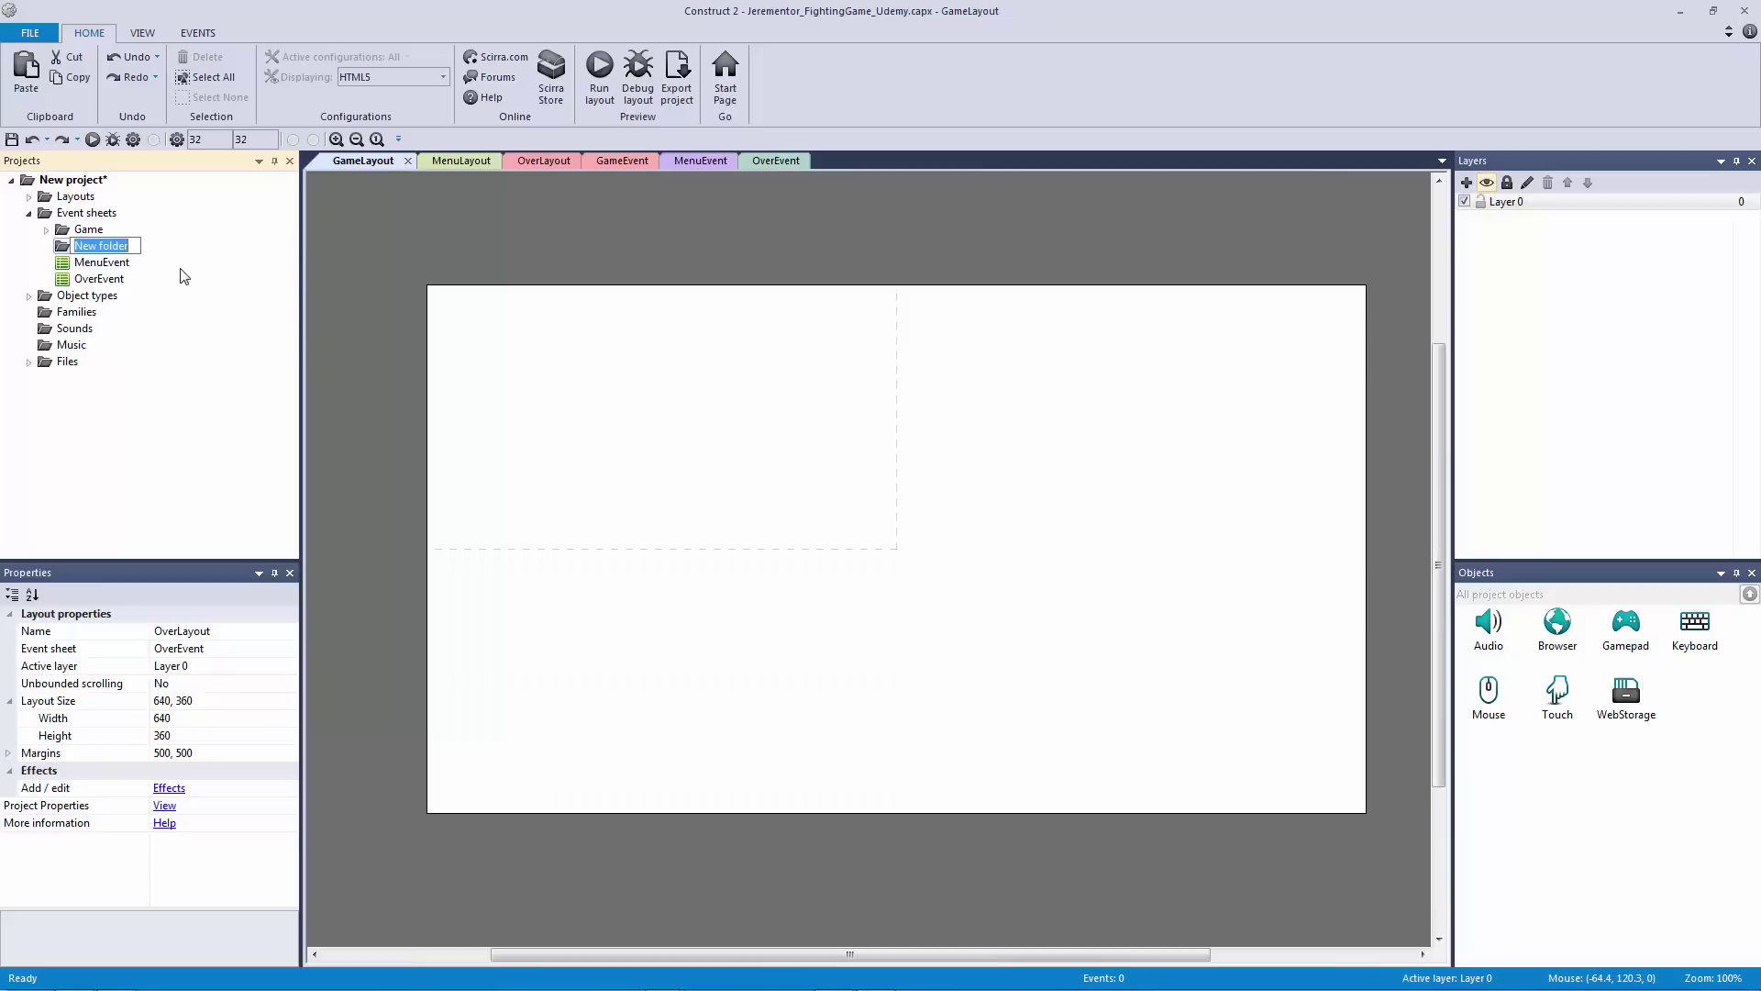
type("Menus")
key("Return")
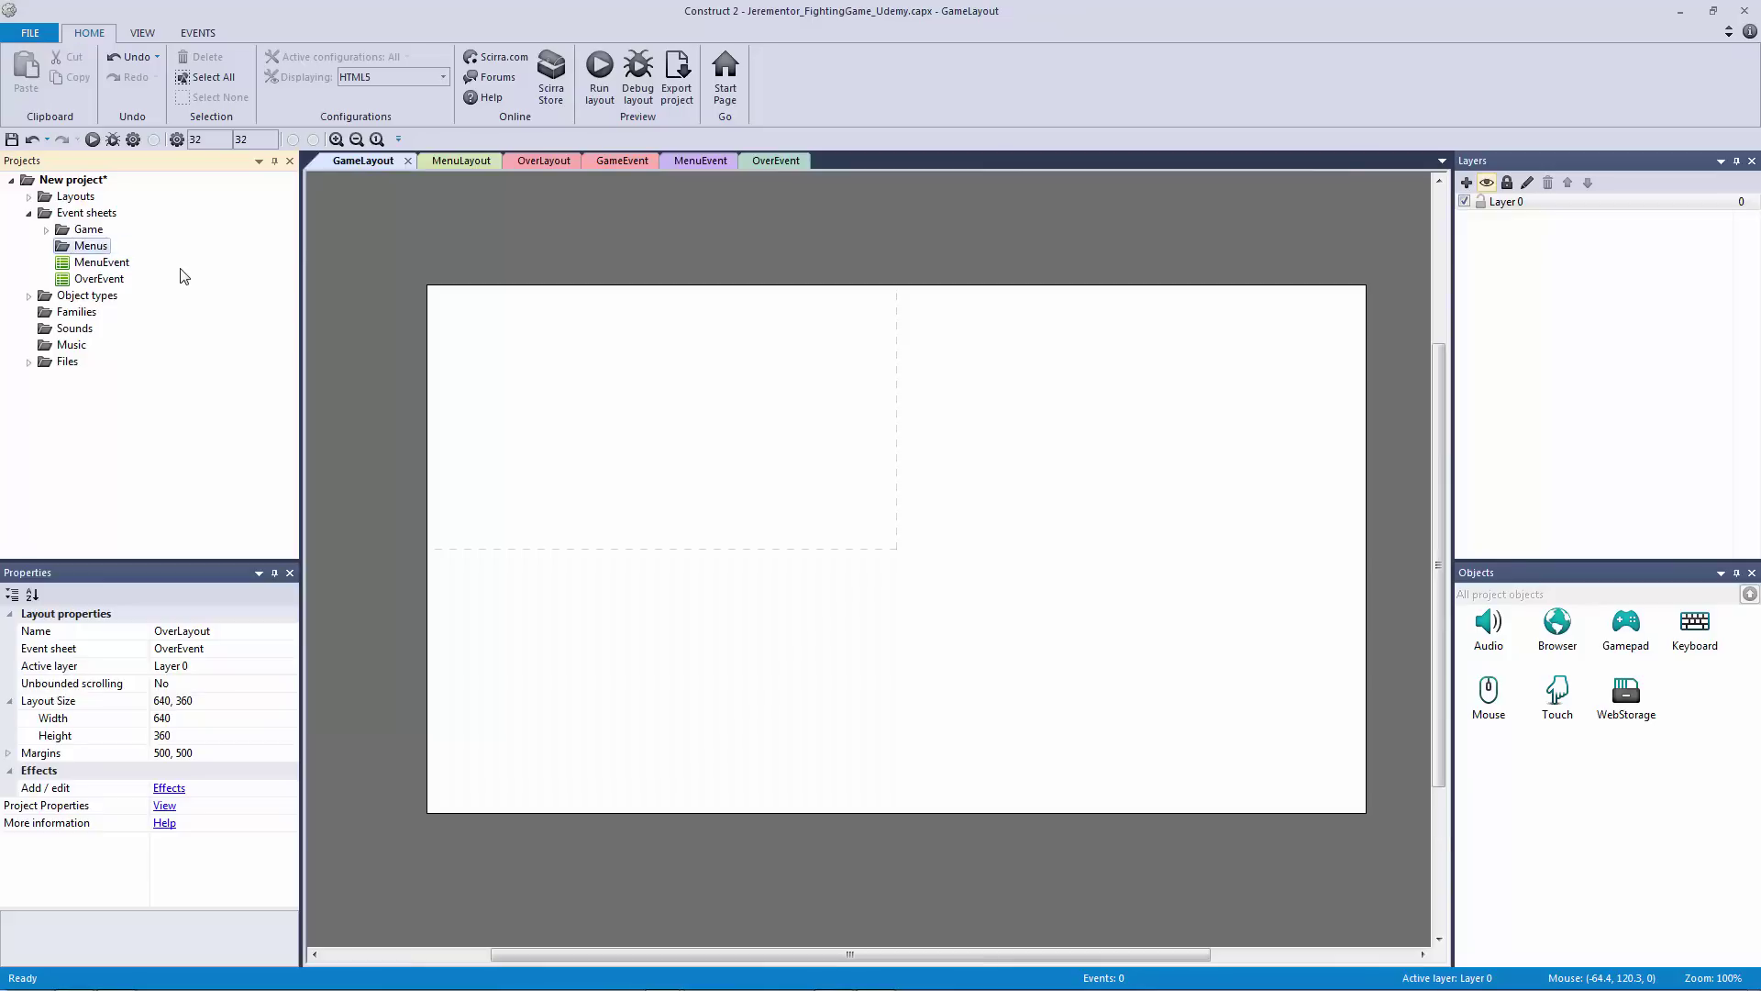
left_click_drag(101, 262, 99, 247)
Step: Open GameEvent from the Game folder to verify it, return to GameLayout, and collapse both subfolders
left_click(45, 230)
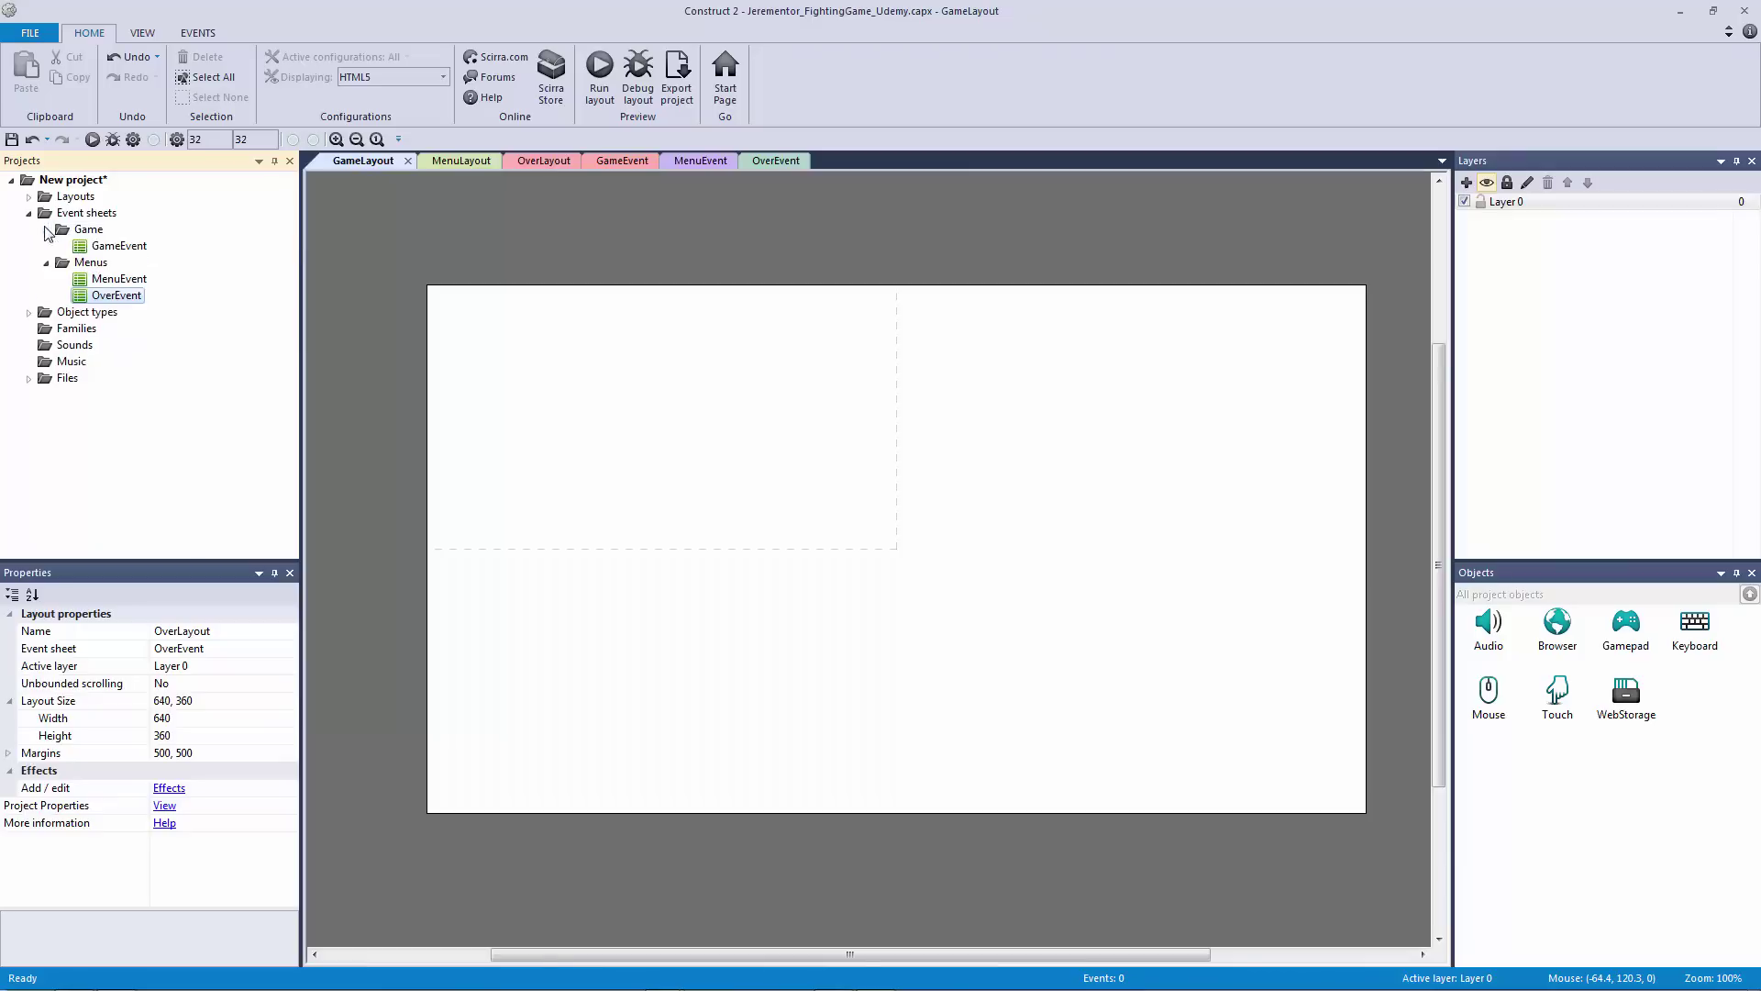
left_click(112, 248)
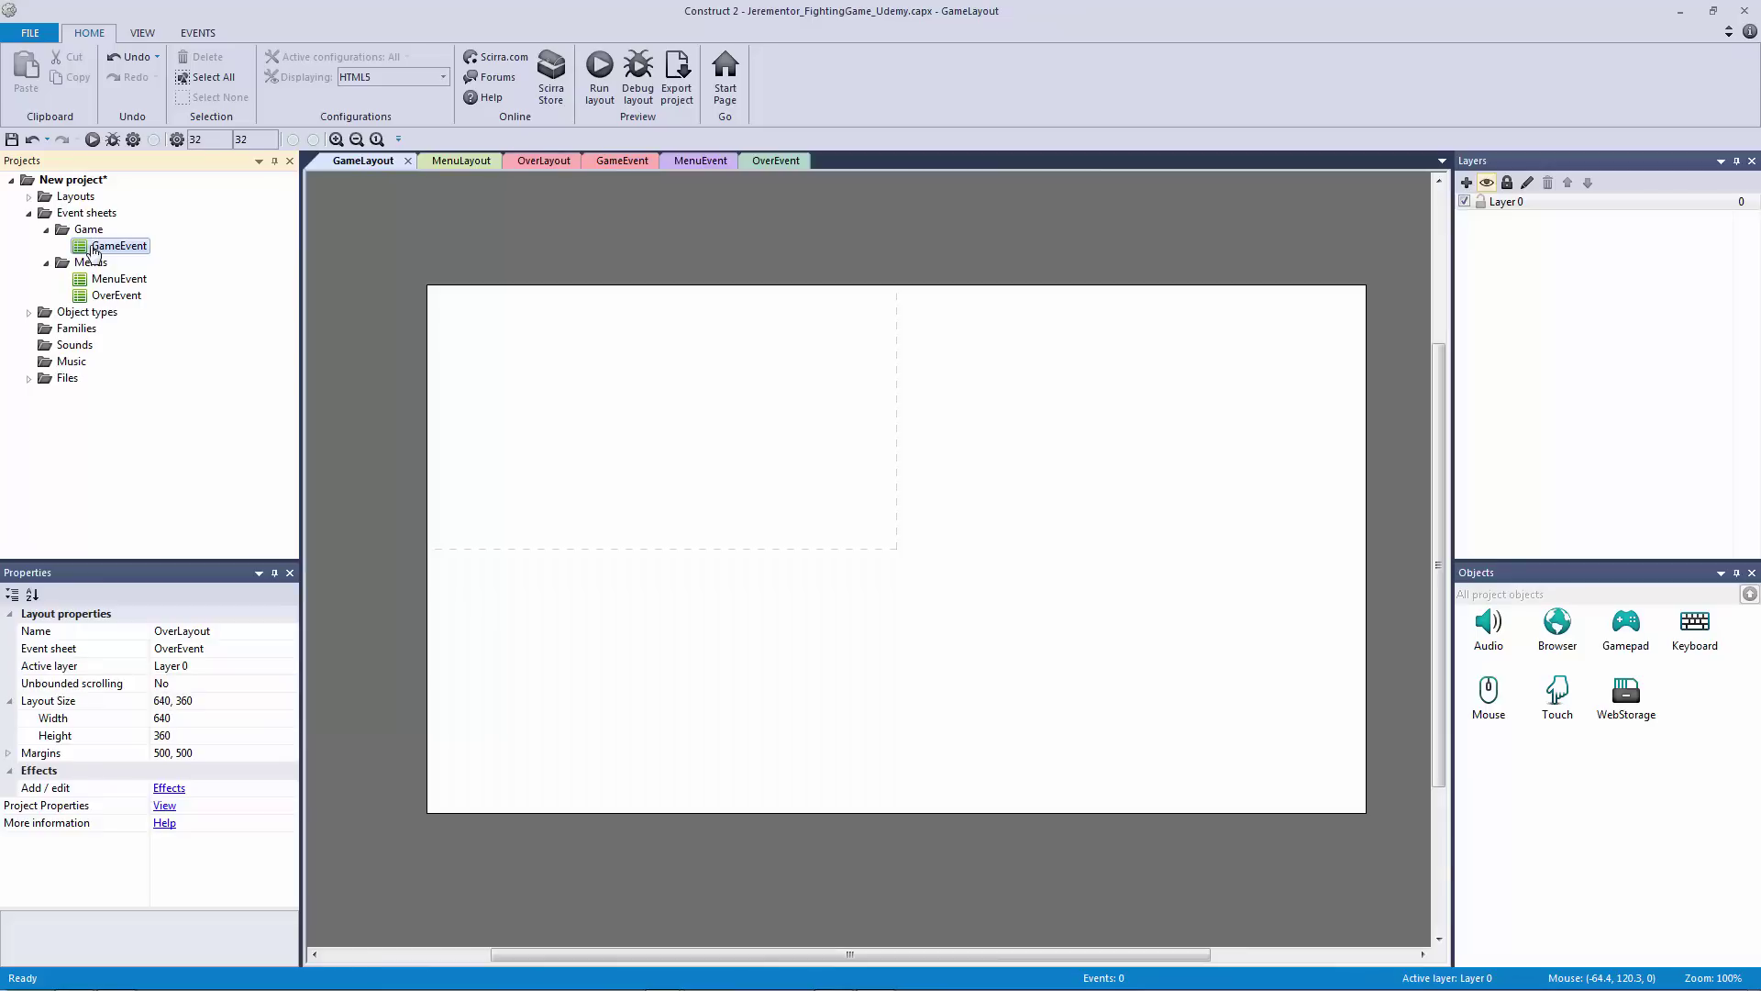
double_click(97, 250)
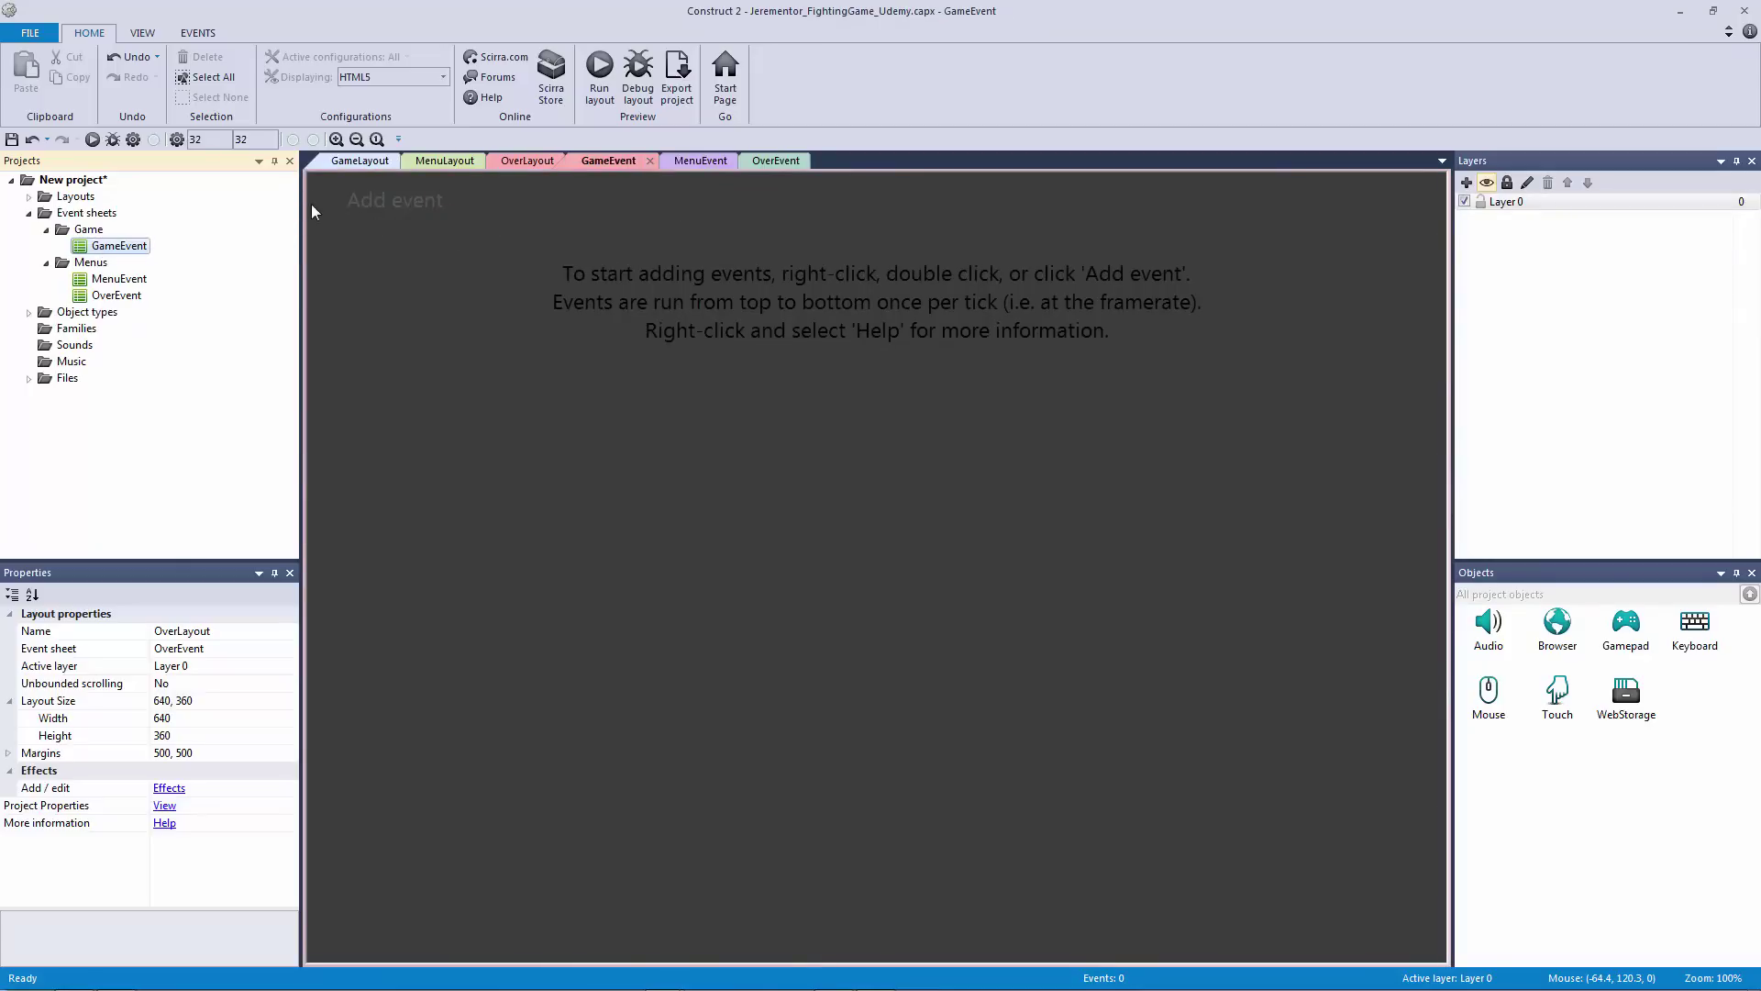
left_click(355, 167)
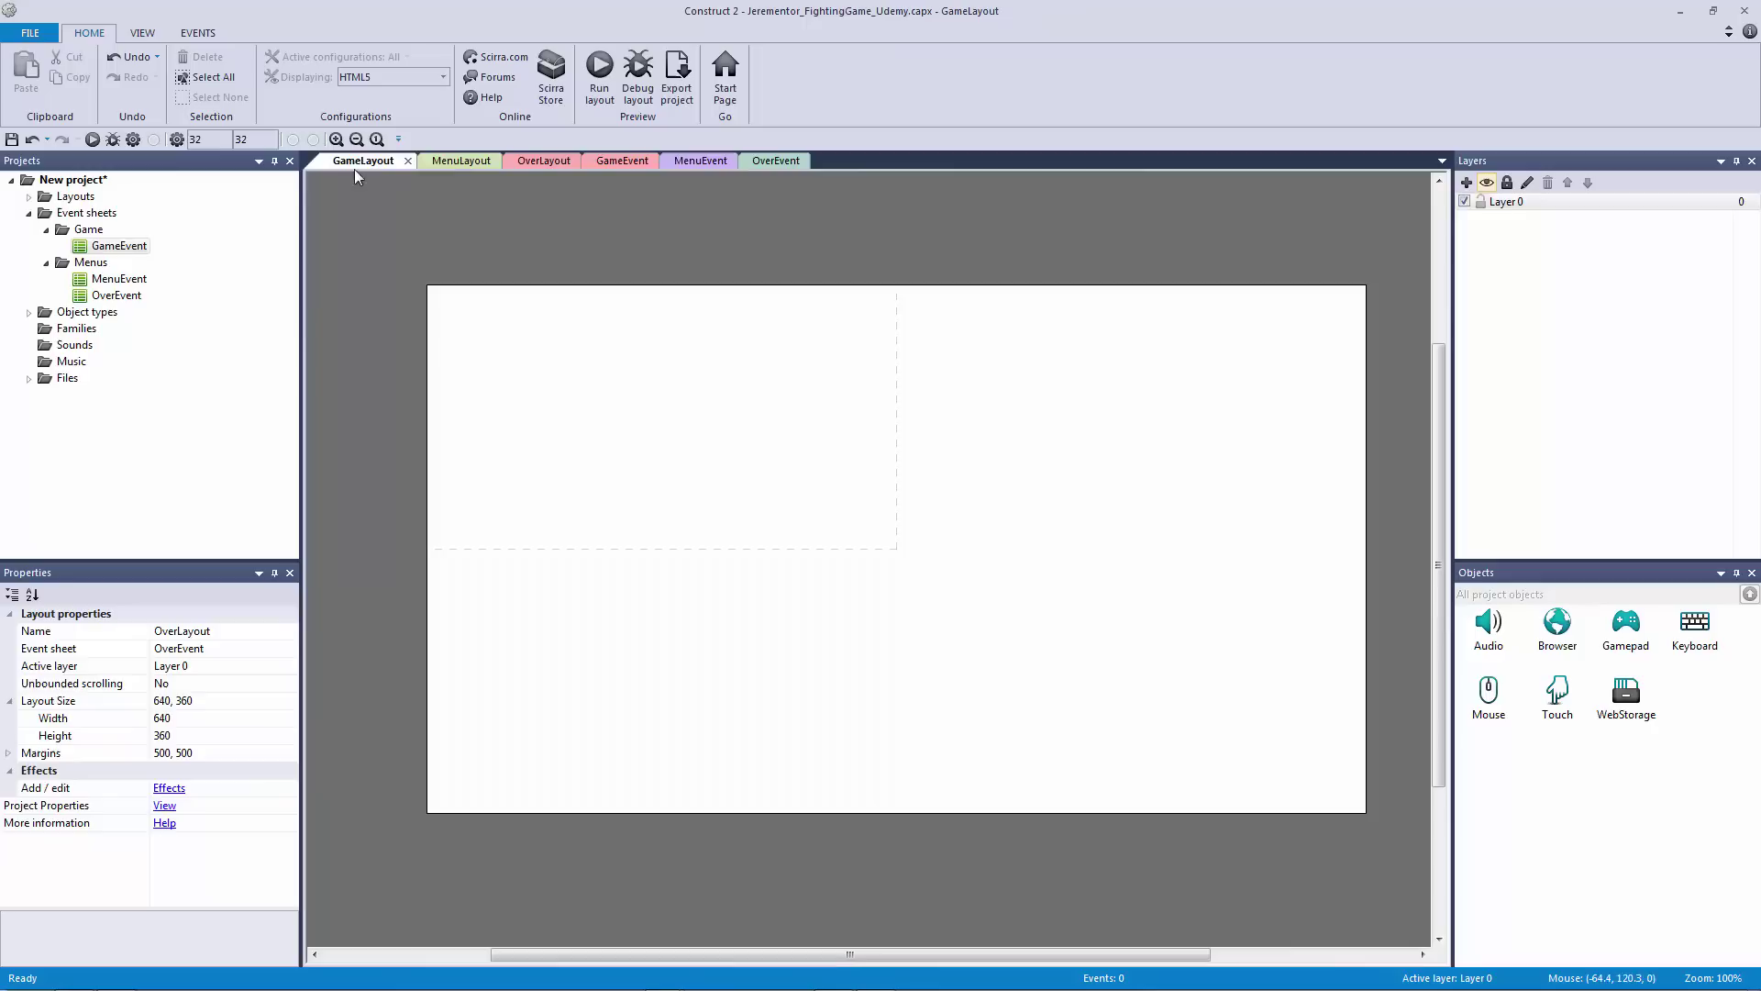
left_click(58, 236)
left_click(45, 230)
left_click(46, 245)
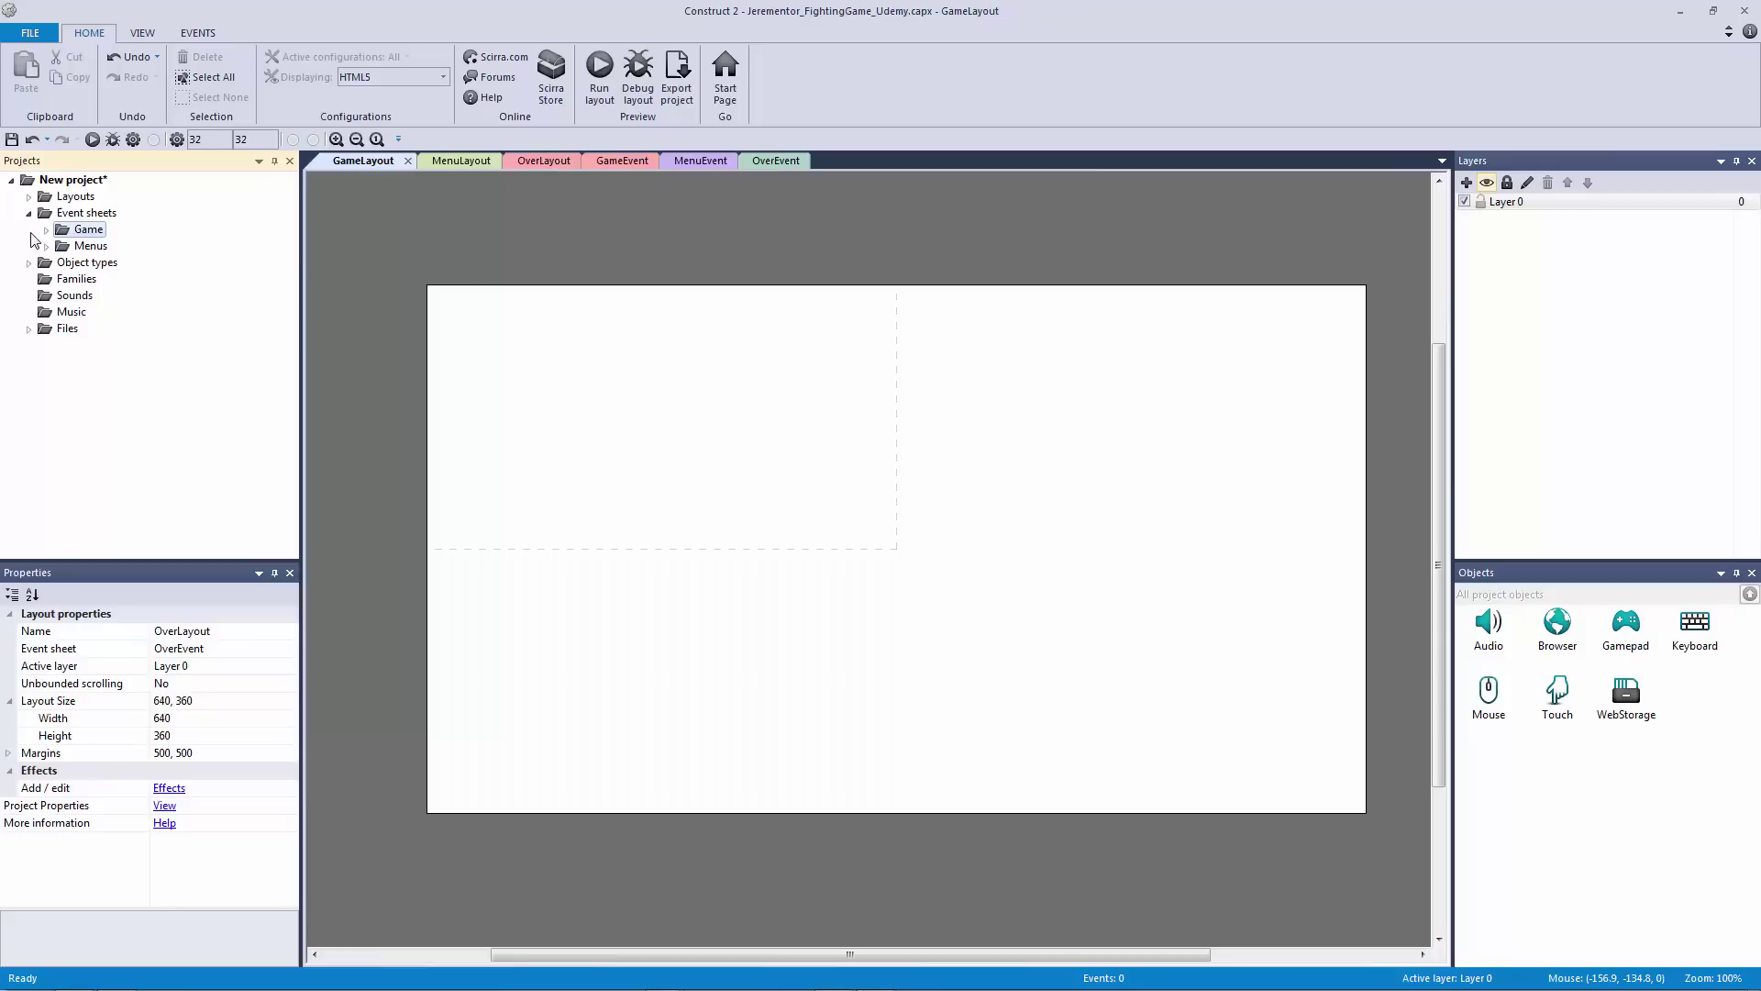
Step: Add a 'Level' subfolder under Event sheets and briefly check the Game folder's contents
right_click(71, 215)
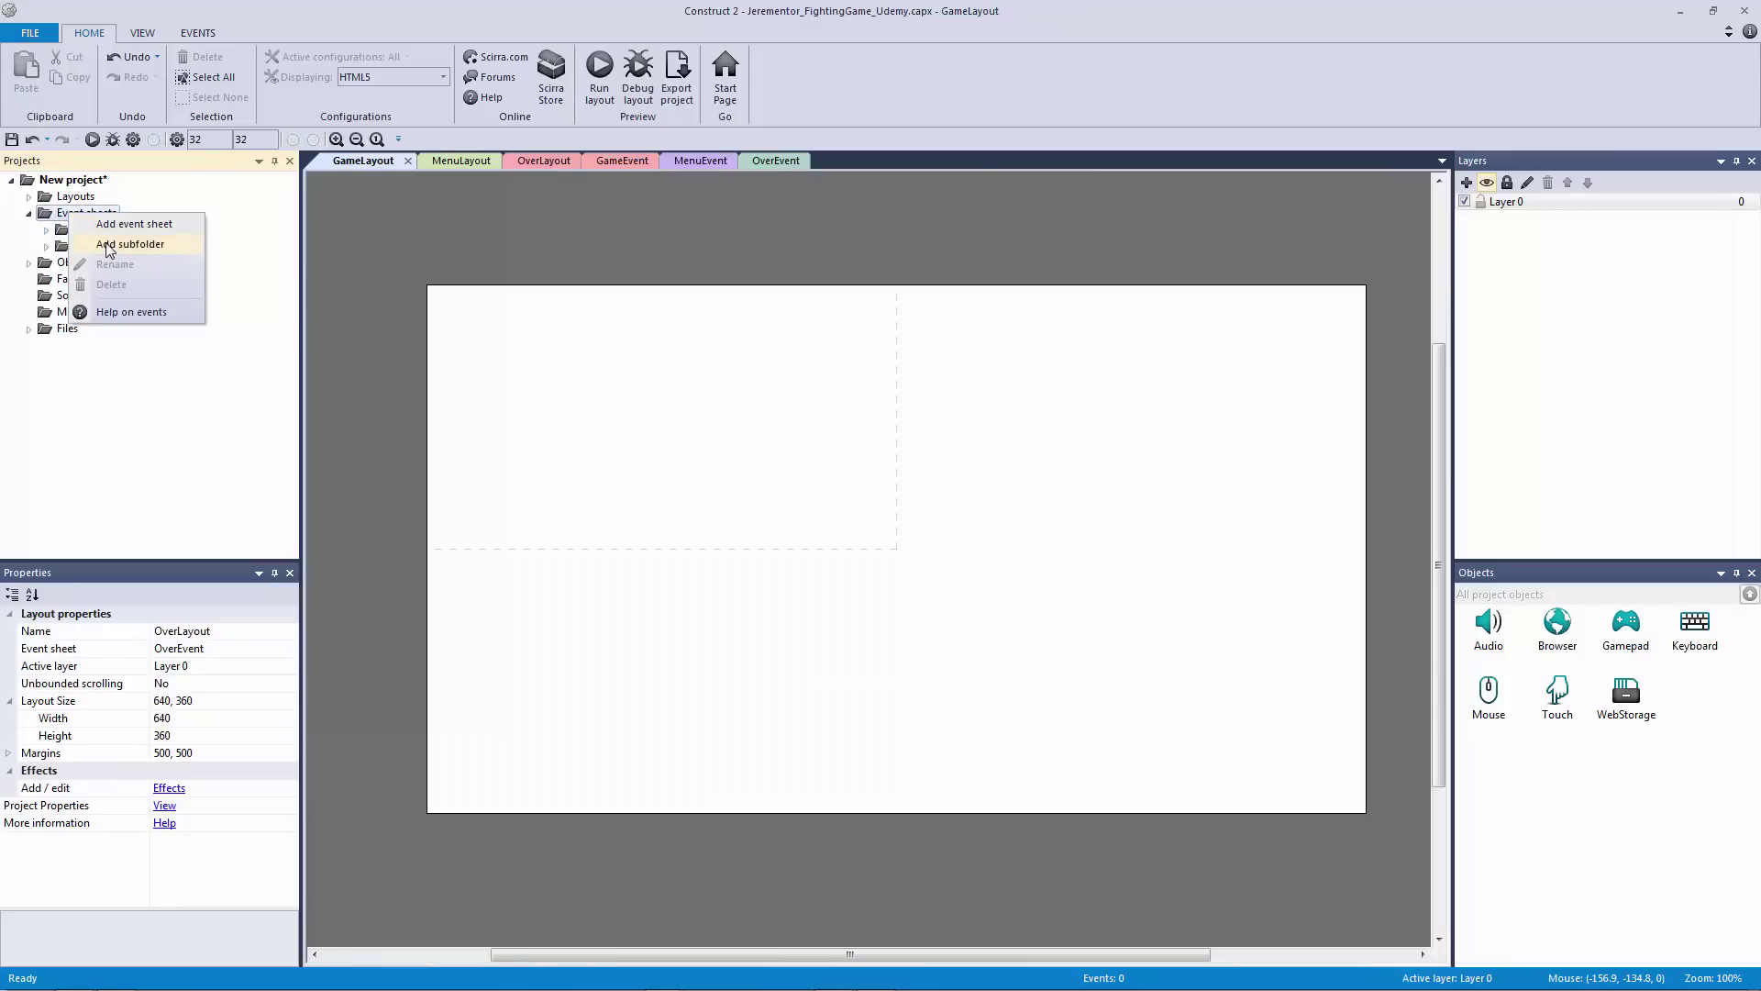
left_click(103, 244)
type("Level")
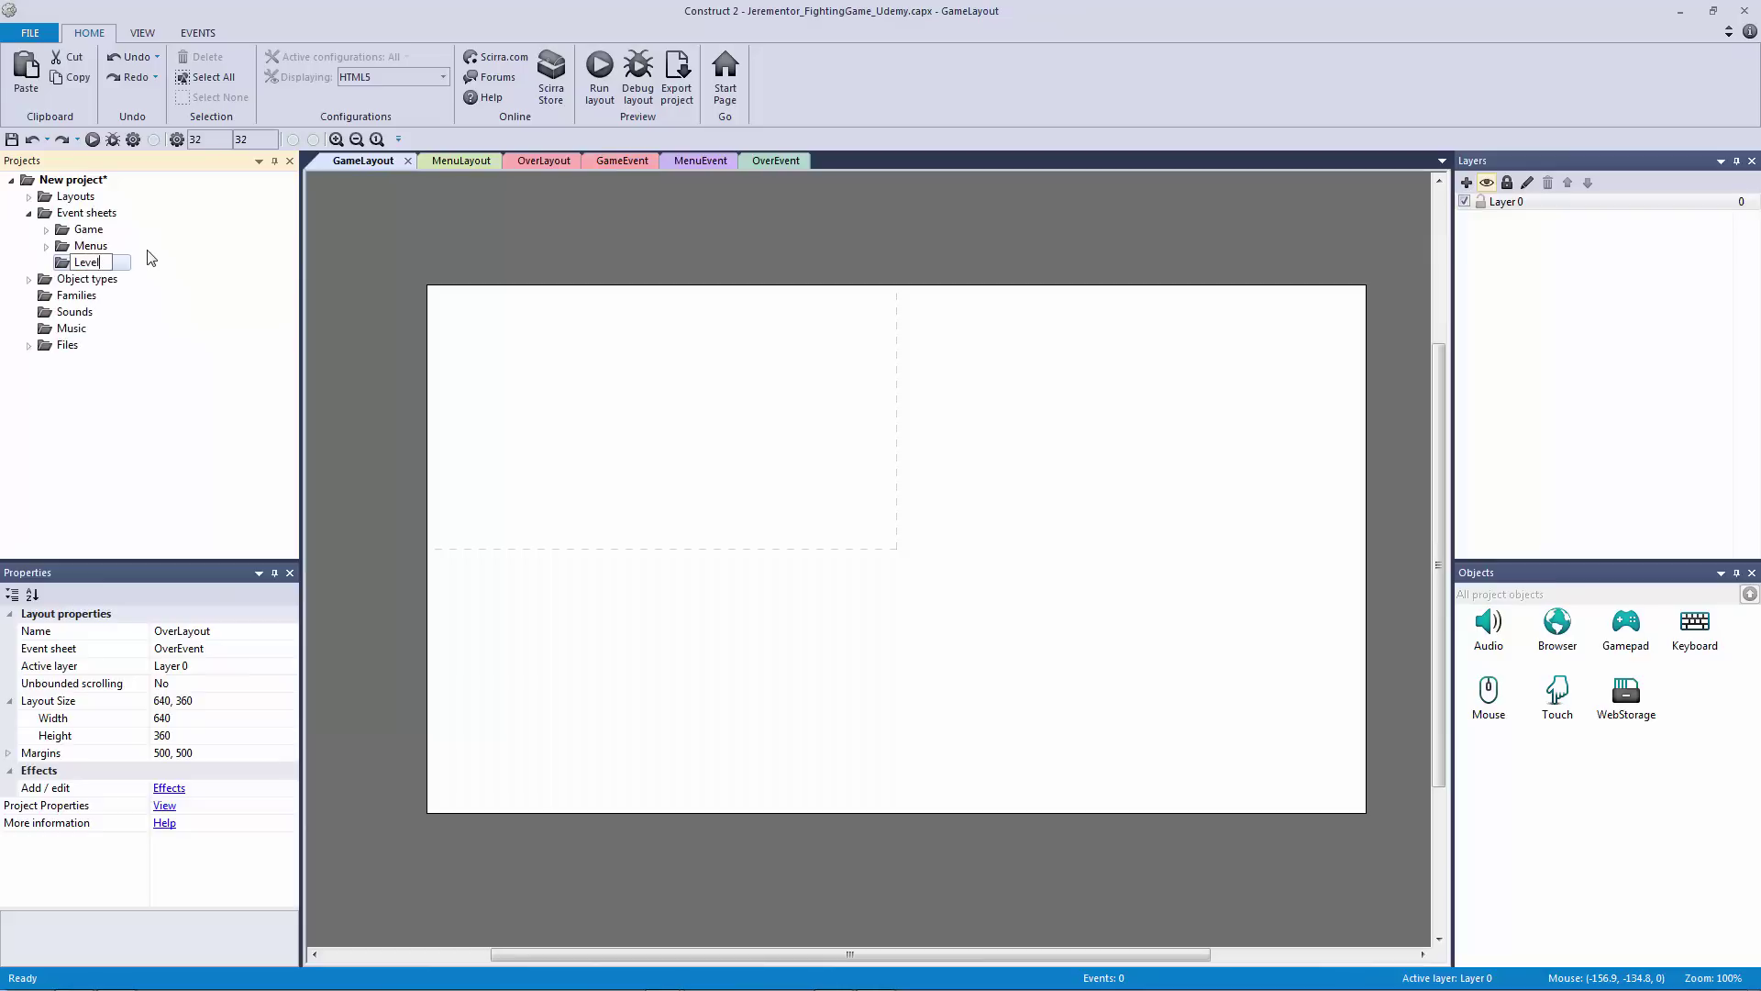
key("Return")
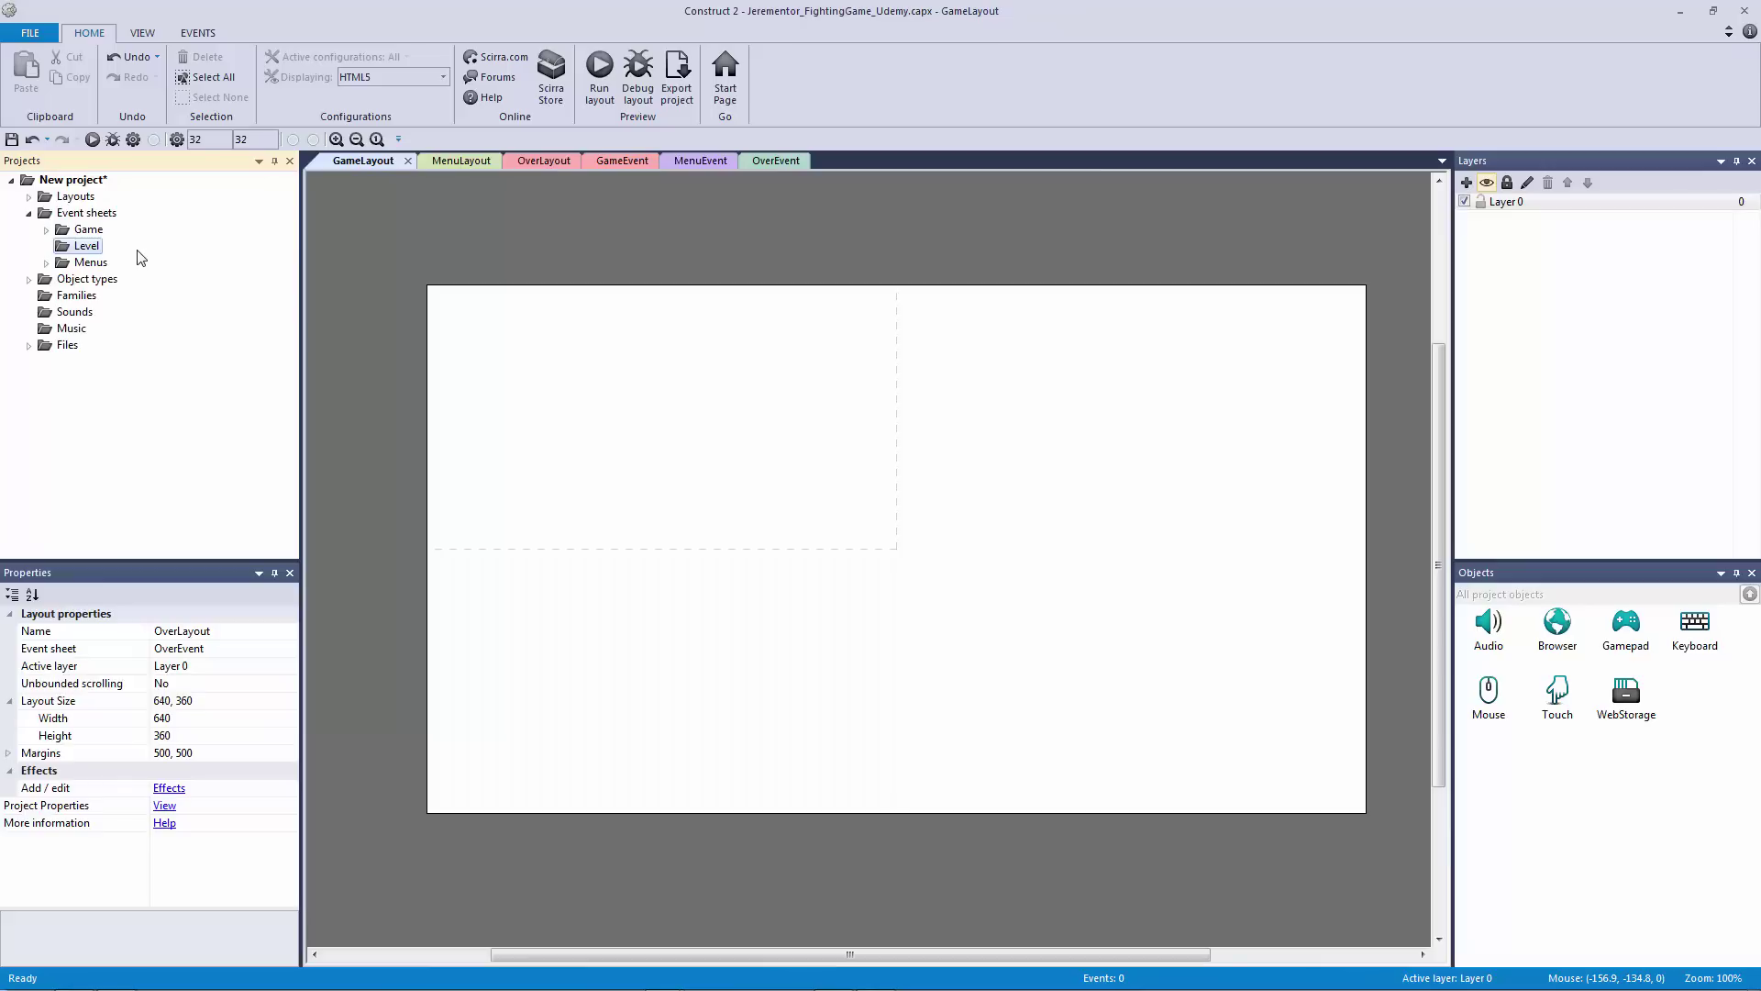
left_click(47, 231)
left_click(47, 230)
Step: Add 'Player' and 'Enemy' subfolders under Event sheets
left_click(97, 214)
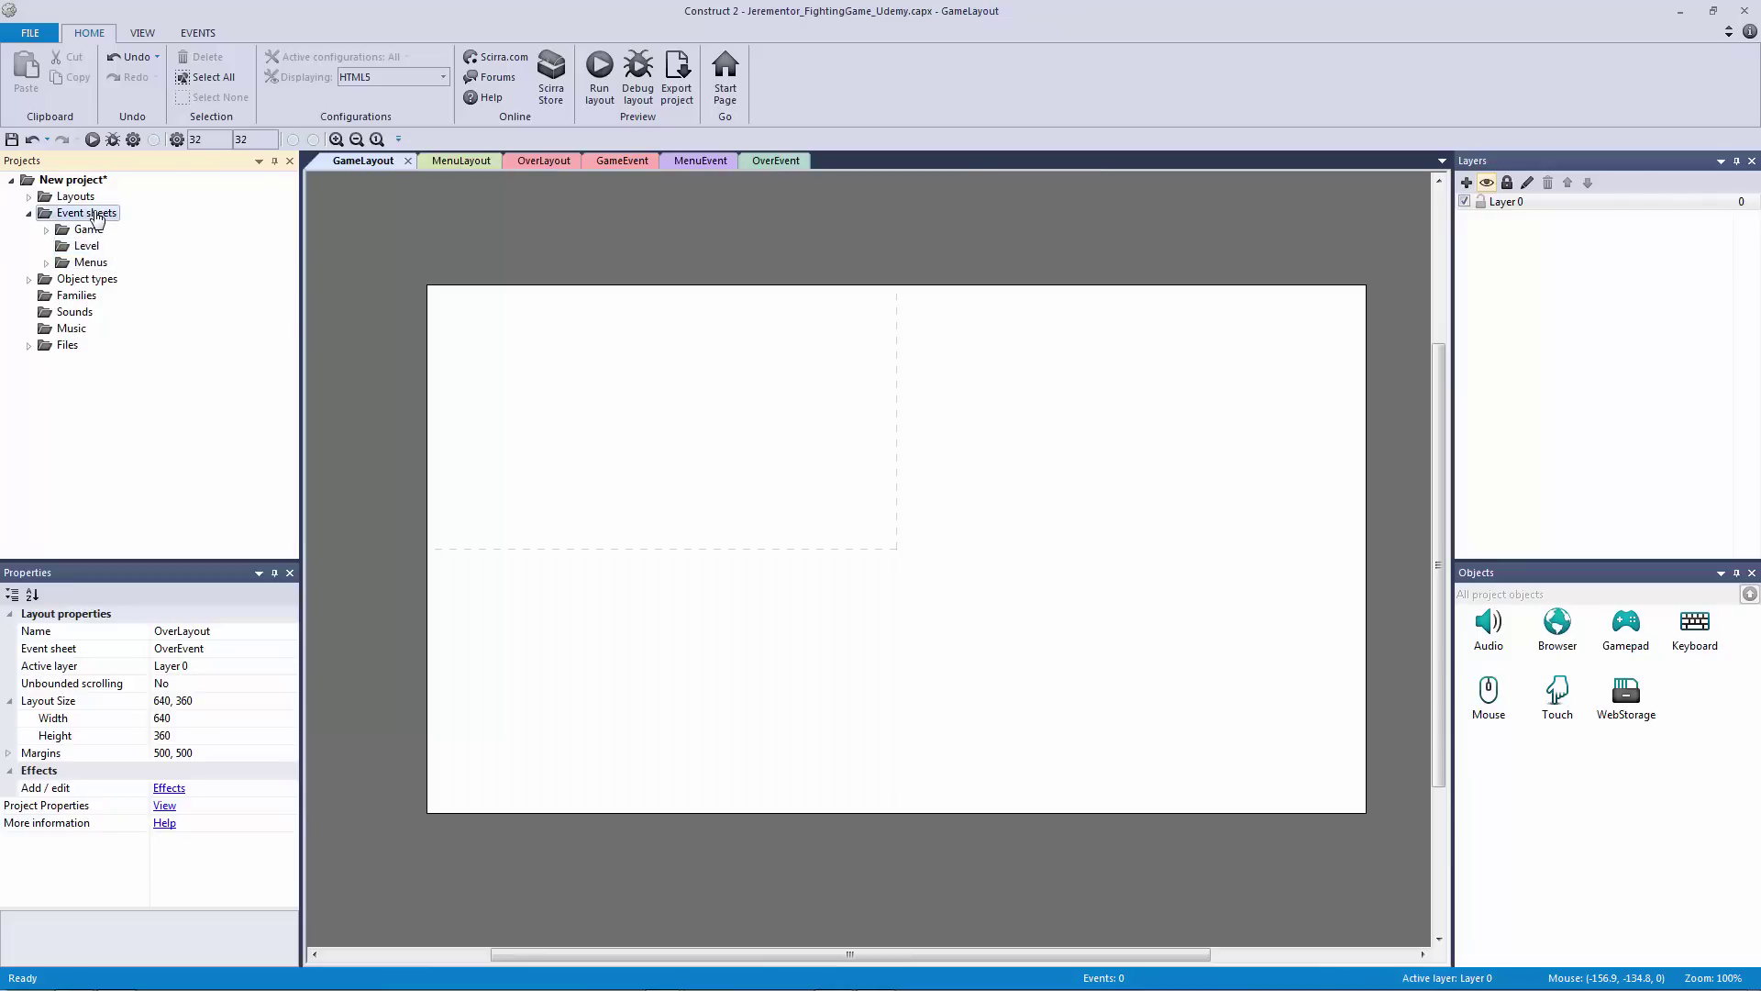
right_click(96, 216)
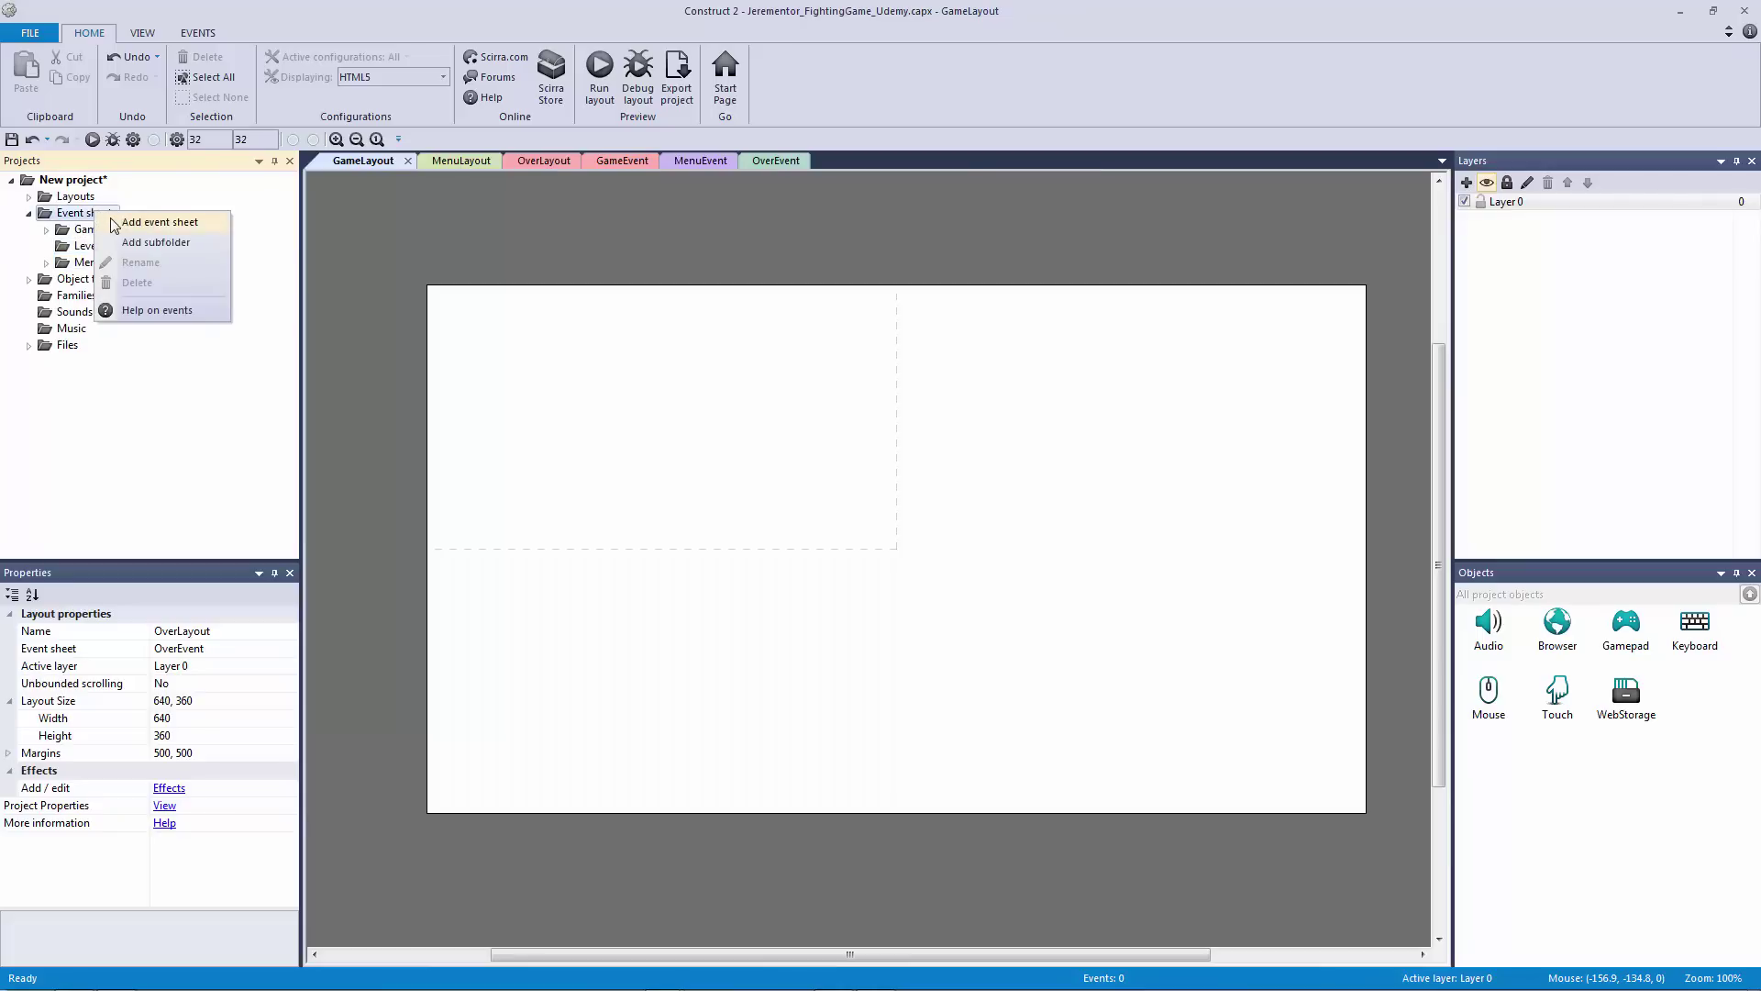
left_click(165, 242)
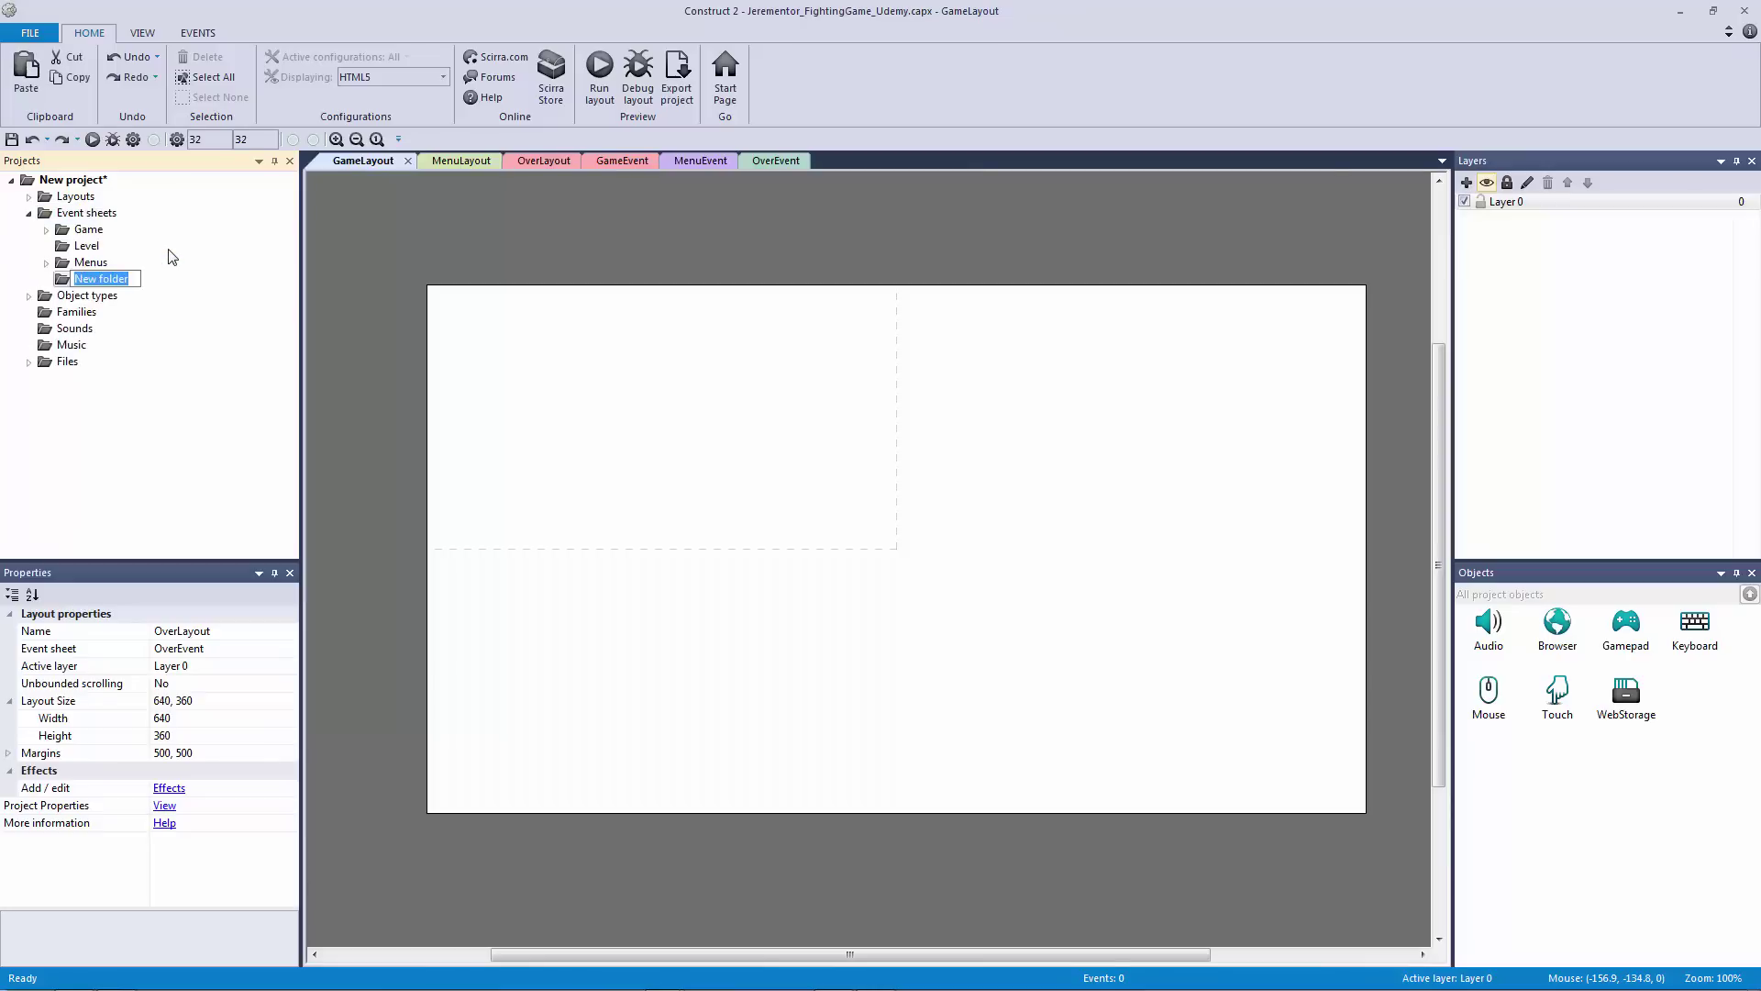
type("Player")
key("Return")
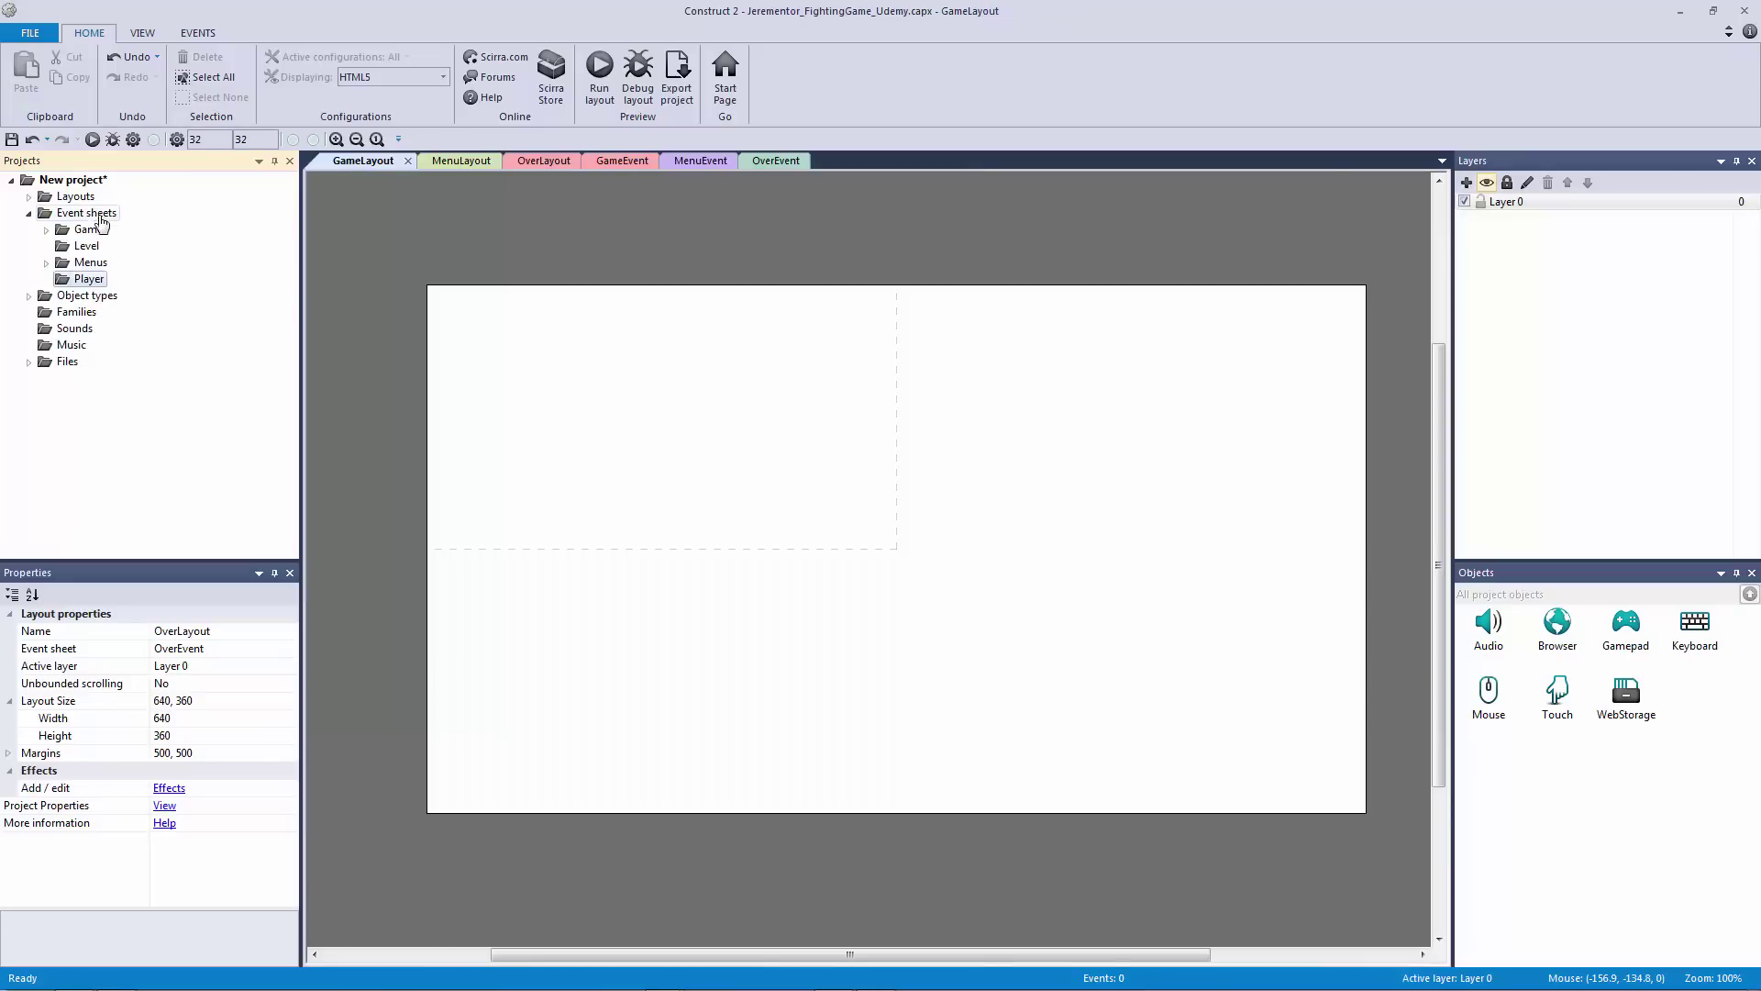
right_click(99, 214)
left_click(157, 246)
type("Enemy")
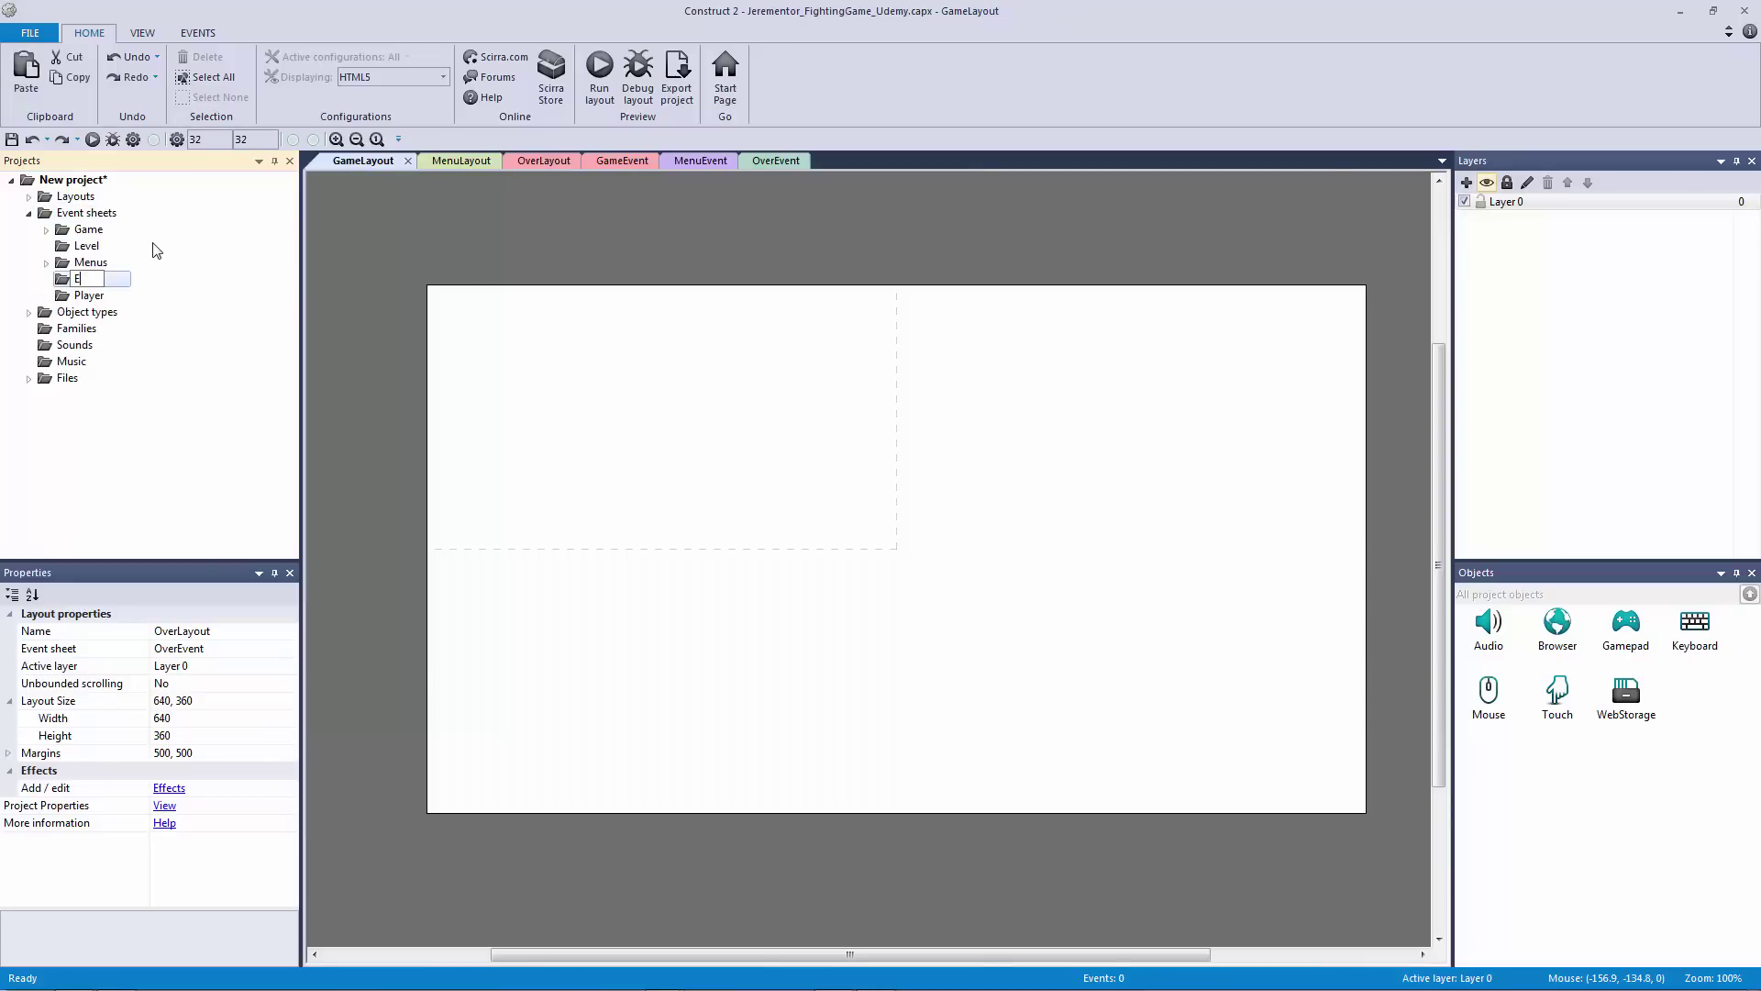
key("Return")
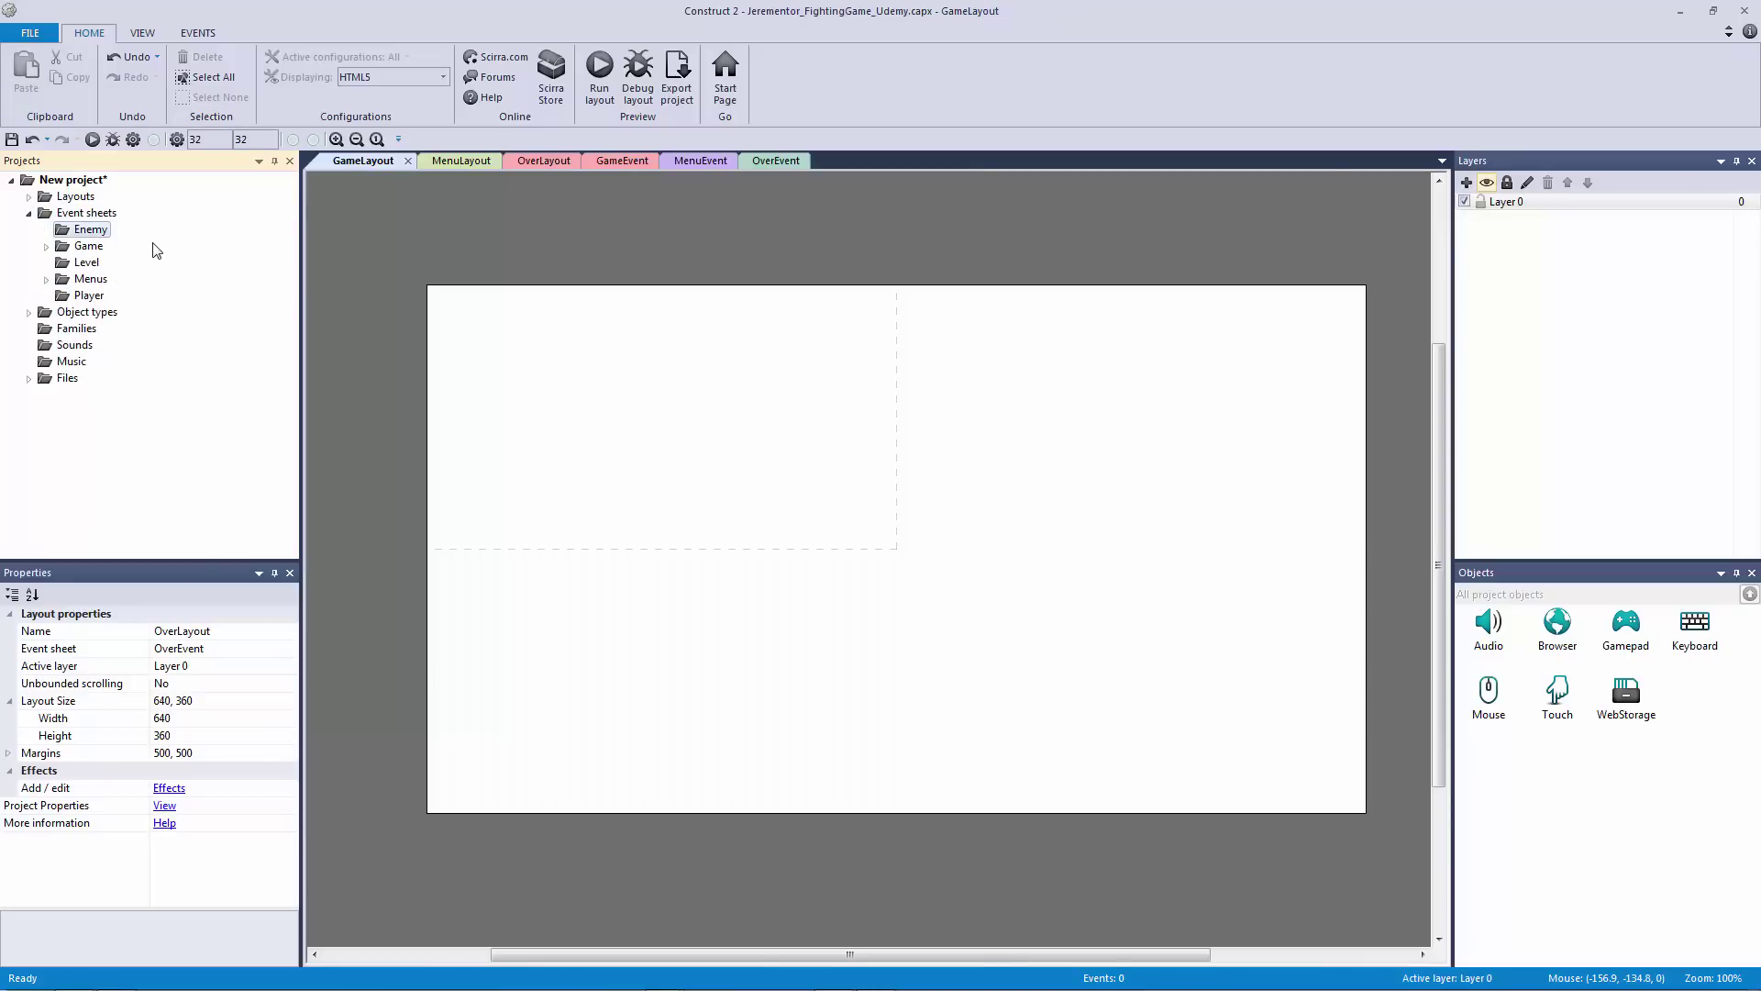
Step: Create 'Camera' and 'Controllers' subfolders inside the Player folder
left_click(90, 303)
right_click(93, 306)
left_click(190, 332)
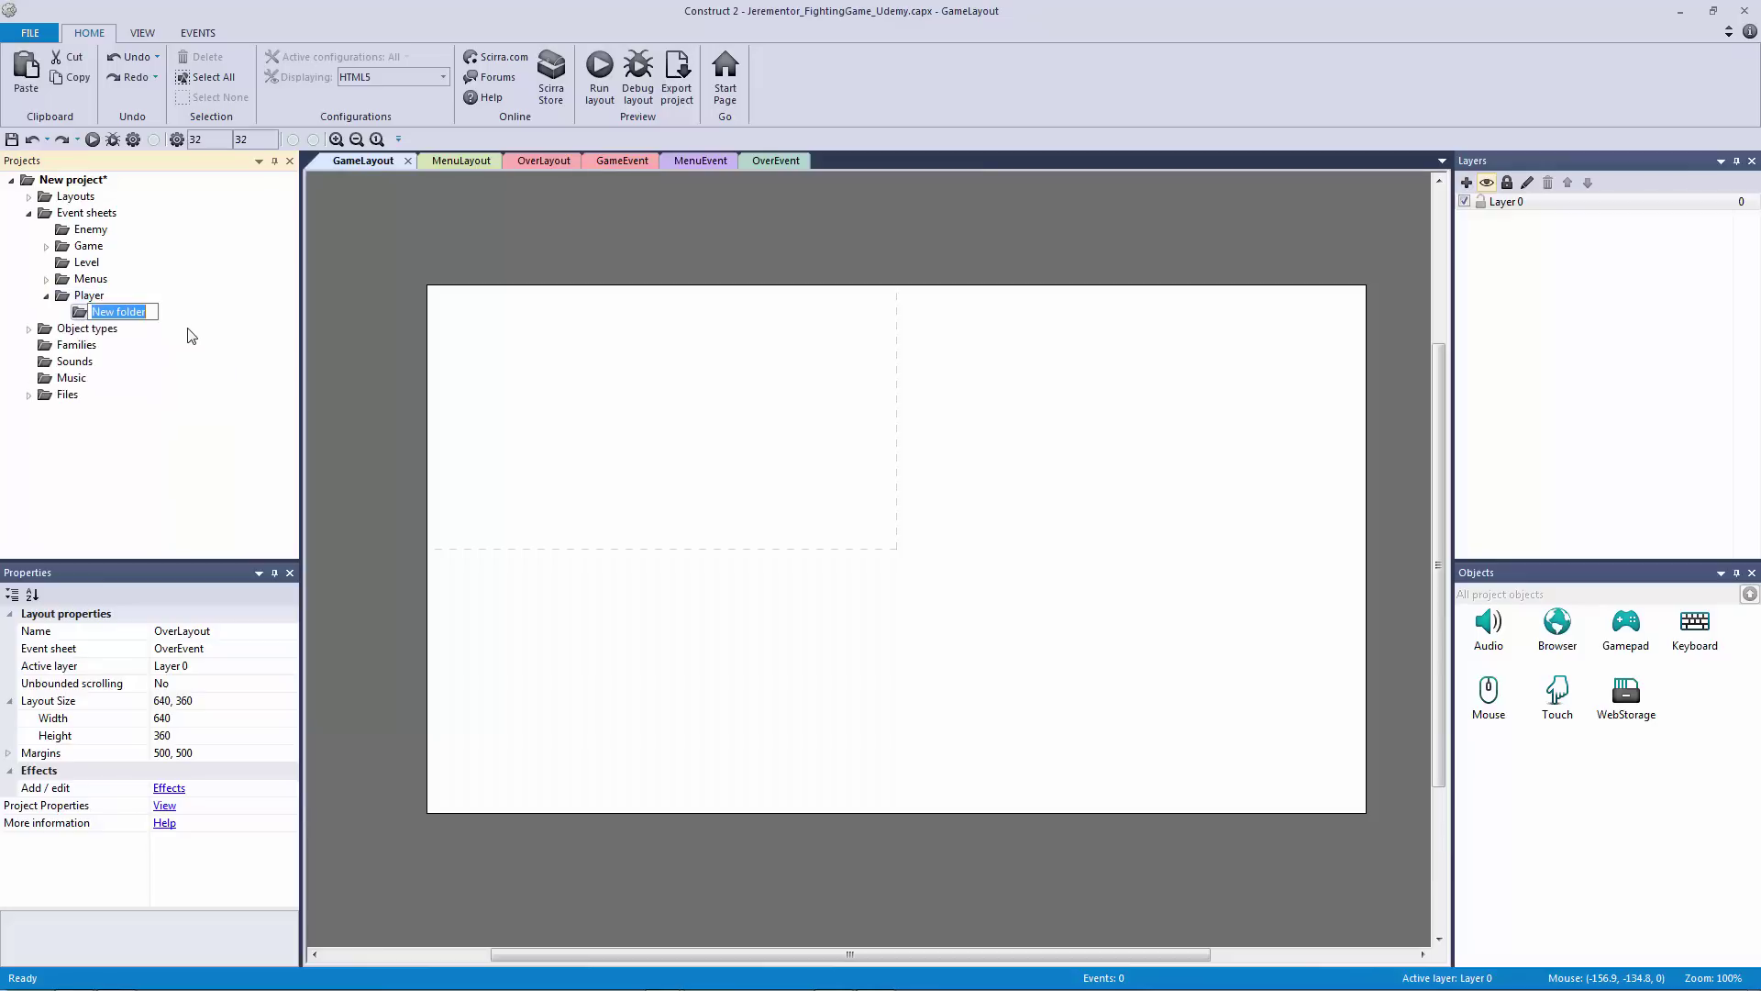
type("Camera")
key("Return")
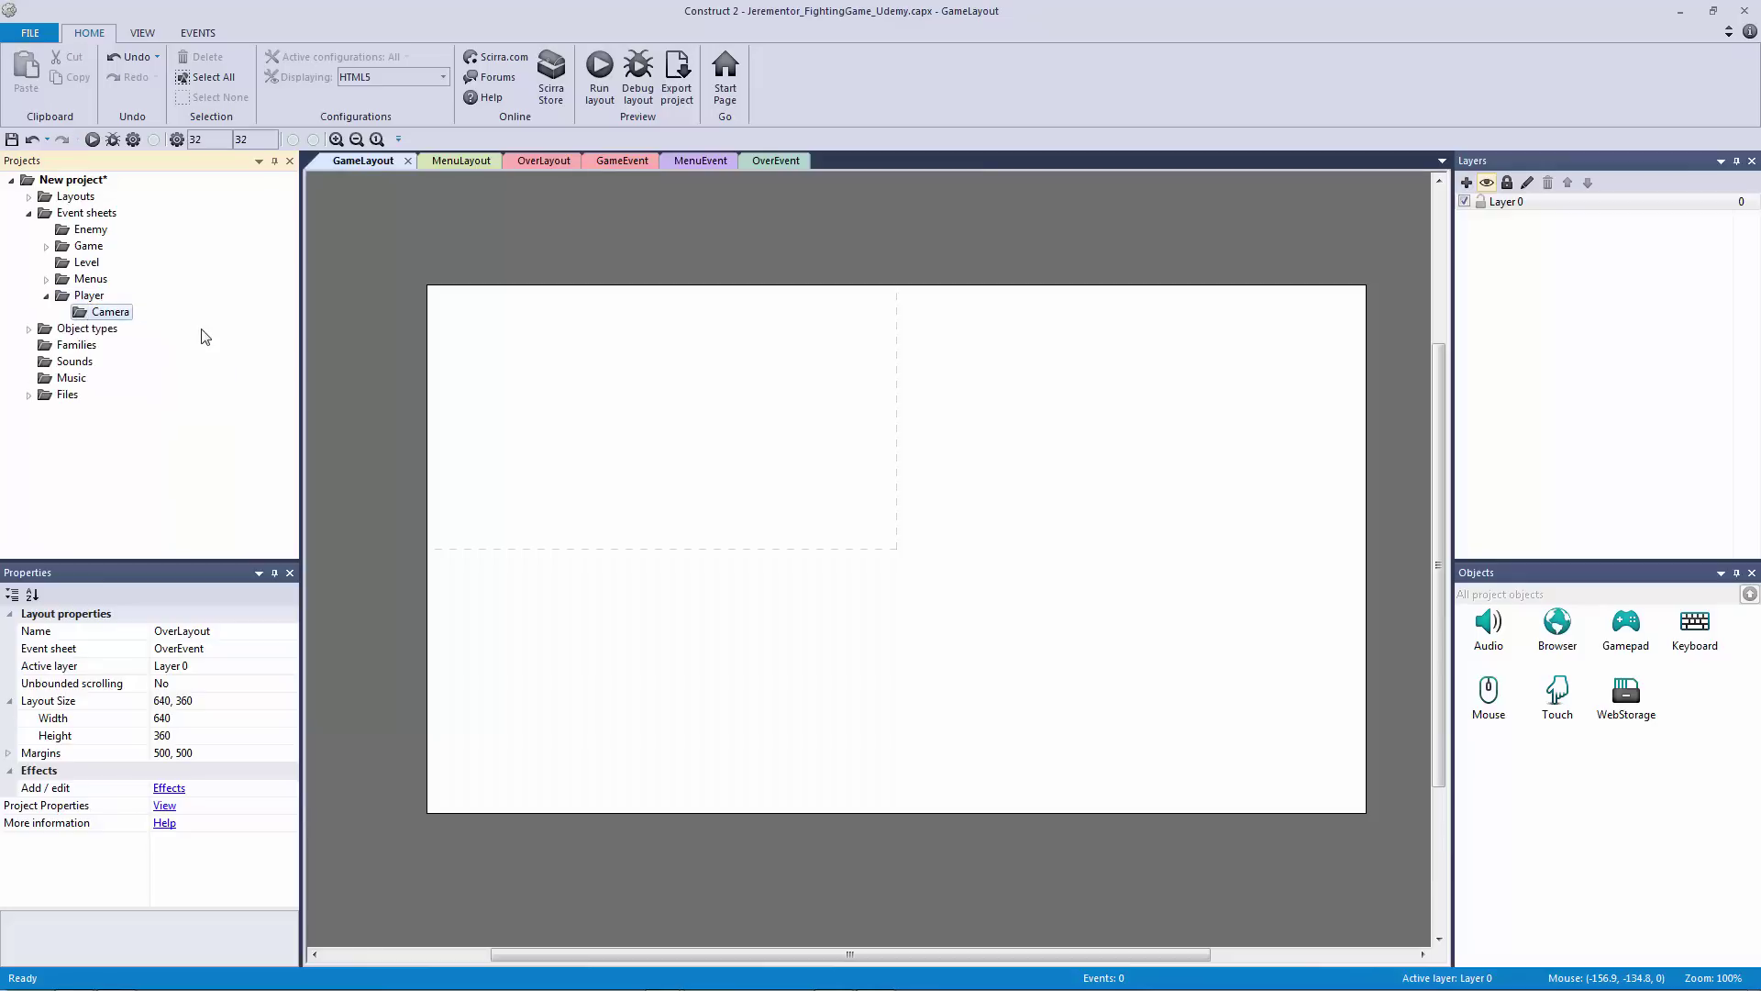
left_click(95, 299)
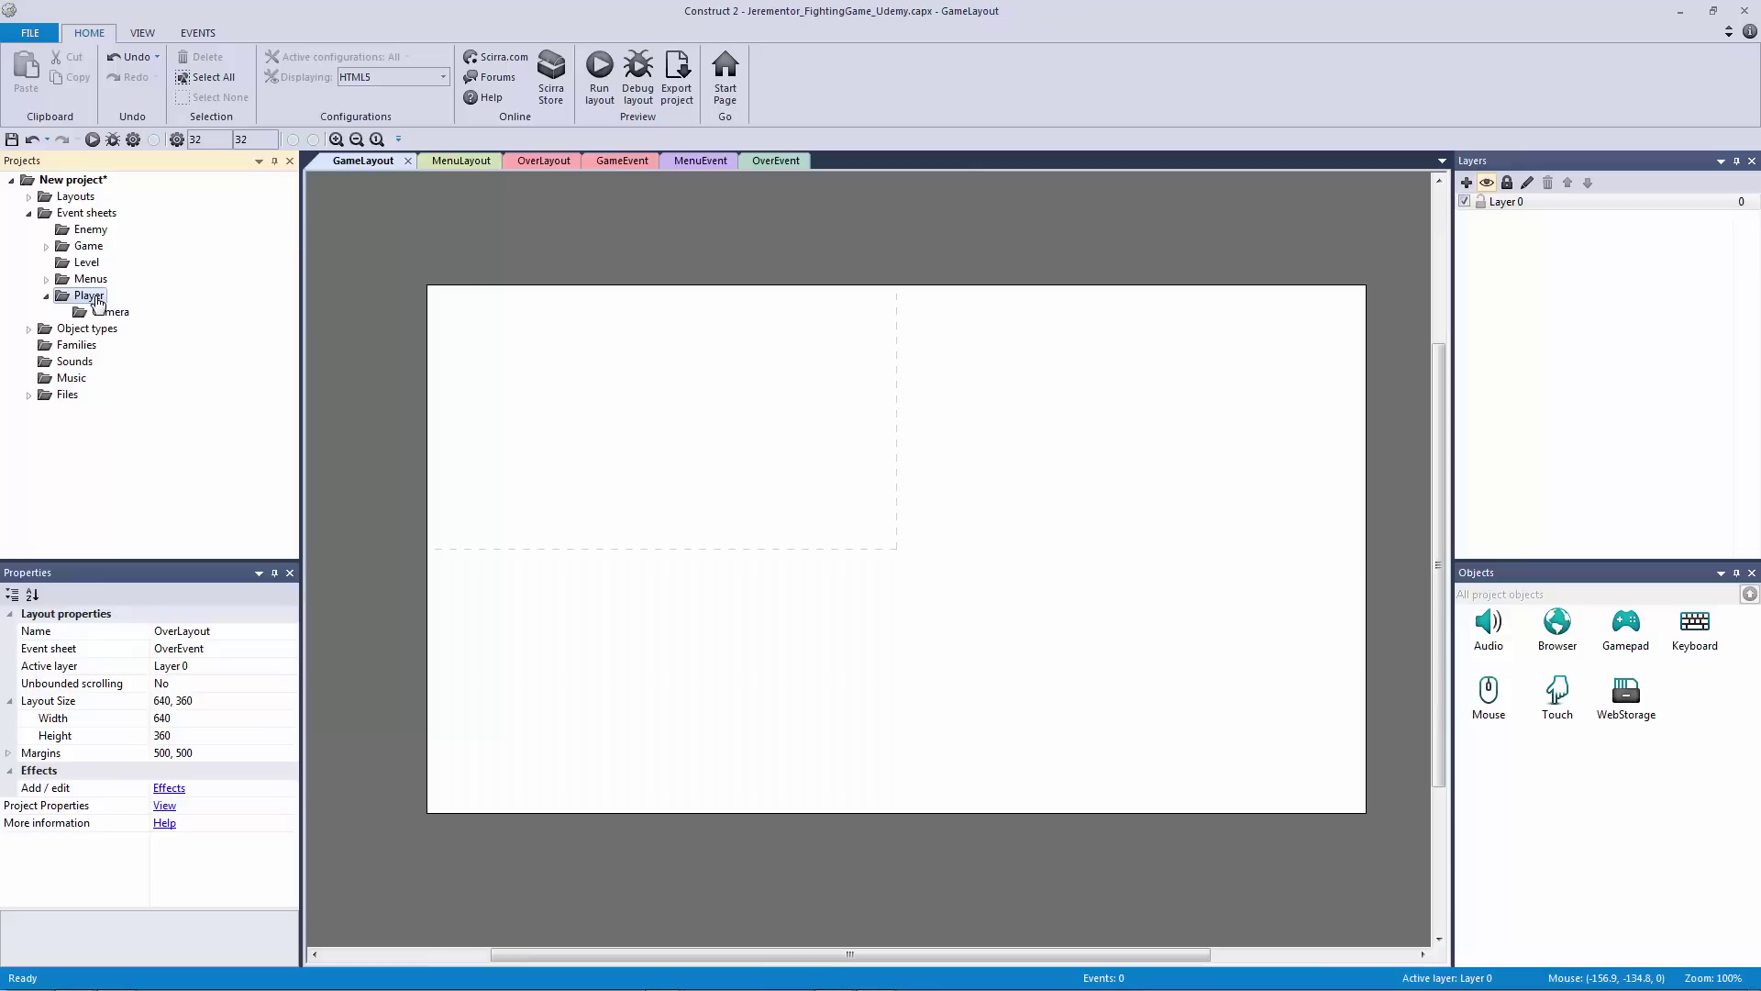
right_click(98, 301)
left_click(133, 328)
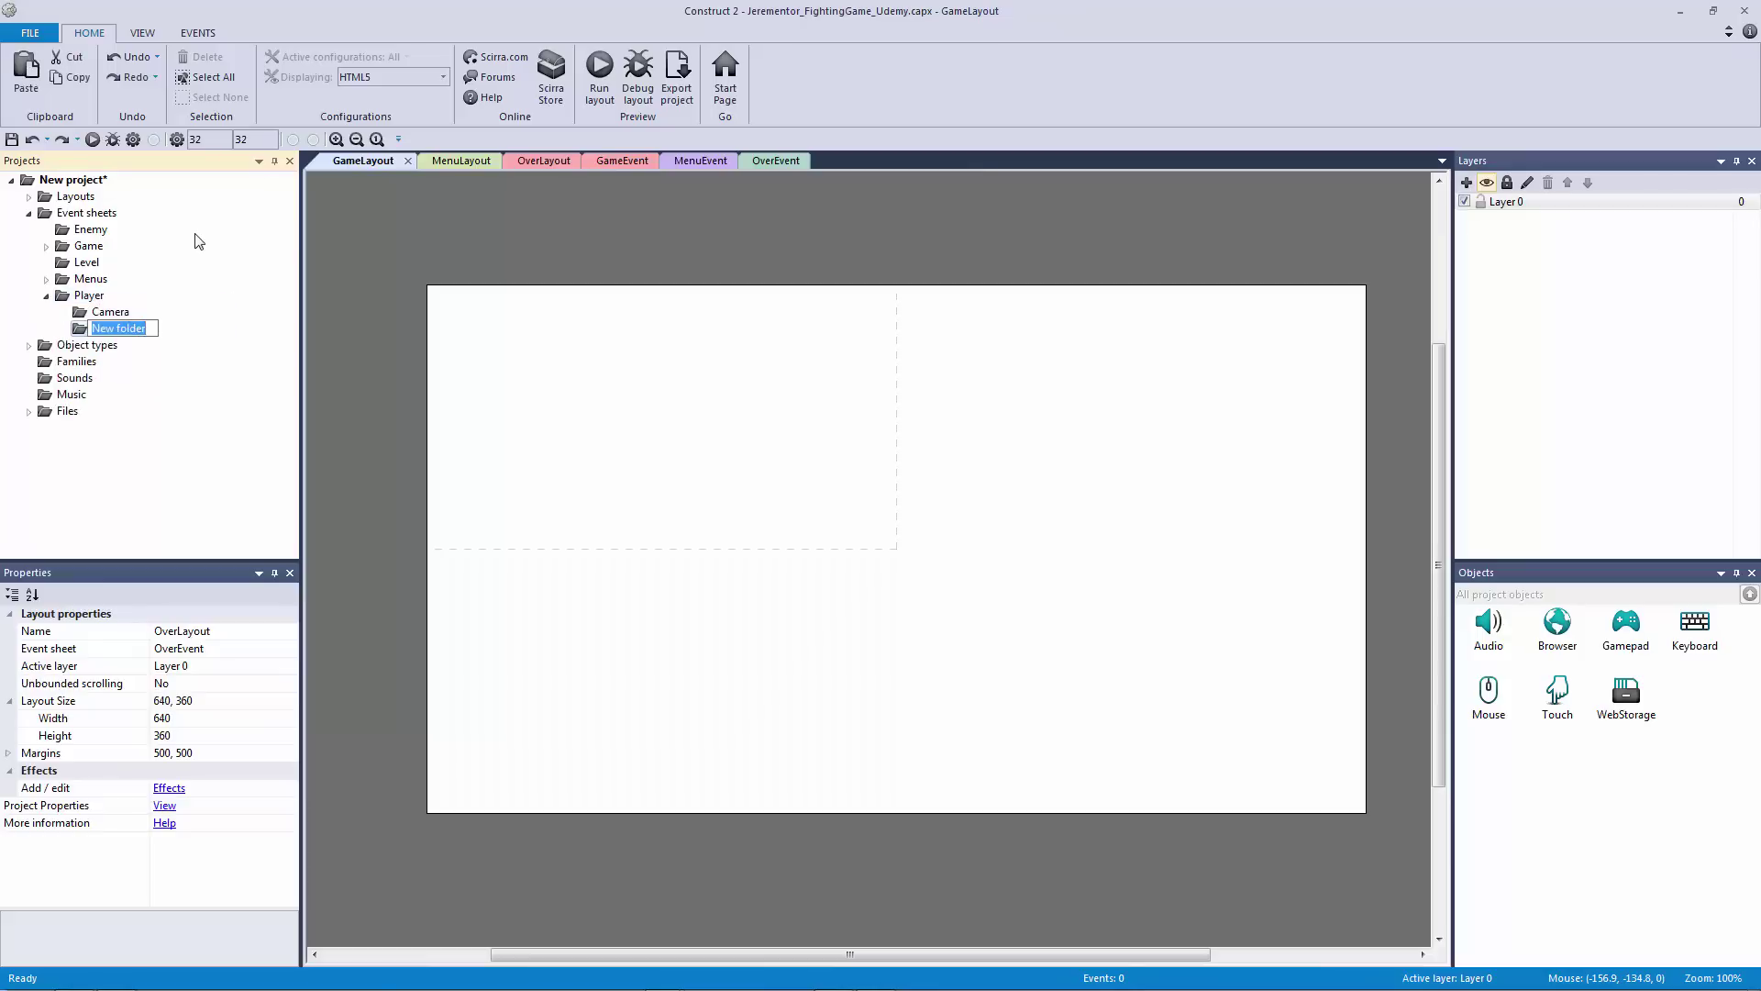
type("Controllers")
key("Return")
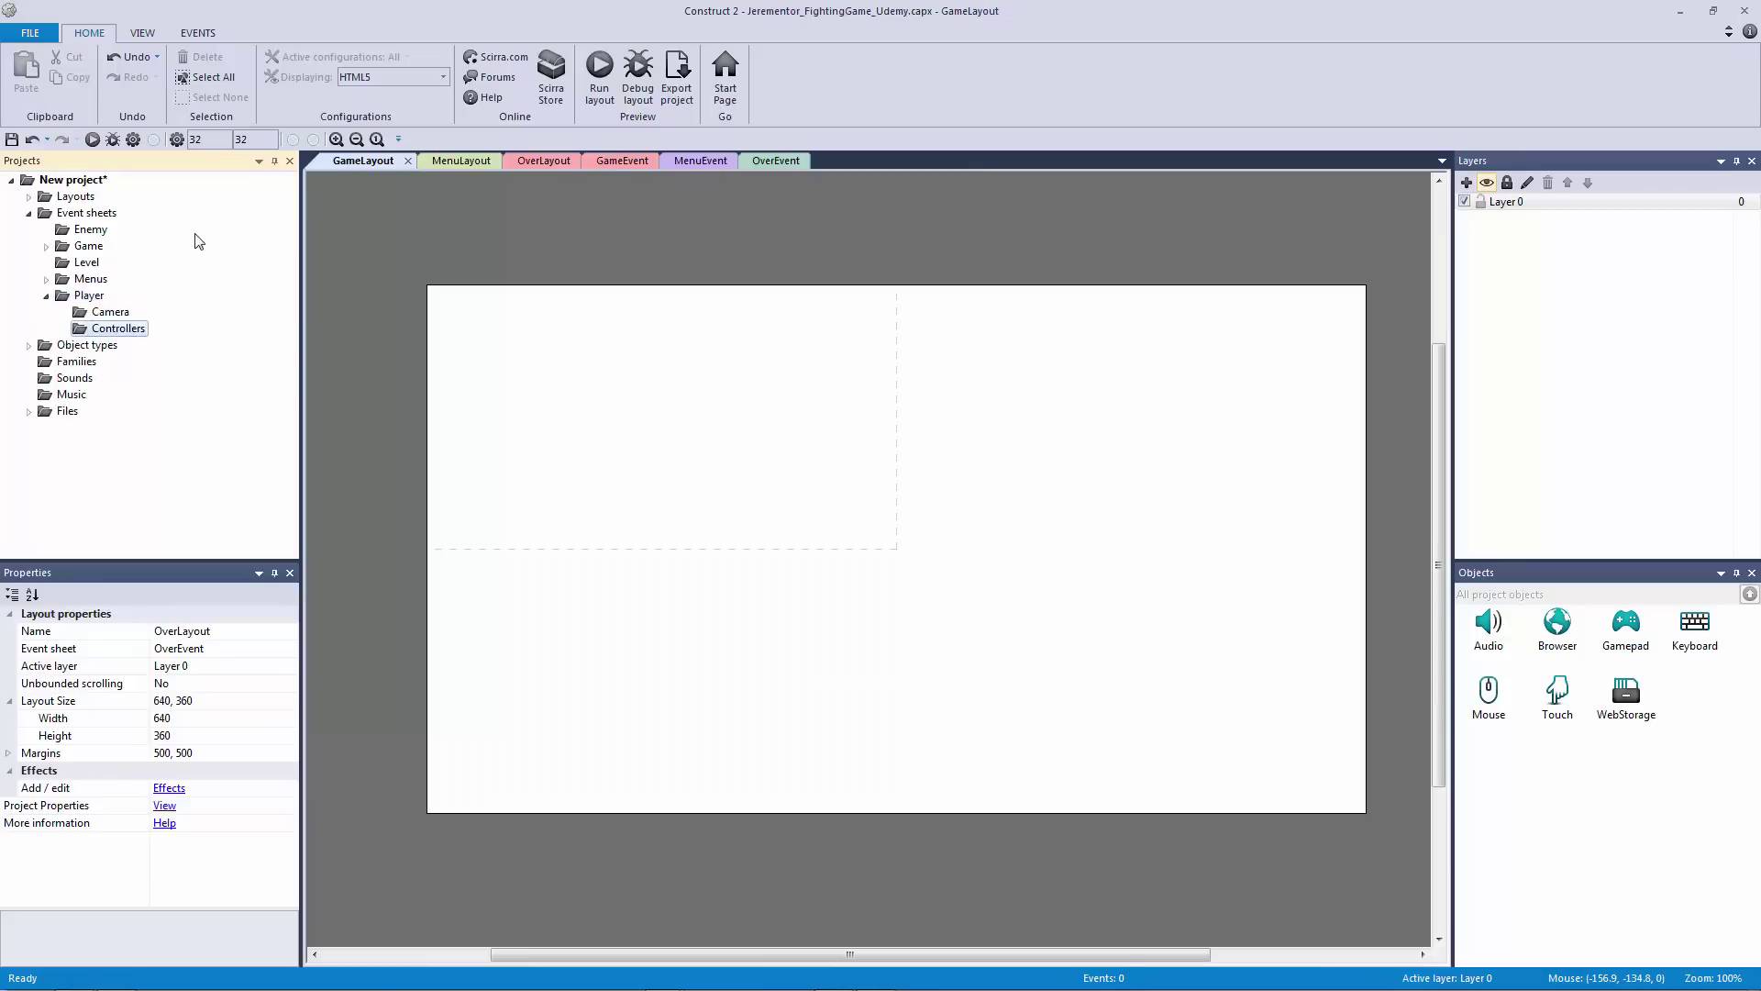
Step: Create 'Input' and 'States' subfolders inside the Player folder
left_click(91, 298)
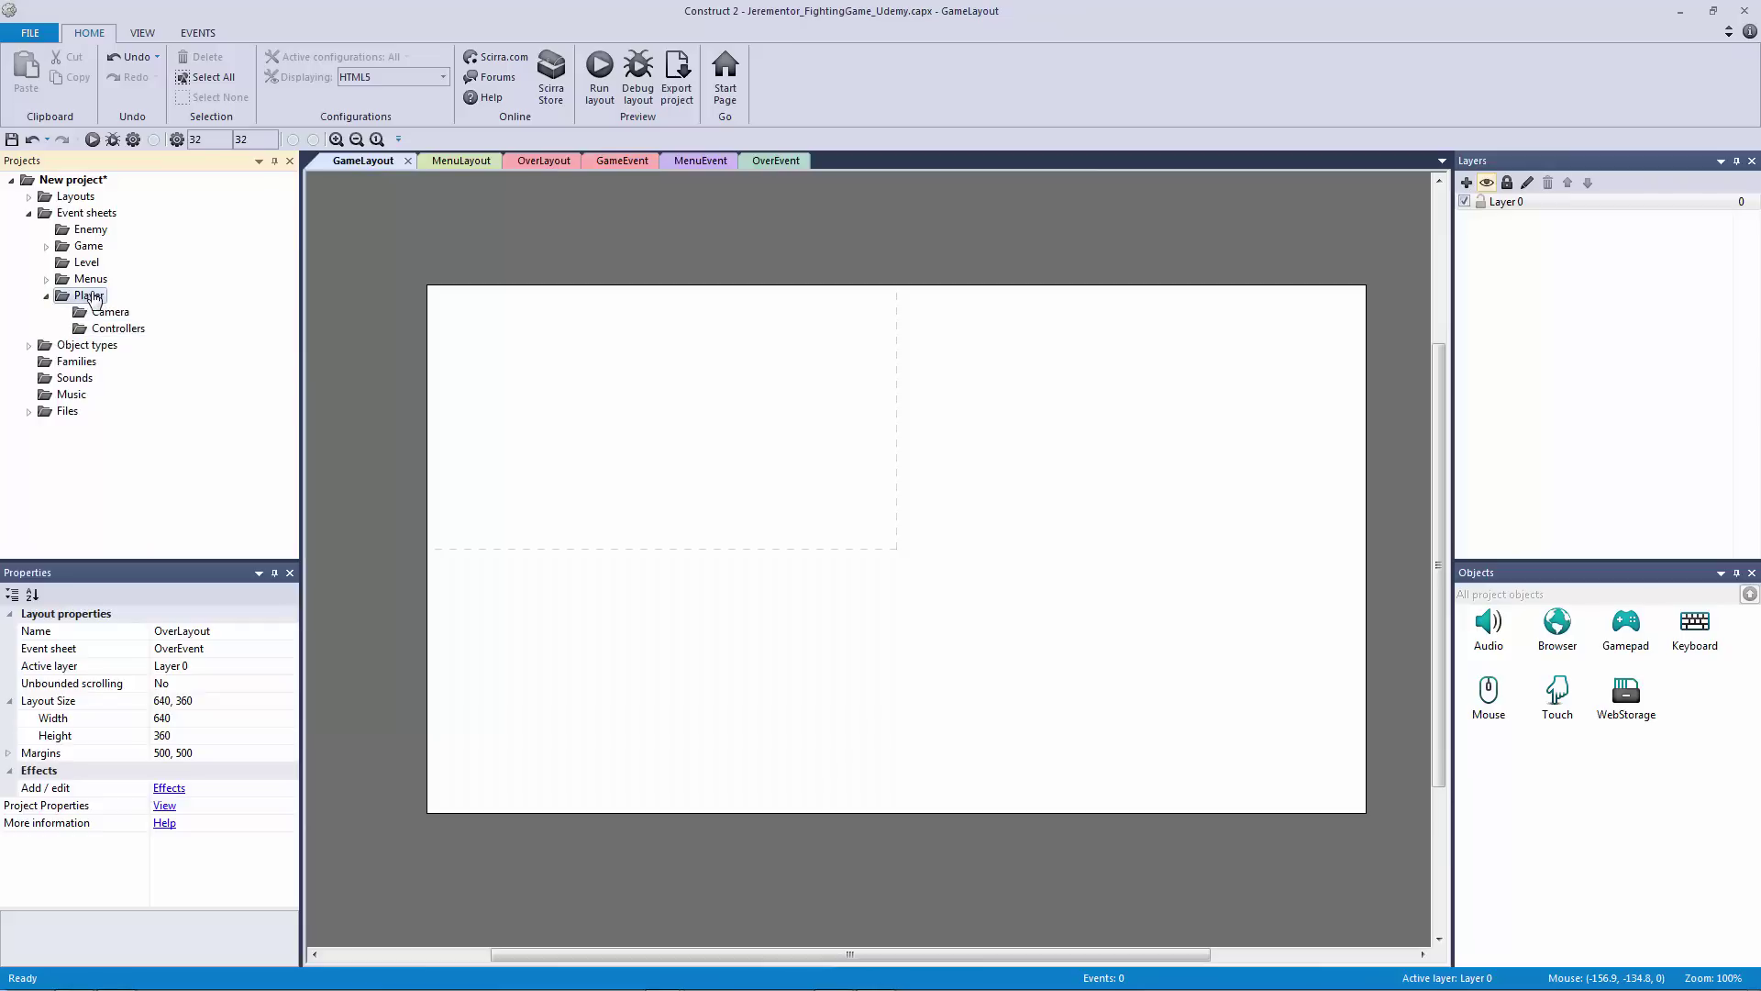
right_click(92, 297)
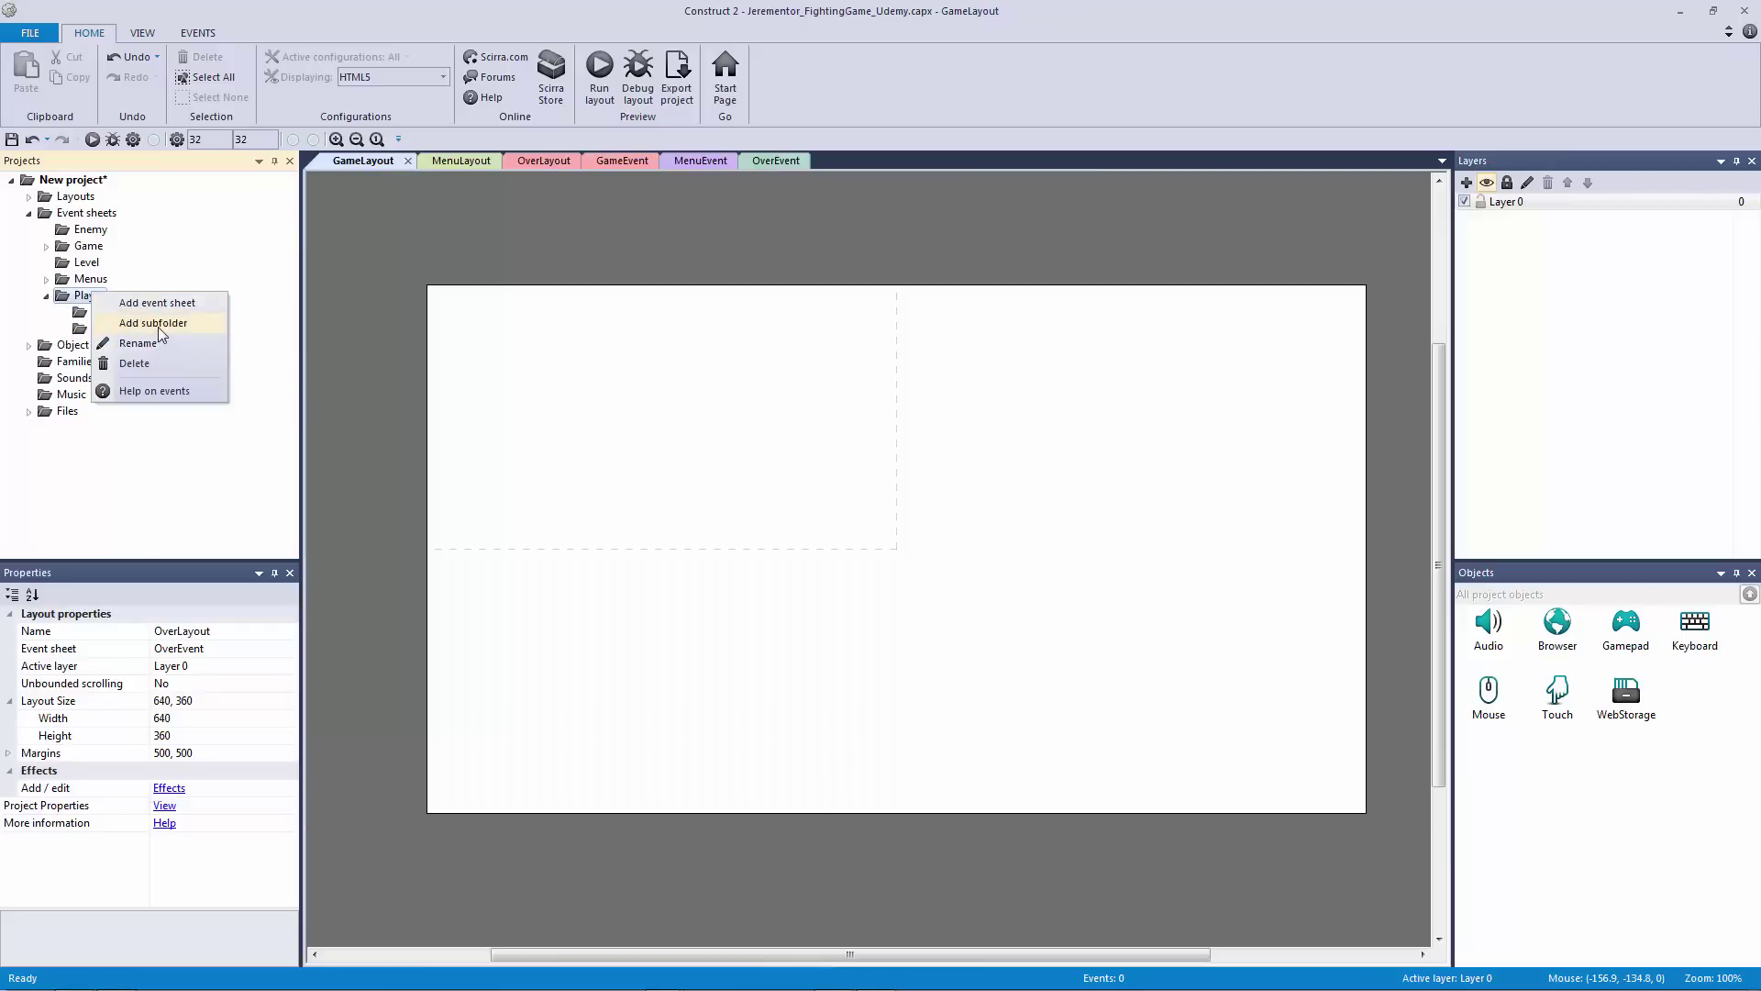
left_click(158, 327)
type("Inp")
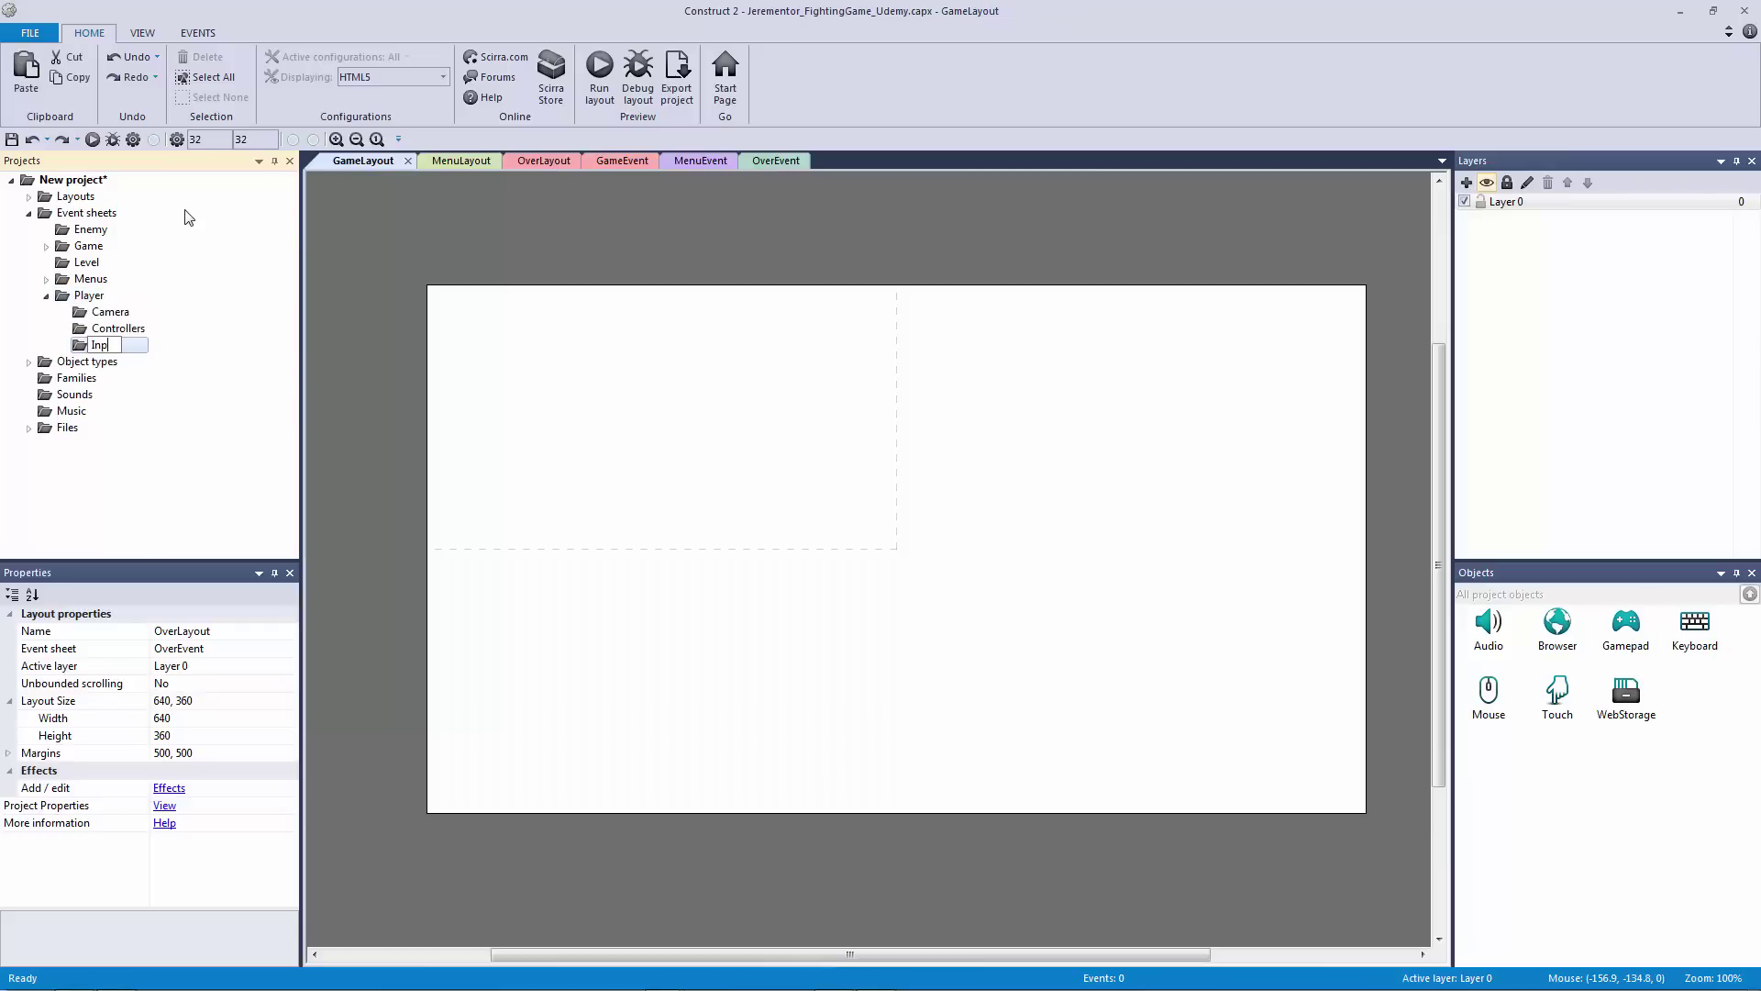
type("ut")
key("Return")
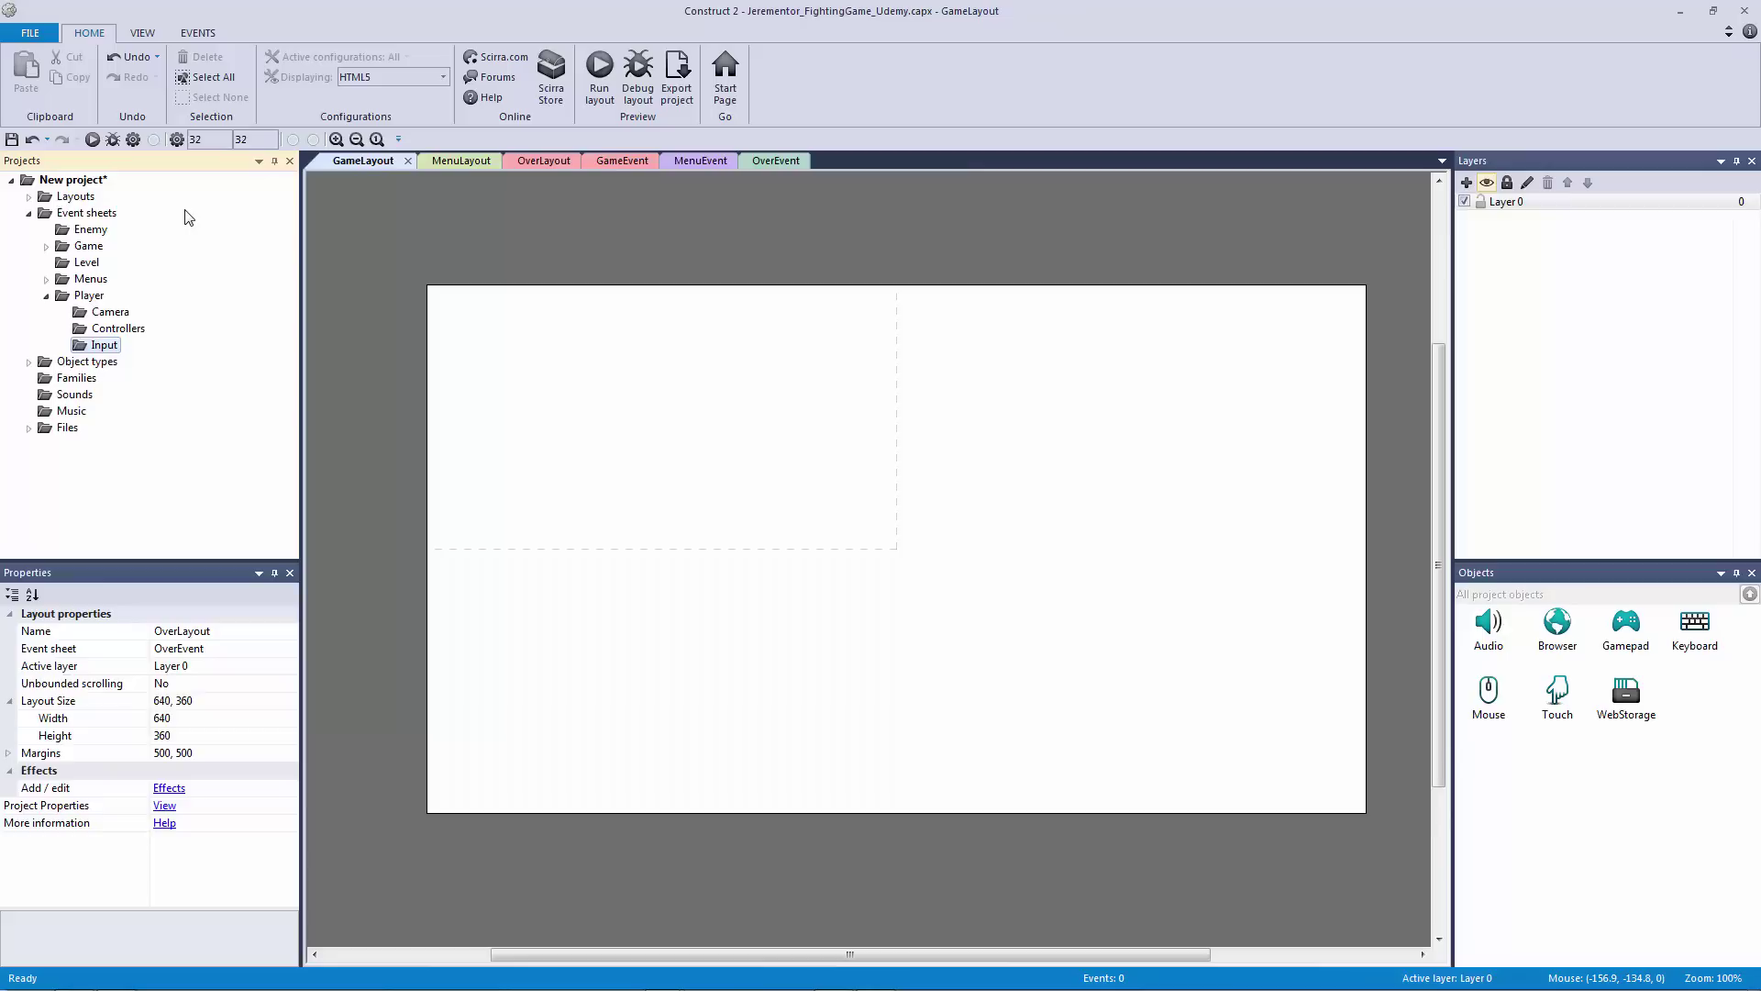
left_click(95, 297)
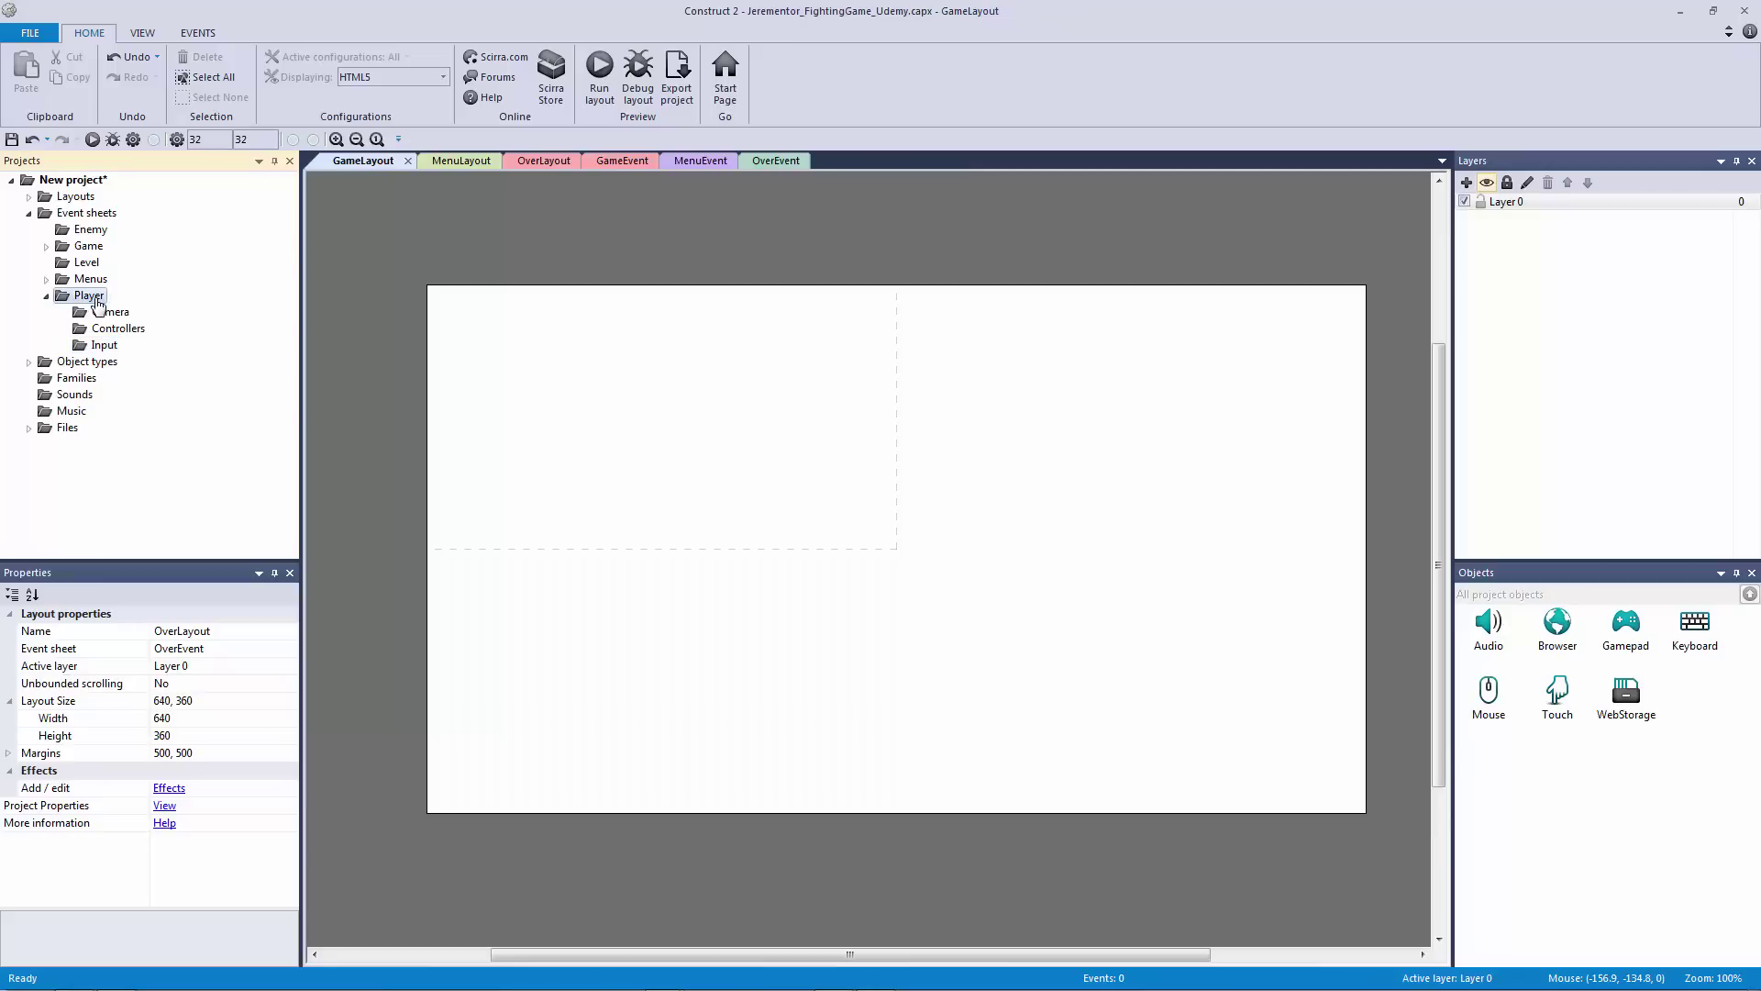
right_click(97, 303)
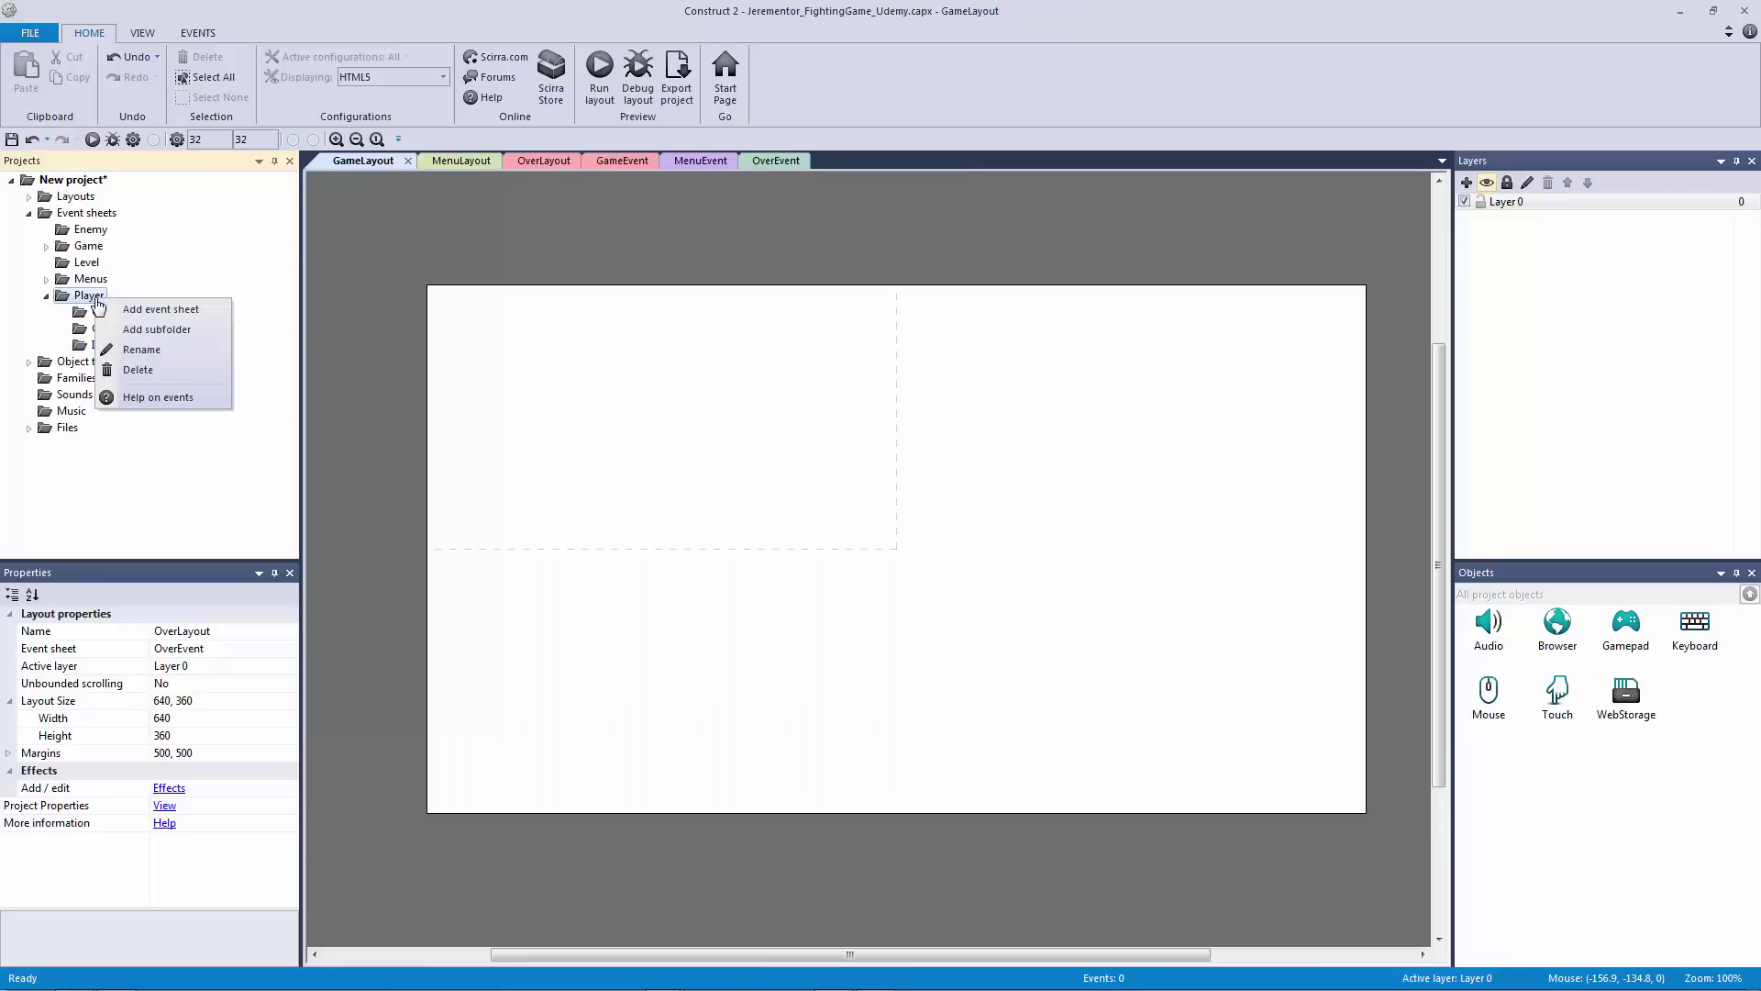
left_click(129, 335)
type("States")
key("Return")
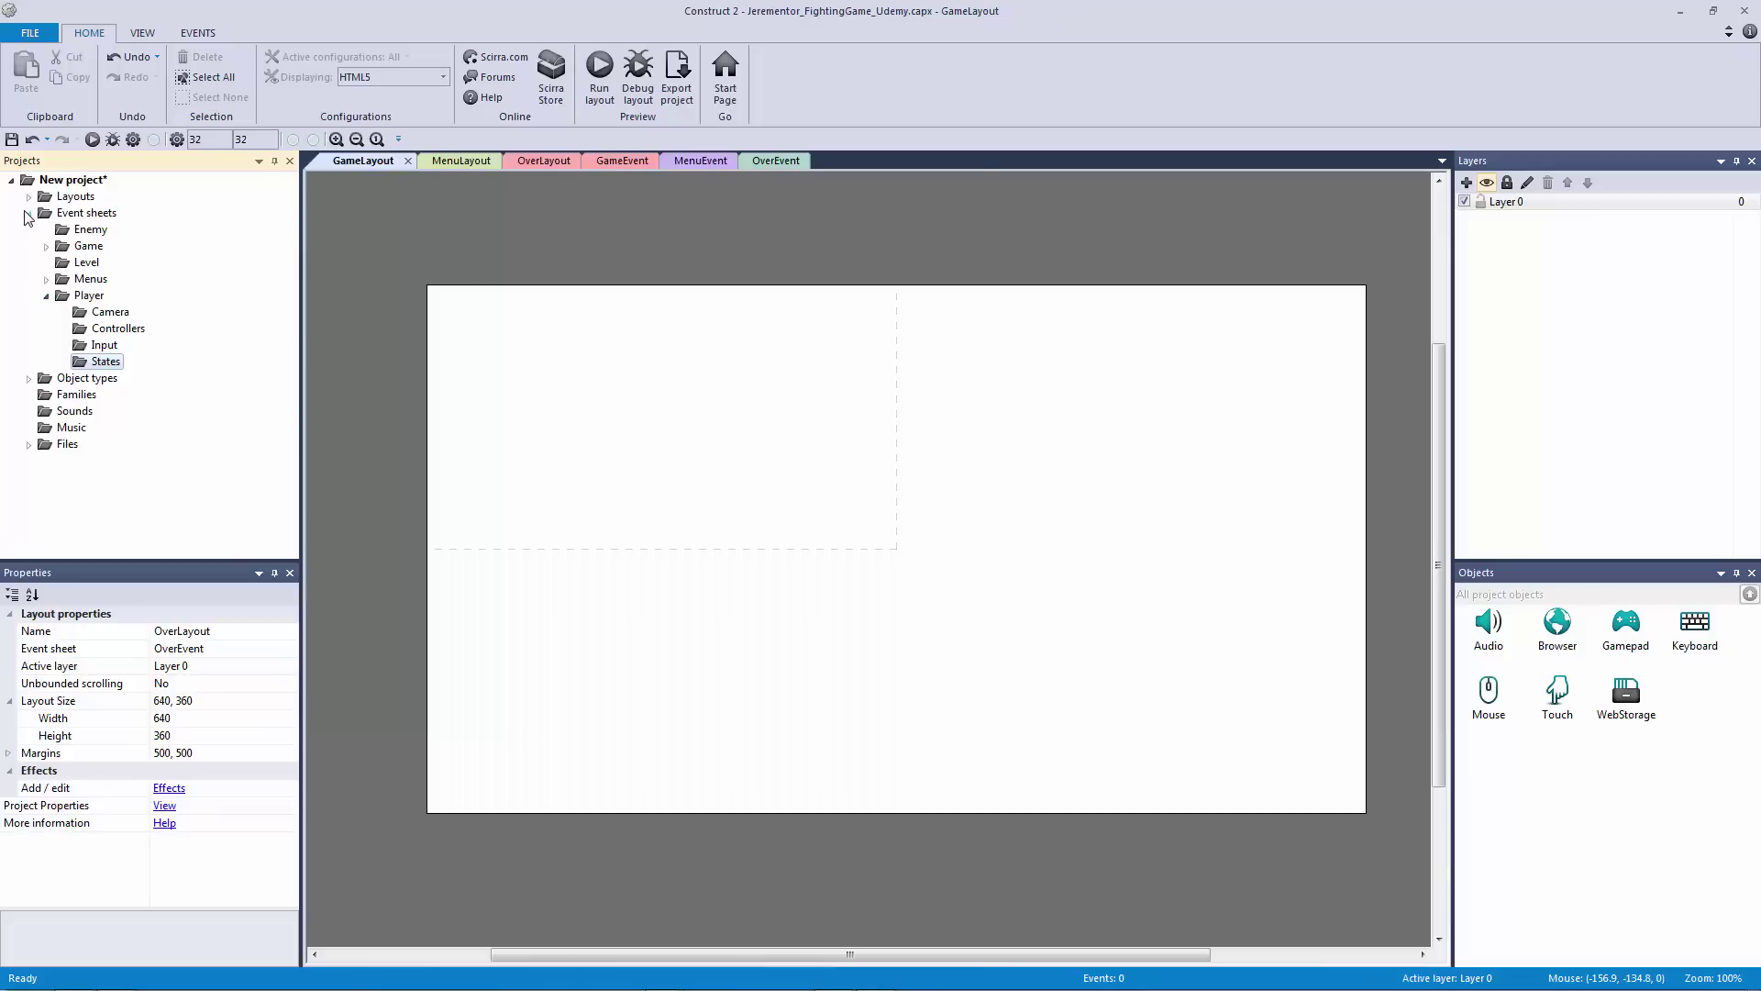
Step: Collapse the Player and Event sheets folders and expand Object types
left_click(47, 295)
left_click(29, 212)
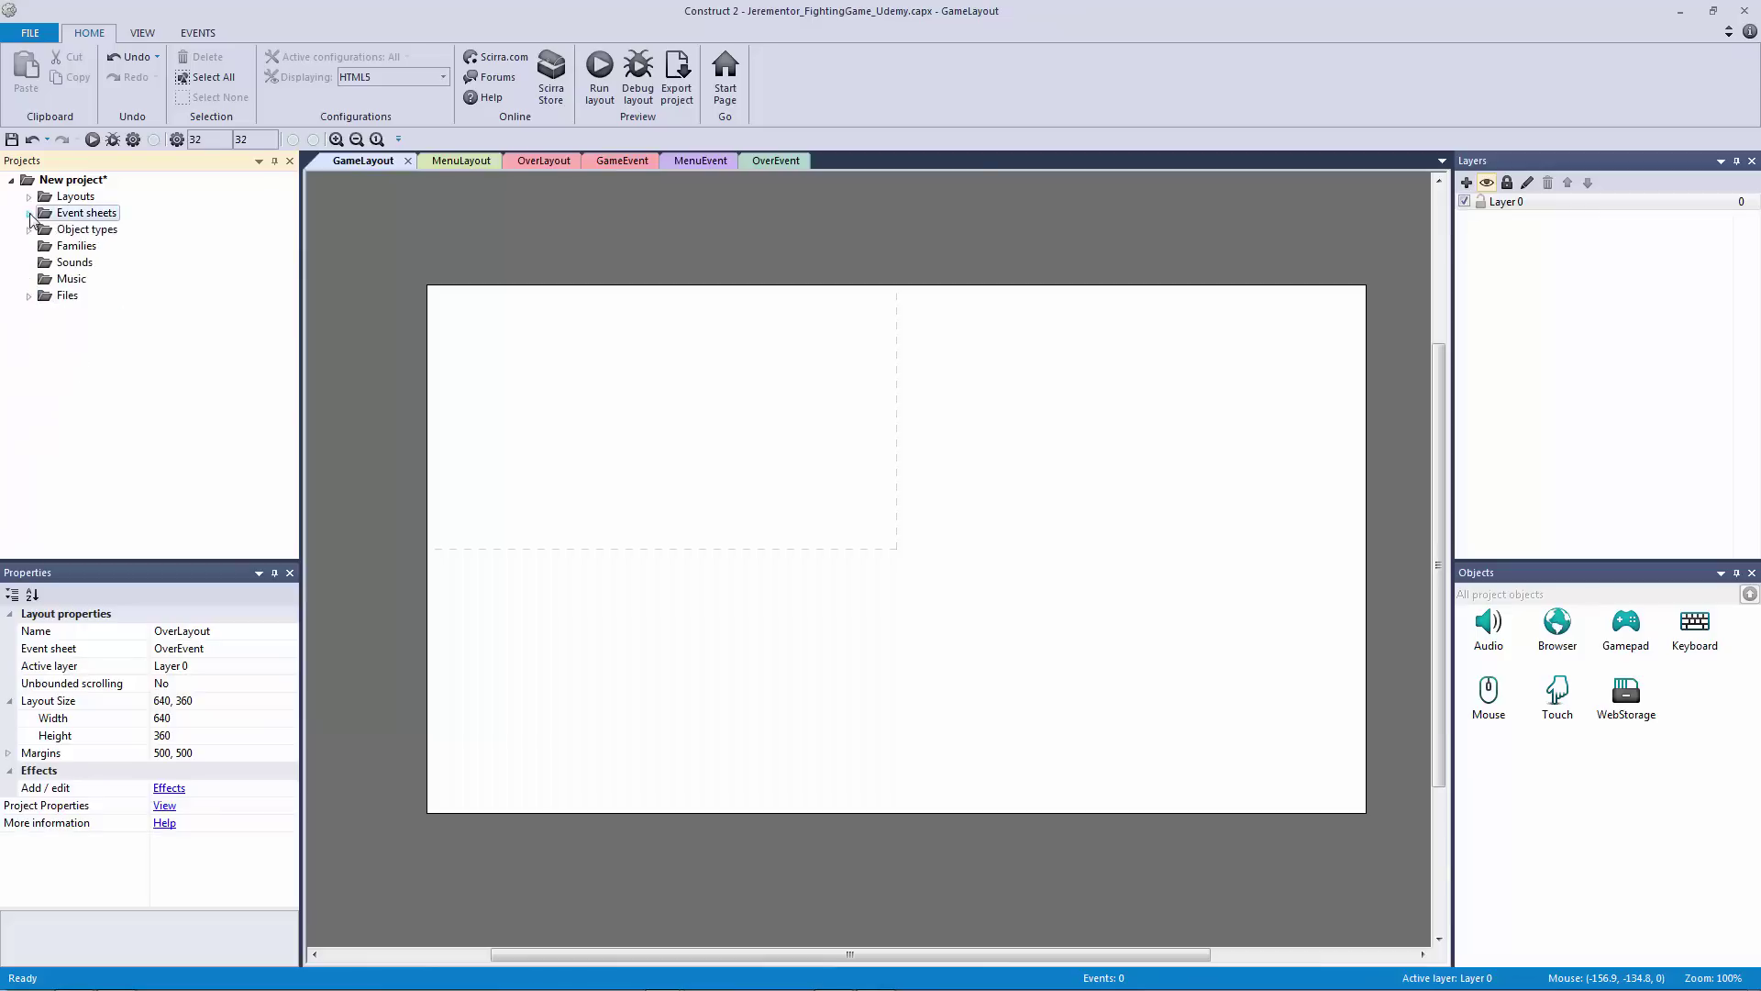
left_click(30, 231)
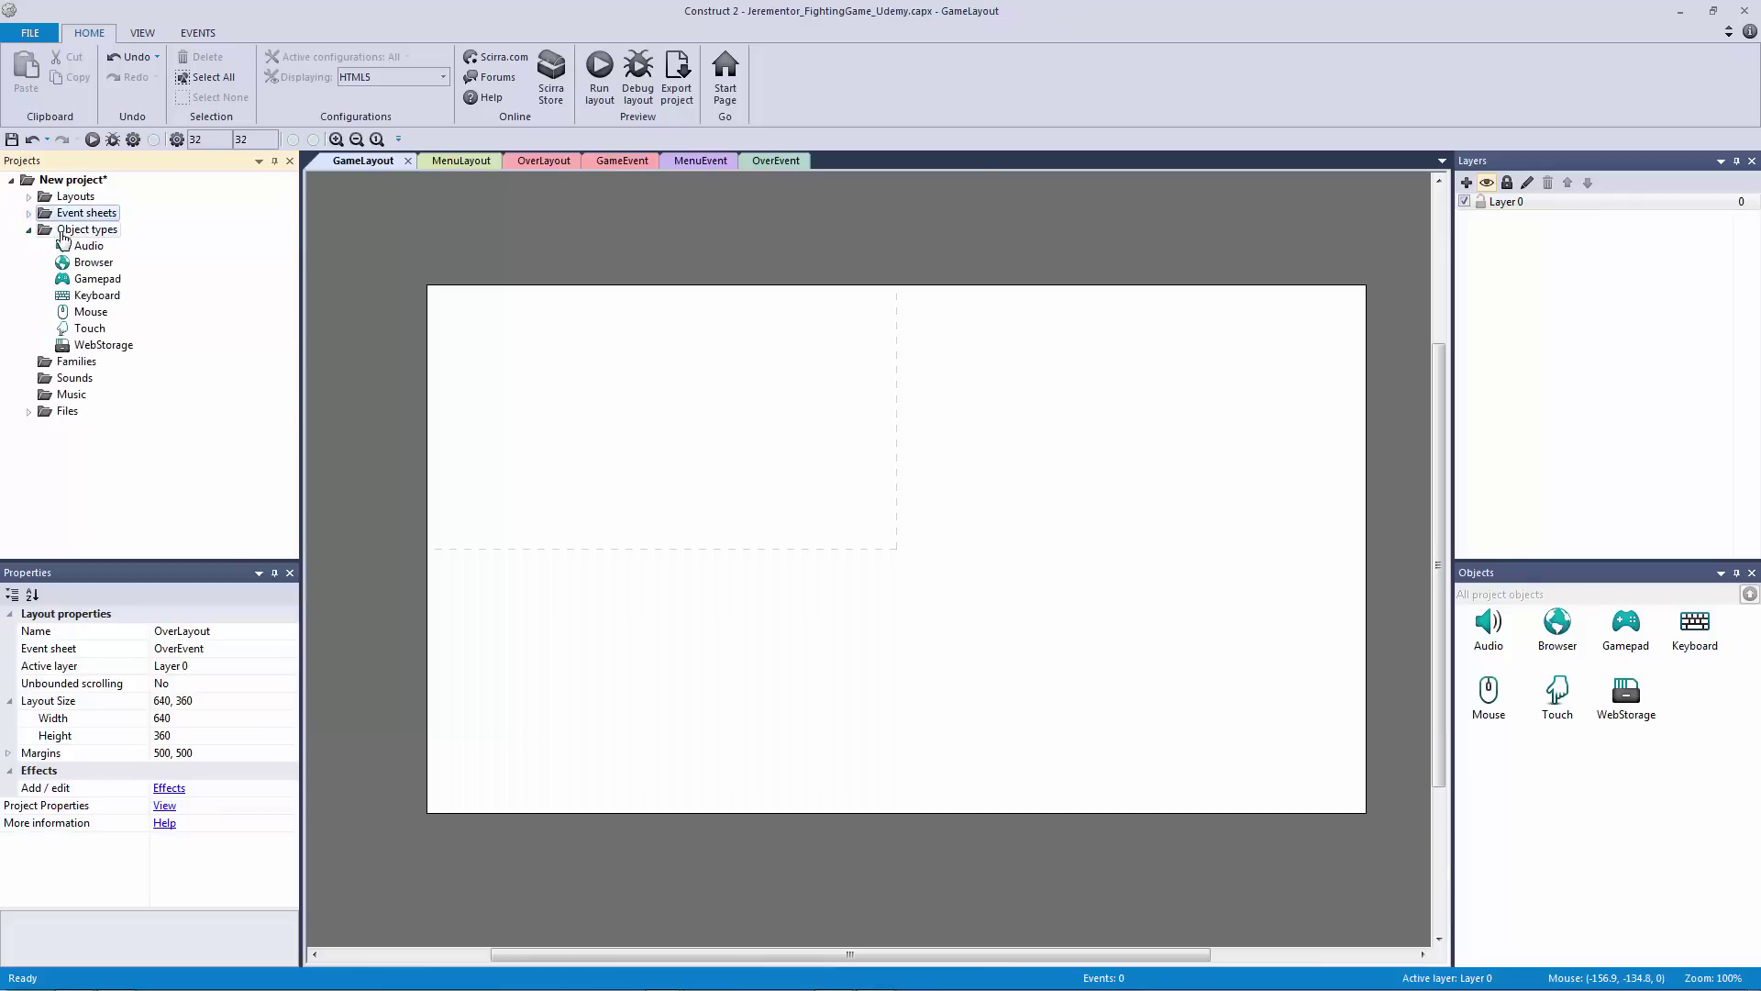
left_click(62, 233)
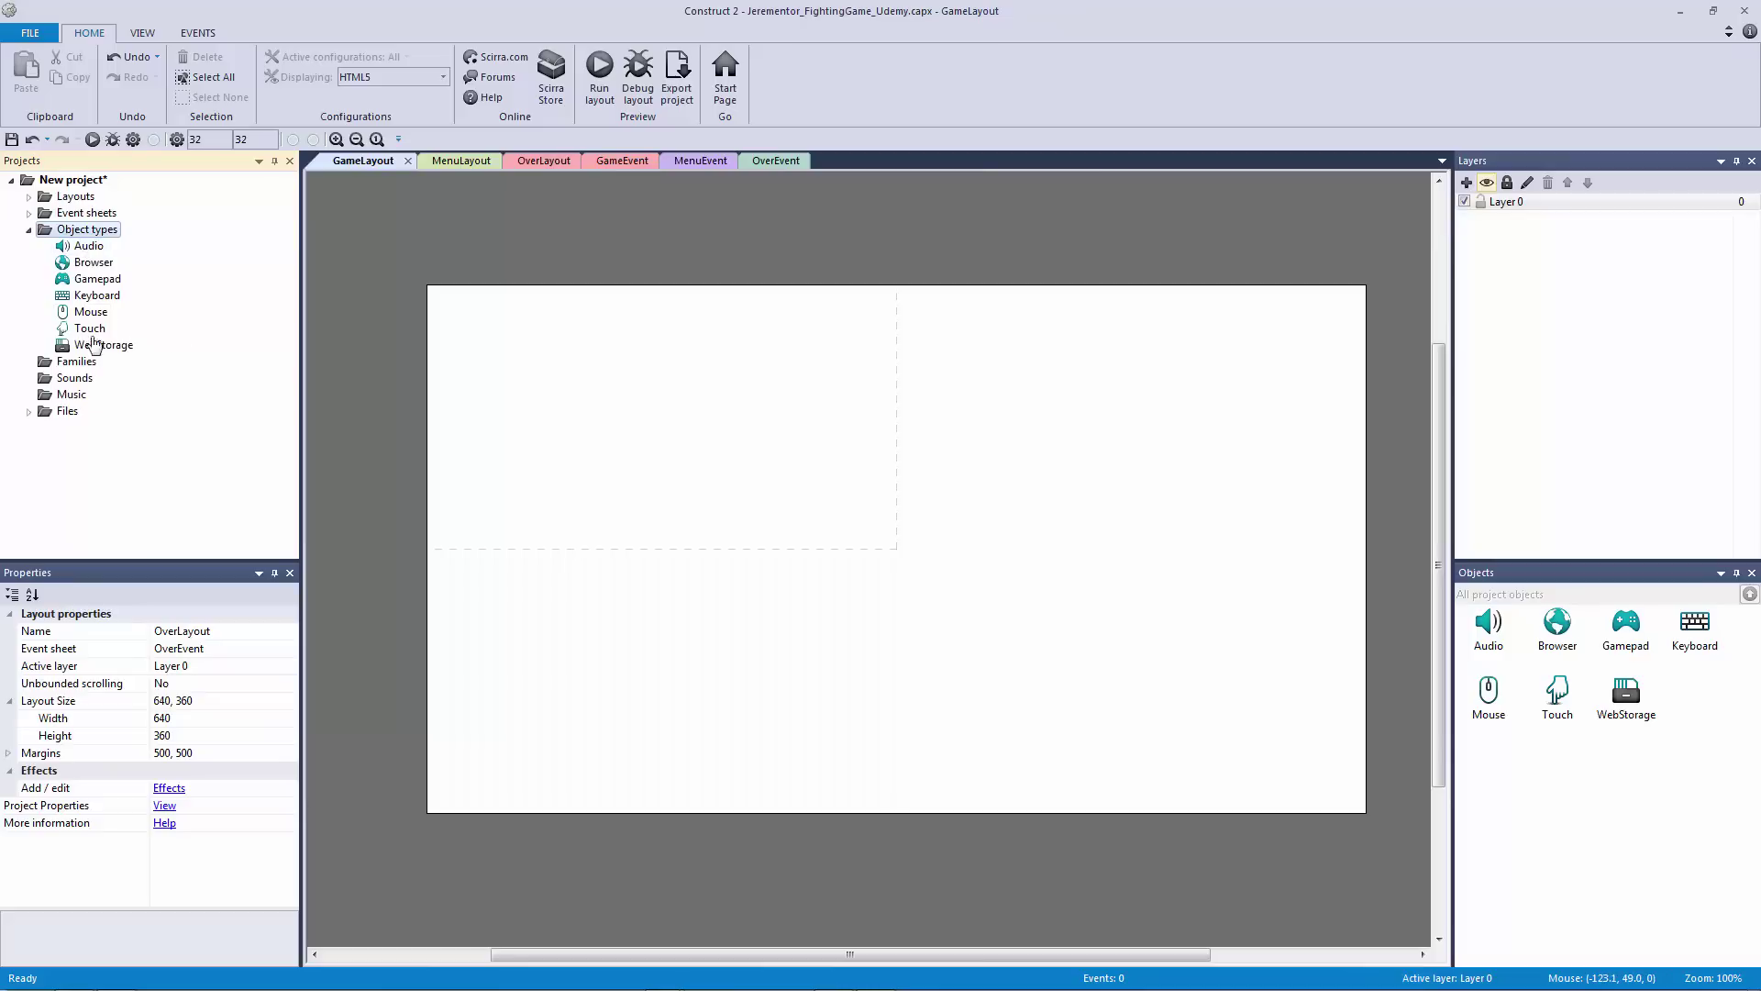
Step: View the properties of Audio, Browser, Gamepad, Keyboard, Touch and WebStorage in turn
left_click(73, 247)
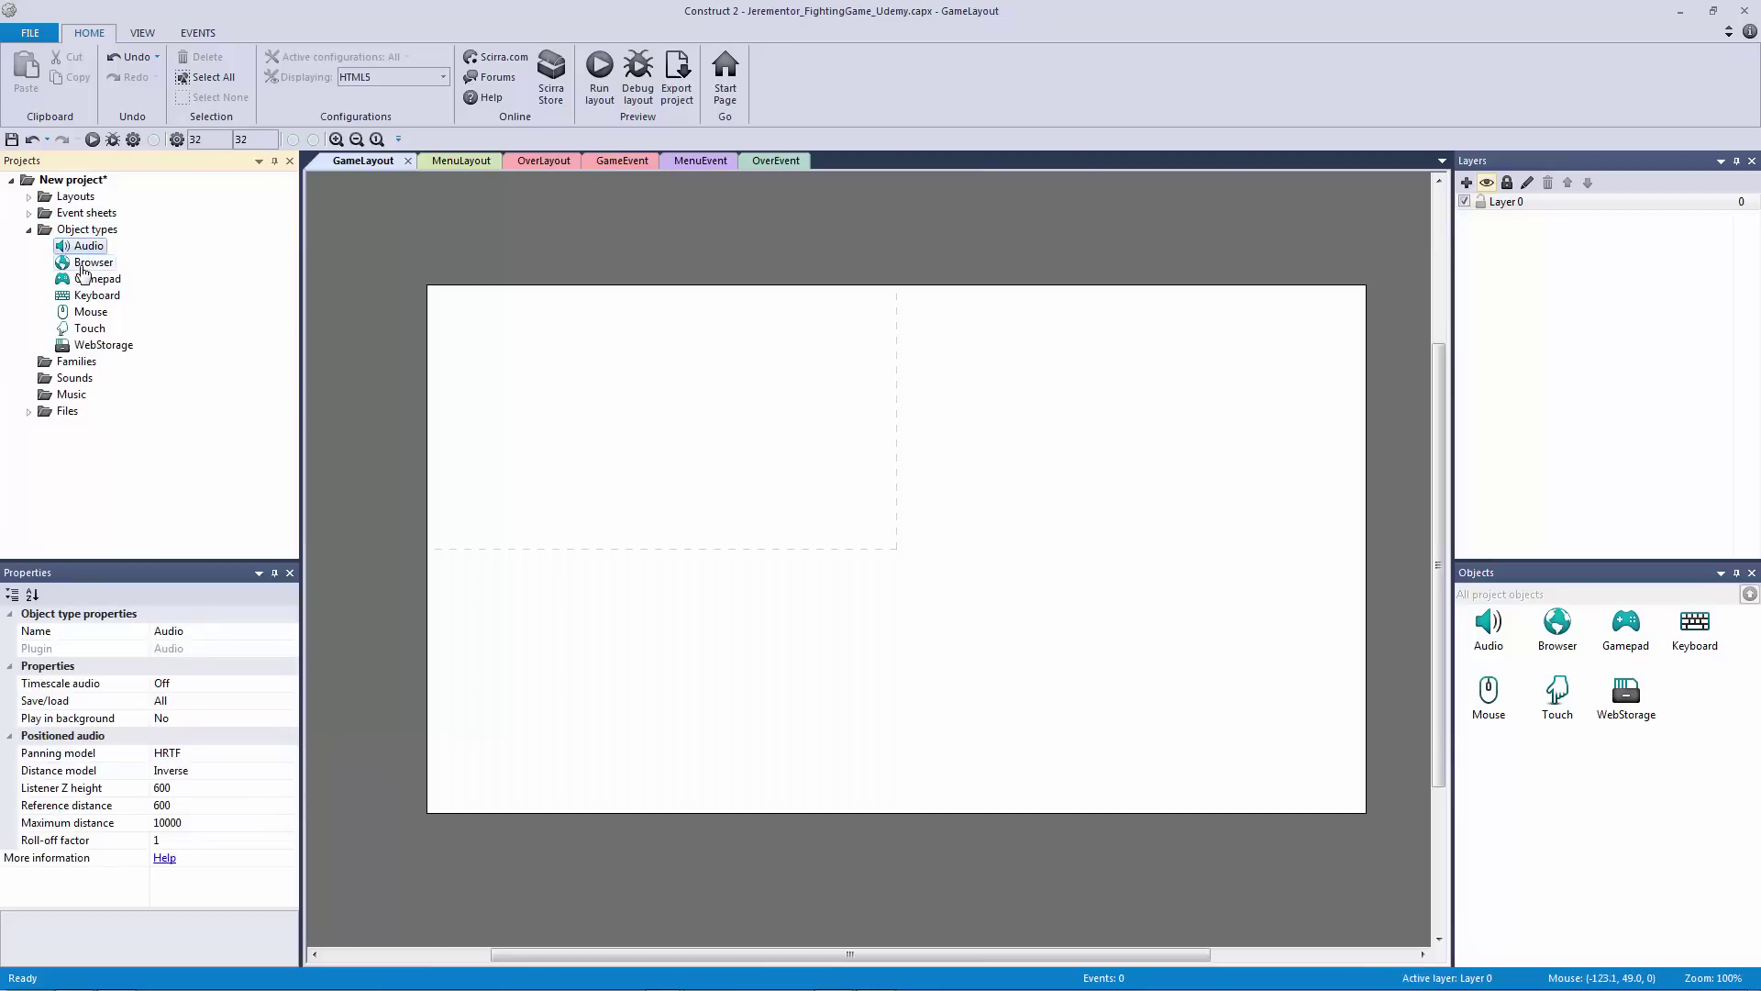
left_click(96, 265)
left_click(89, 246)
left_click(94, 264)
left_click(98, 280)
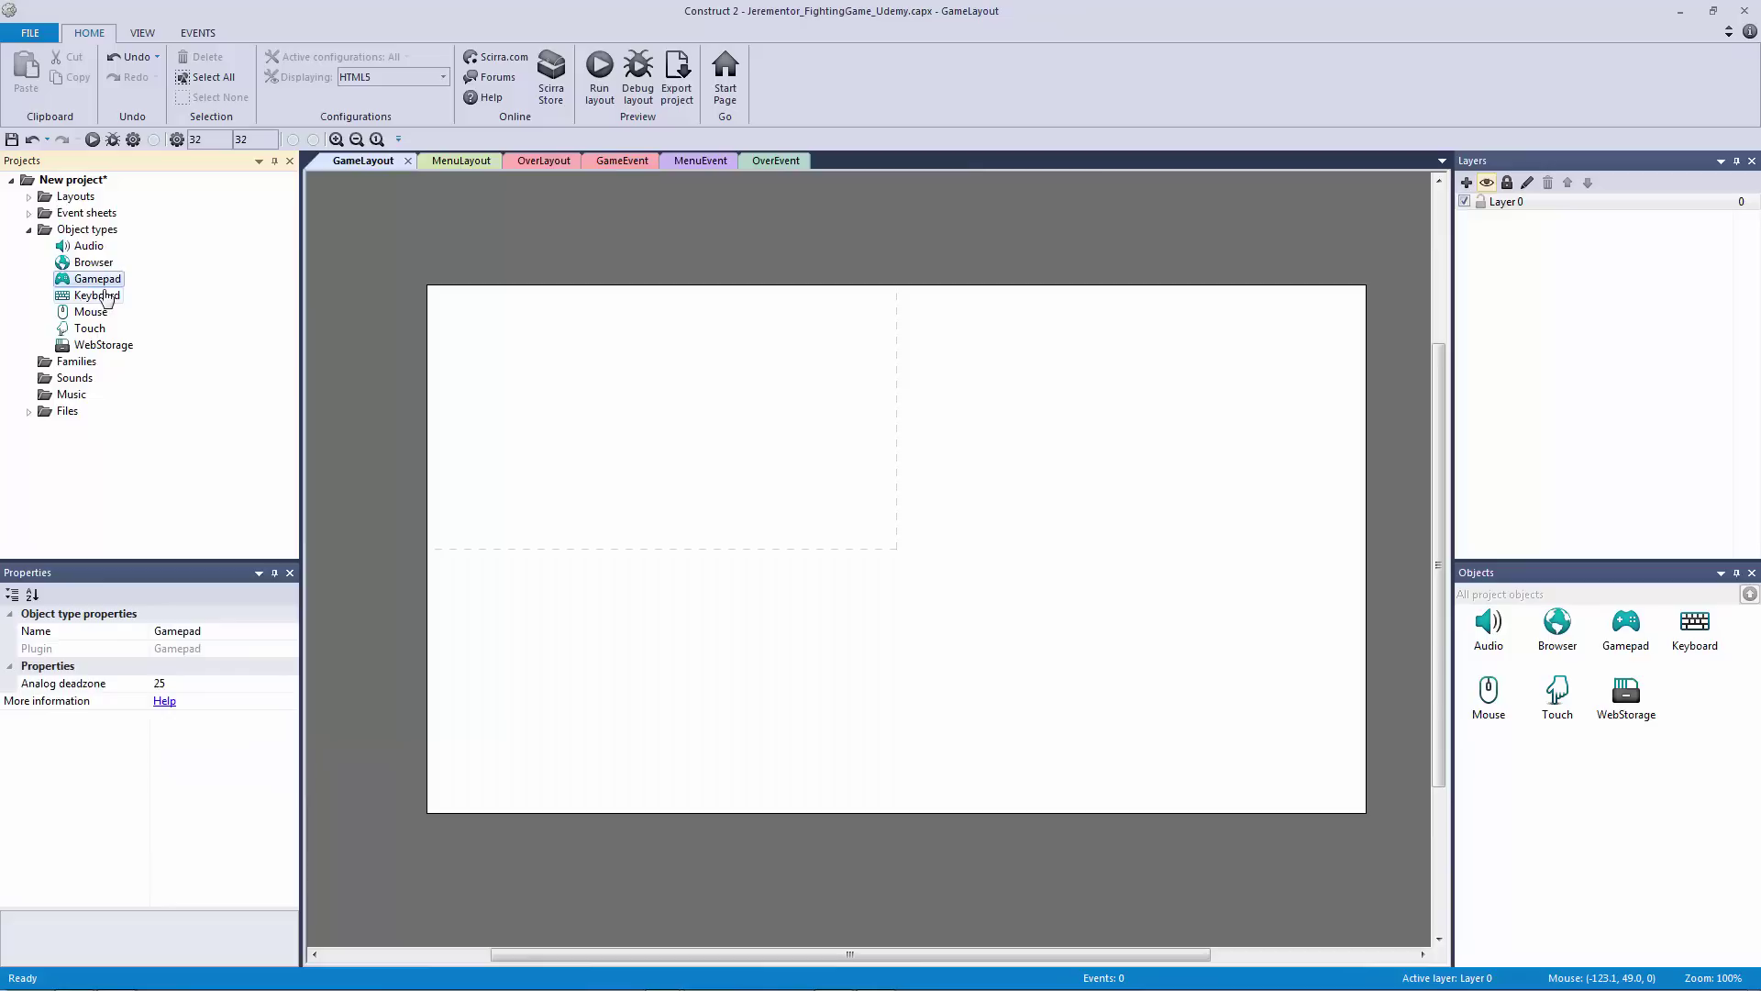
left_click(99, 296)
left_click(90, 328)
left_click(103, 345)
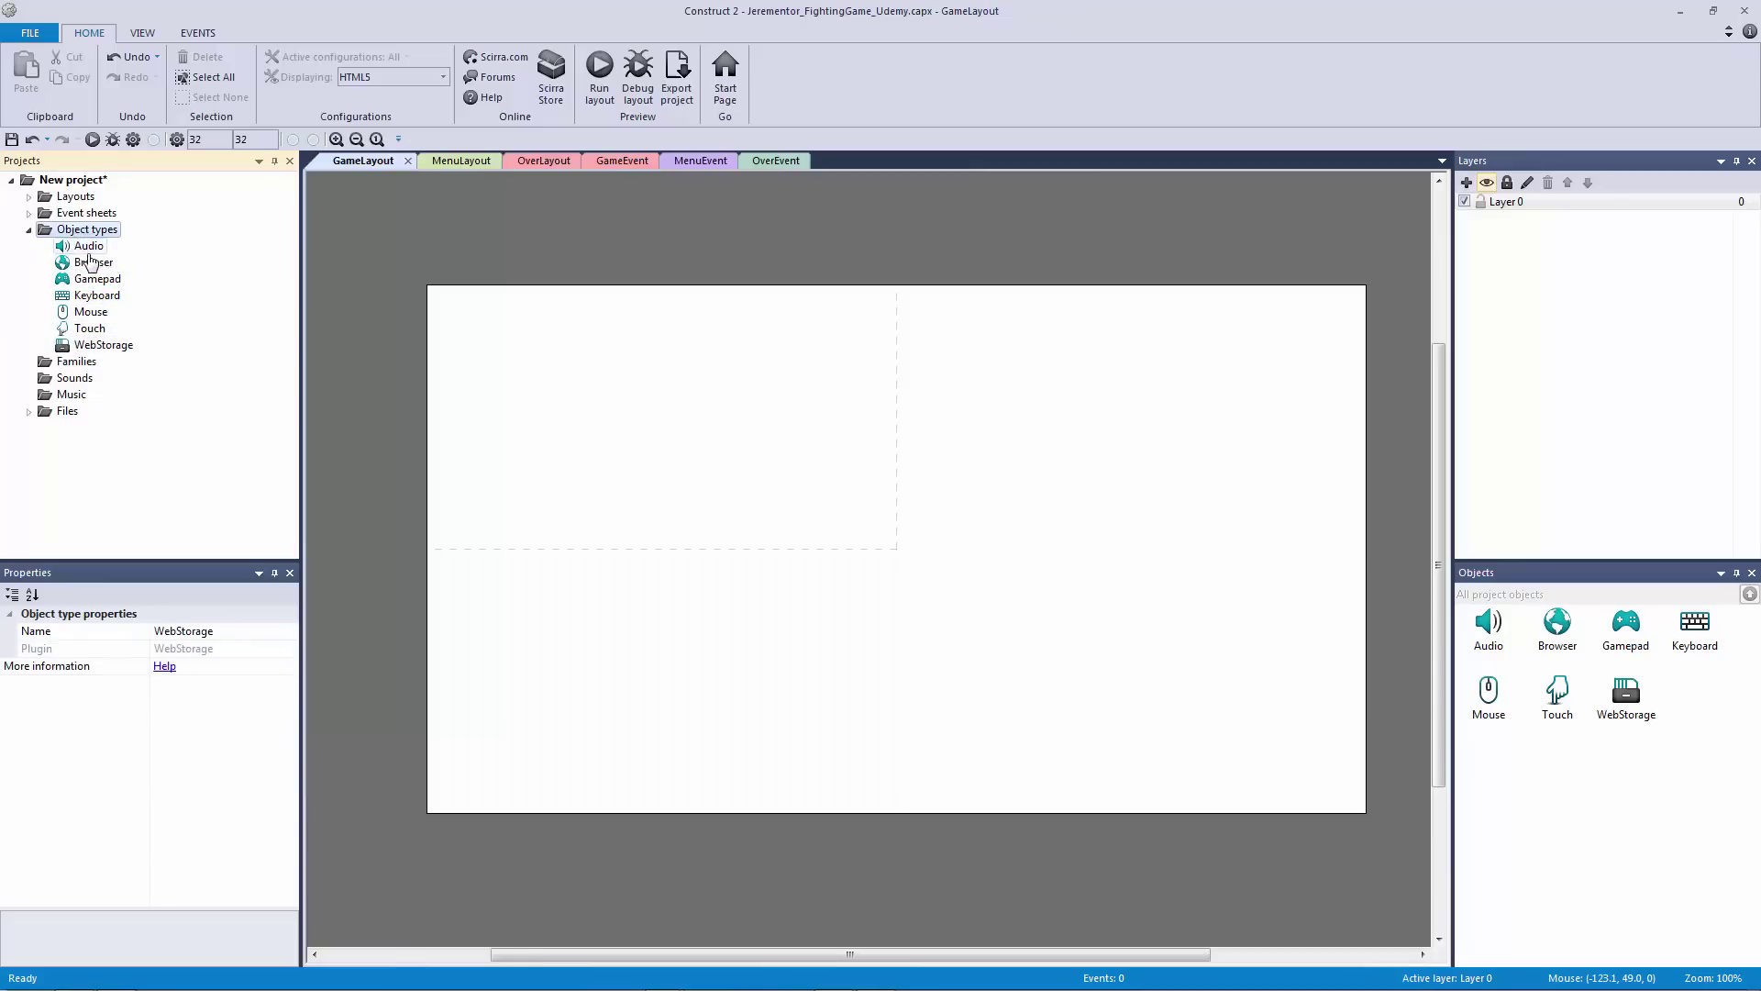
Step: Add a 'Plugins' subfolder under Object types
right_click(84, 233)
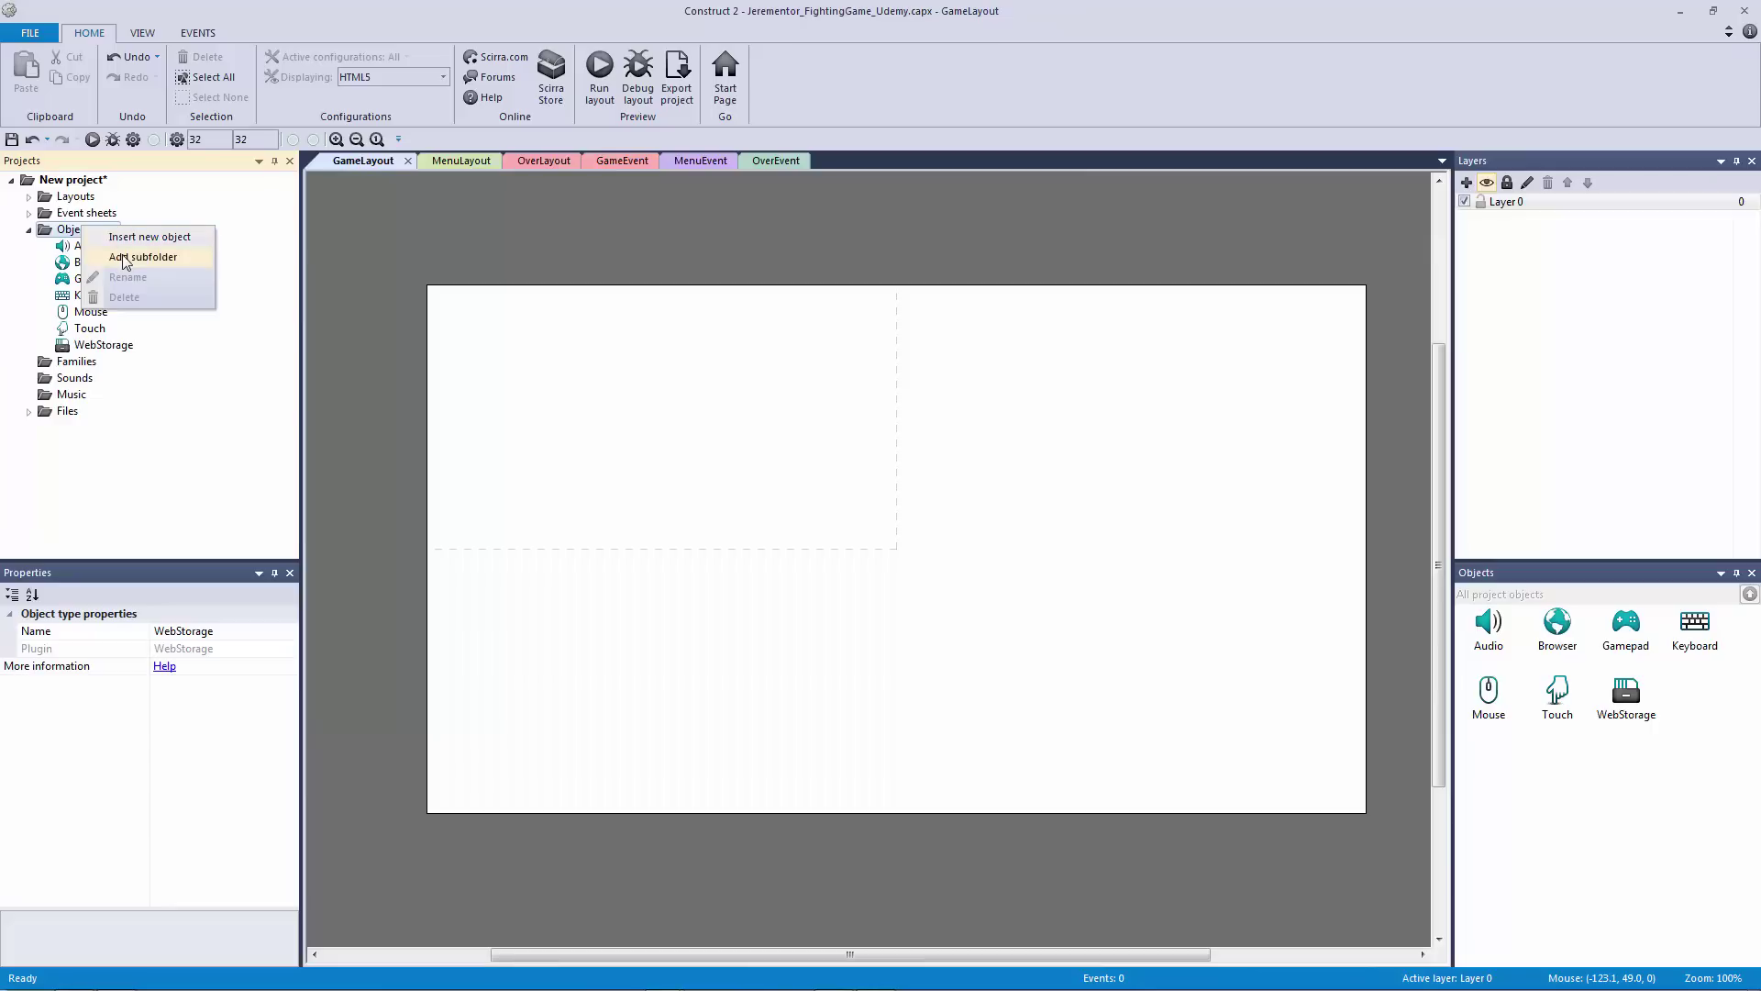
left_click(126, 259)
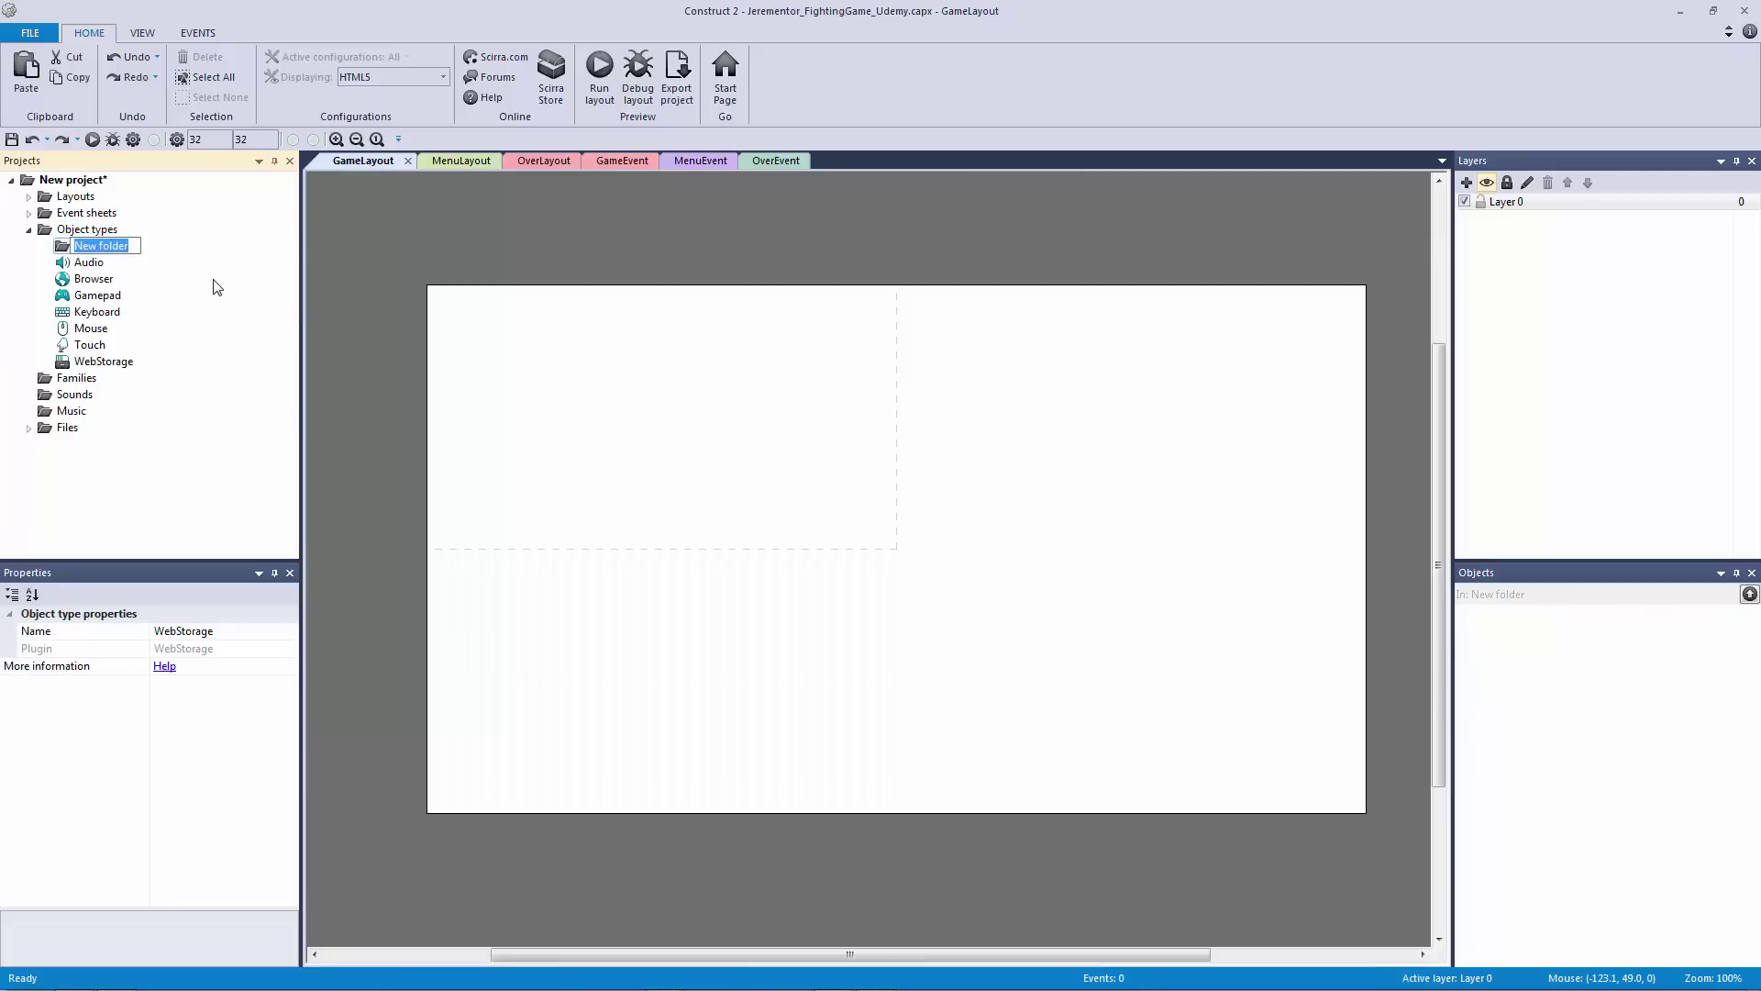
type("Plugins")
key("Return")
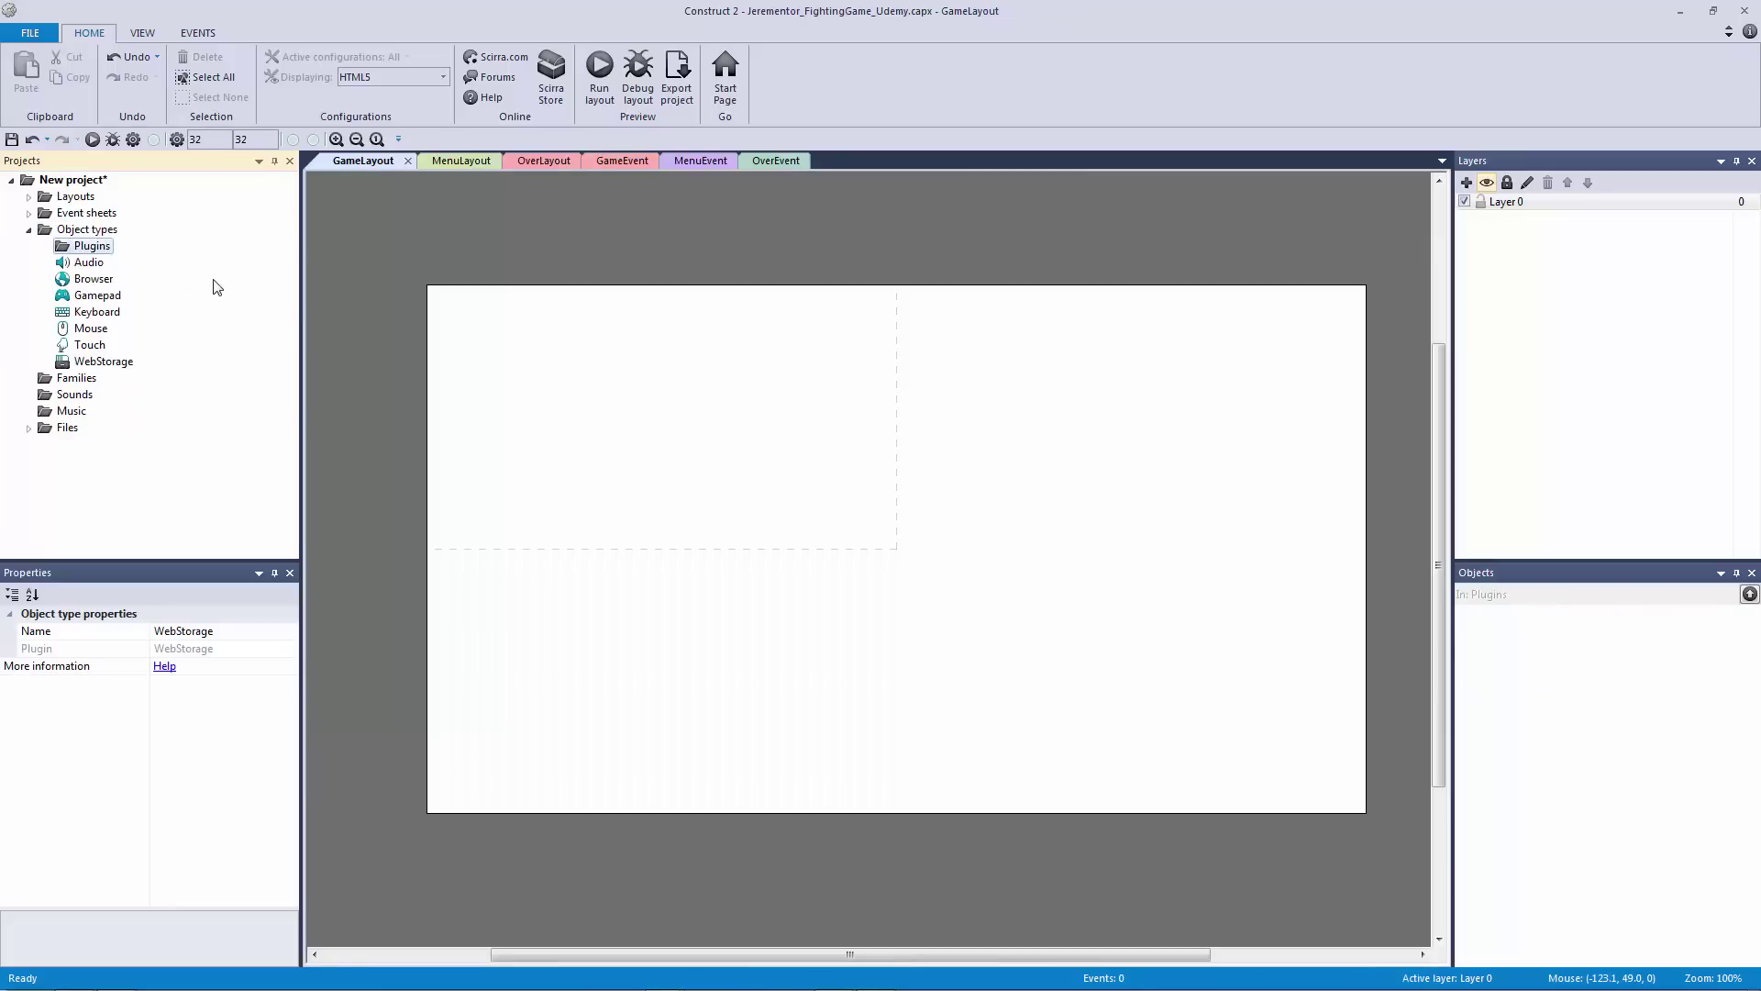
Step: Move all seven plugin objects into Plugins, confirm its contents, then collapse it
left_click_drag(92, 261, 91, 246)
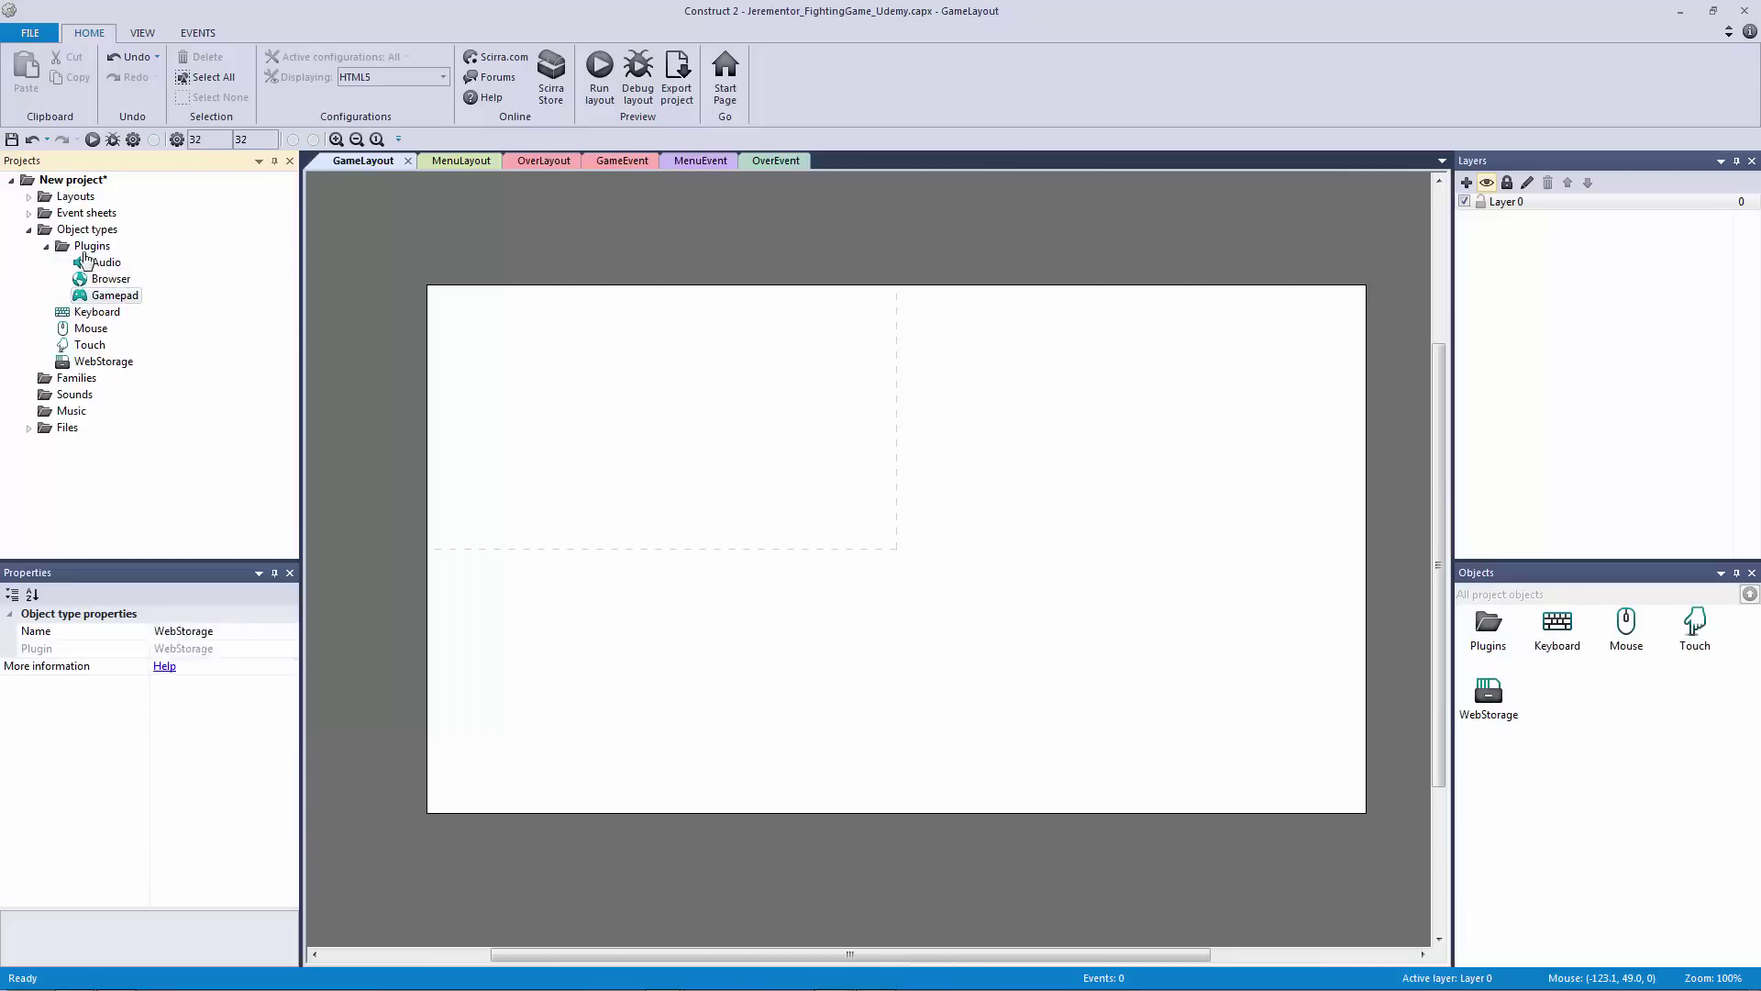
left_click_drag(92, 312, 92, 246)
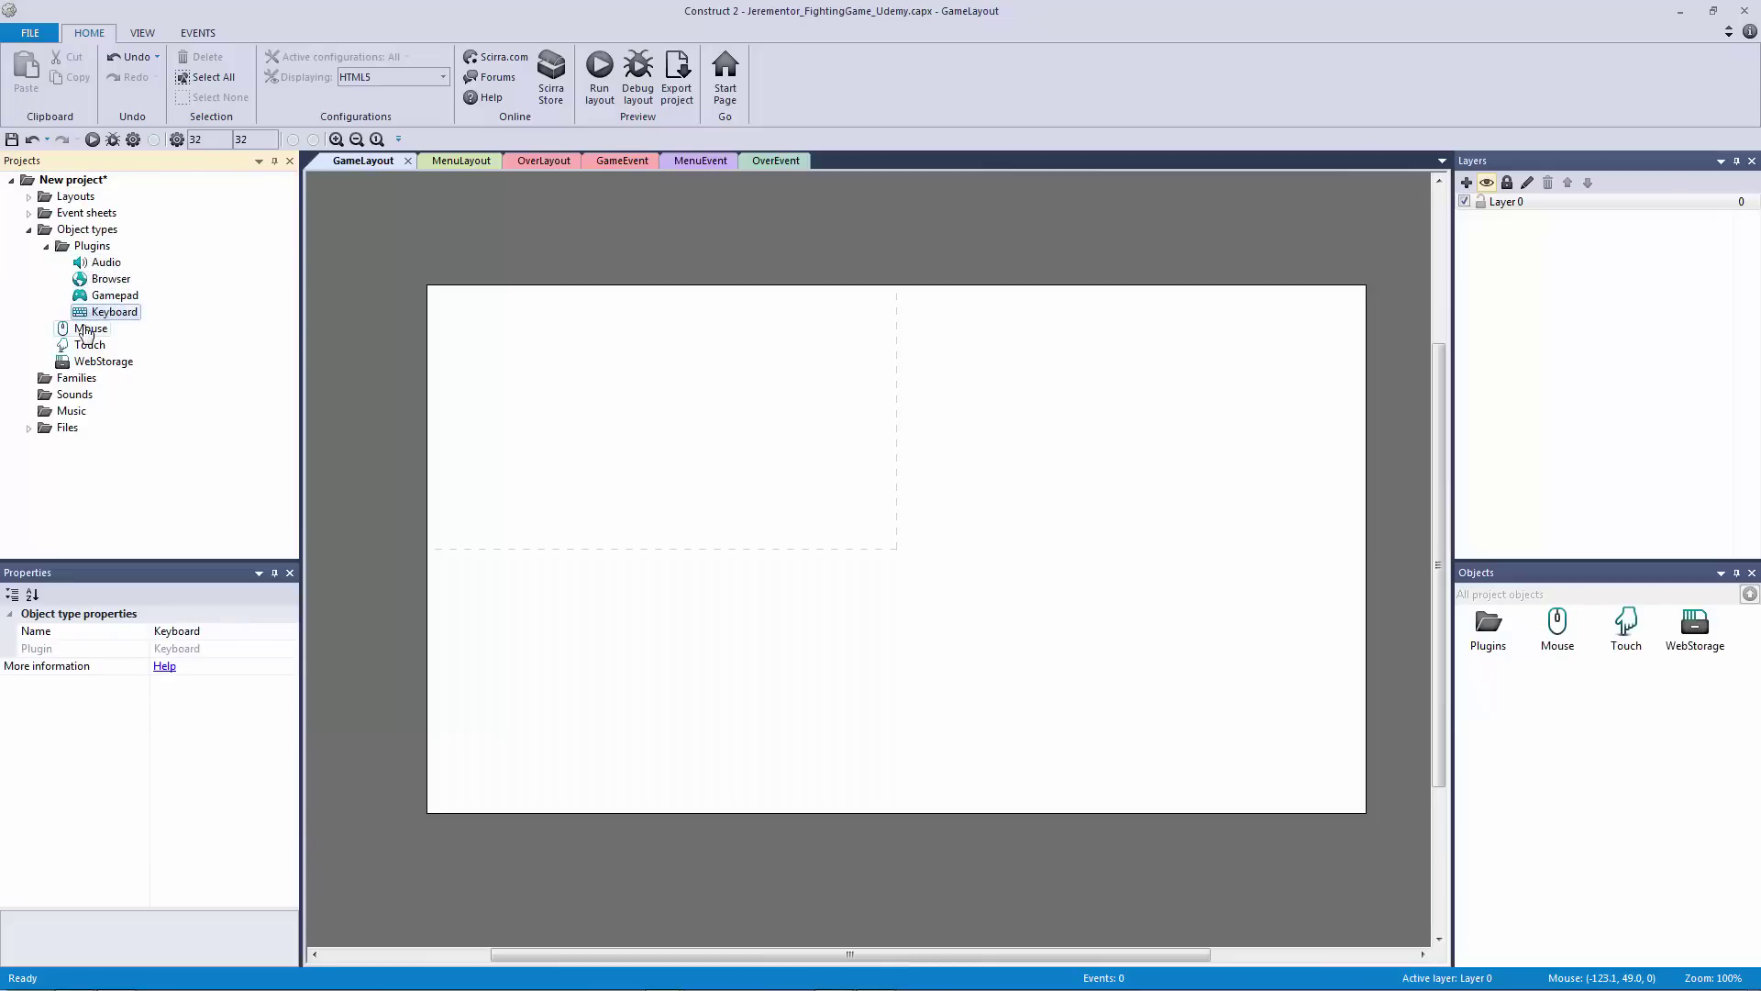
left_click_drag(91, 329, 92, 245)
left_click_drag(101, 361, 76, 250)
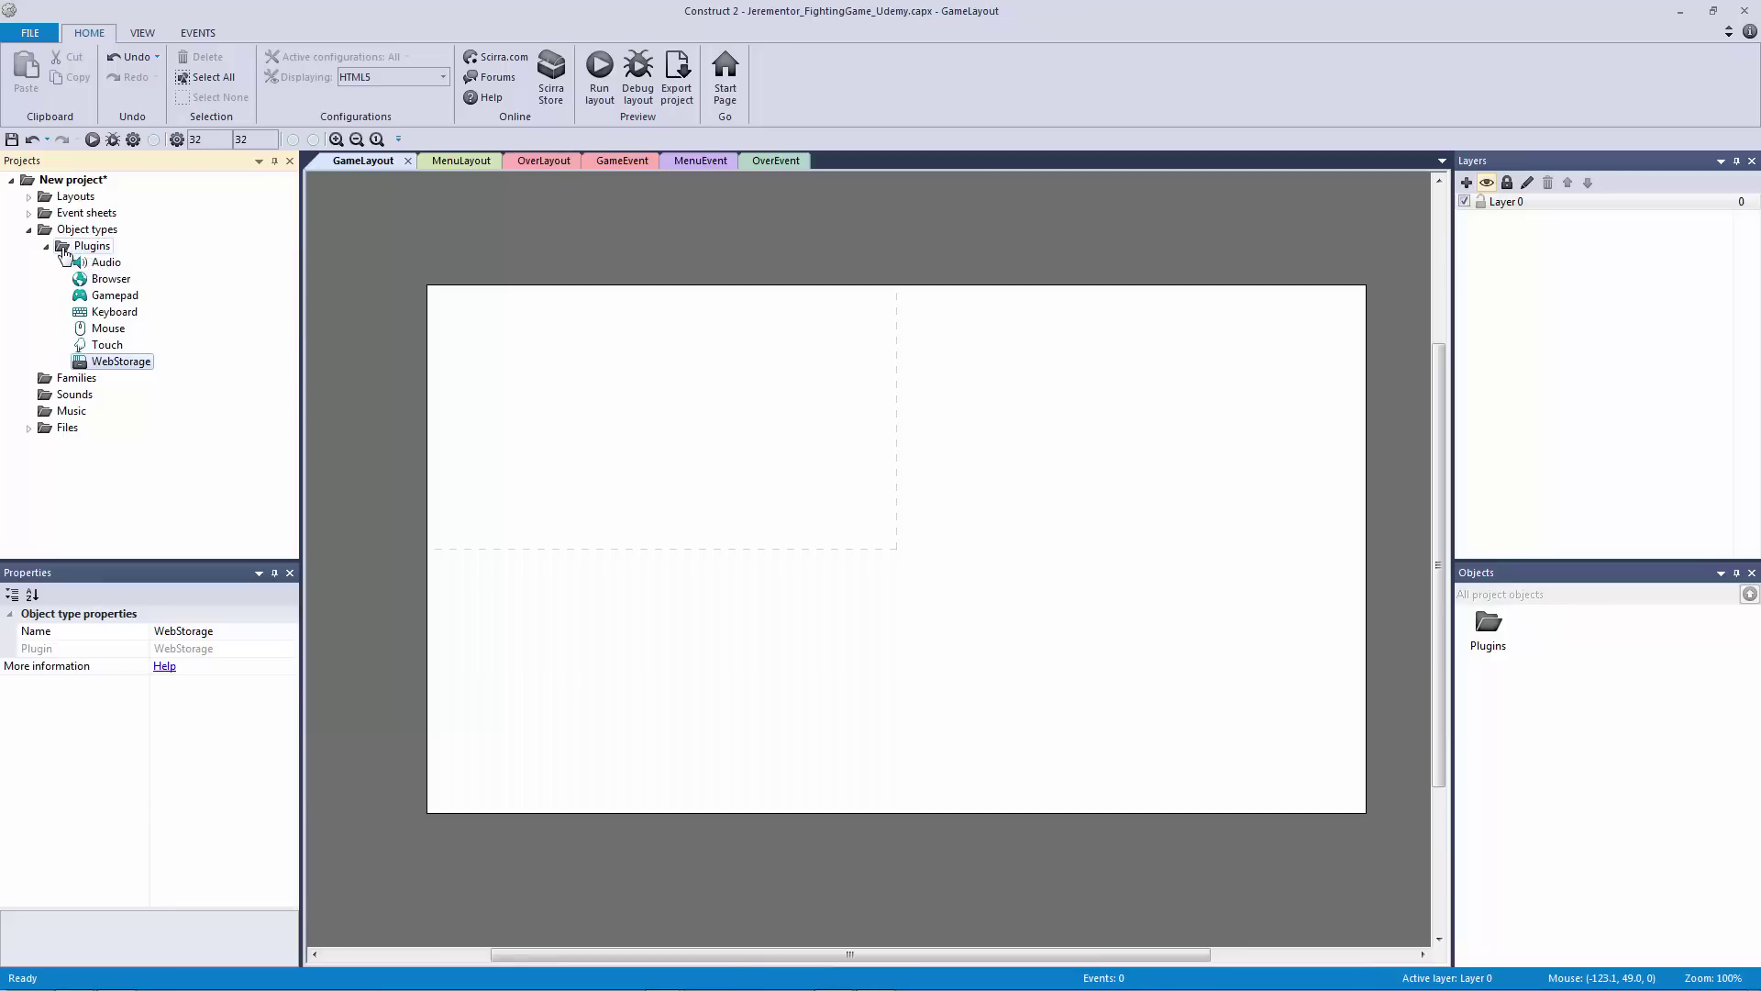
left_click(48, 247)
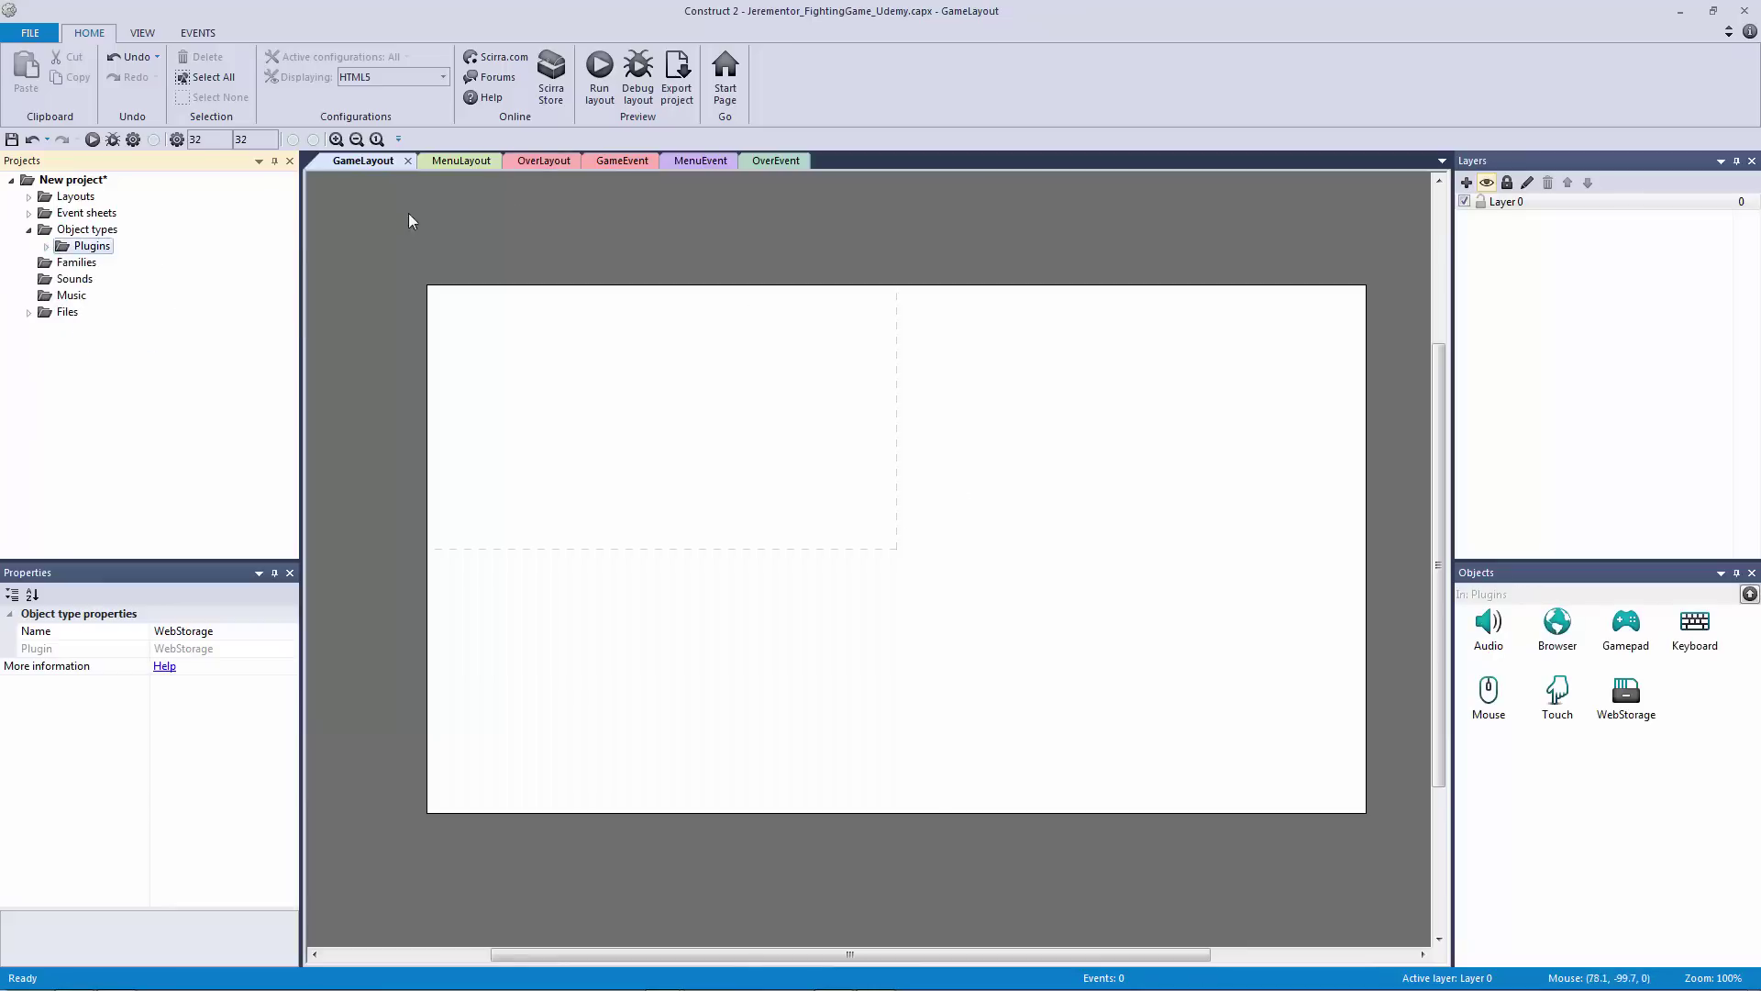
left_click(47, 247)
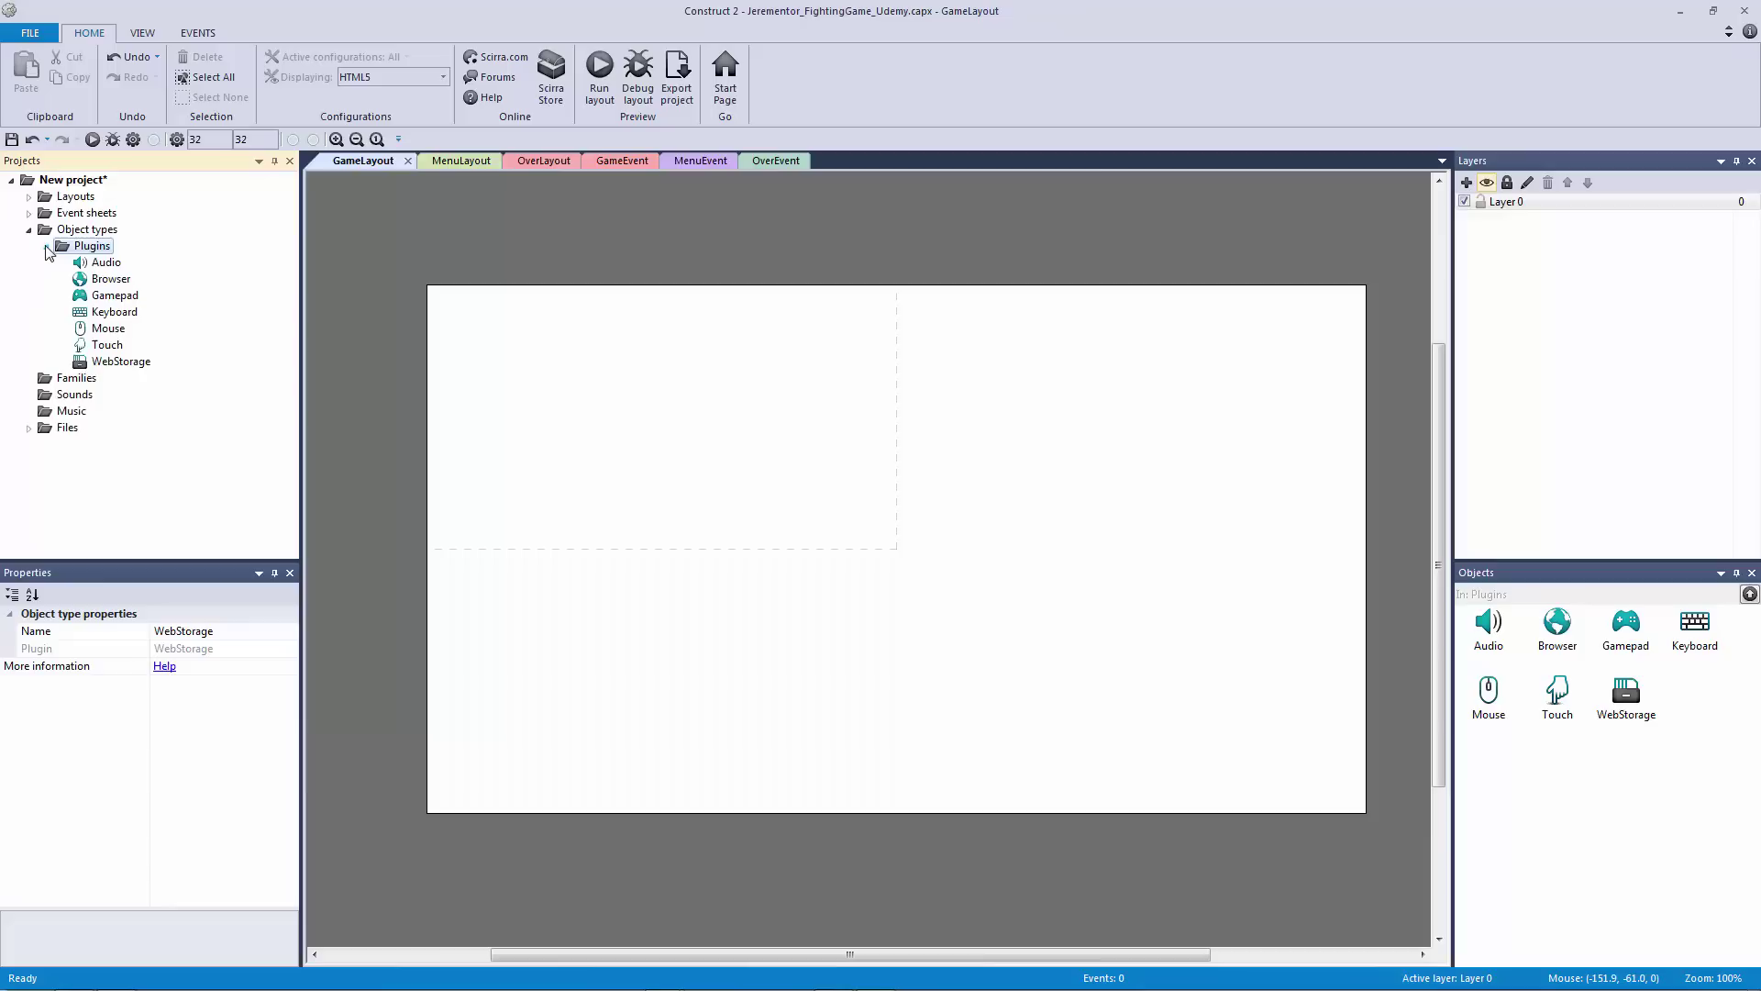
left_click(49, 247)
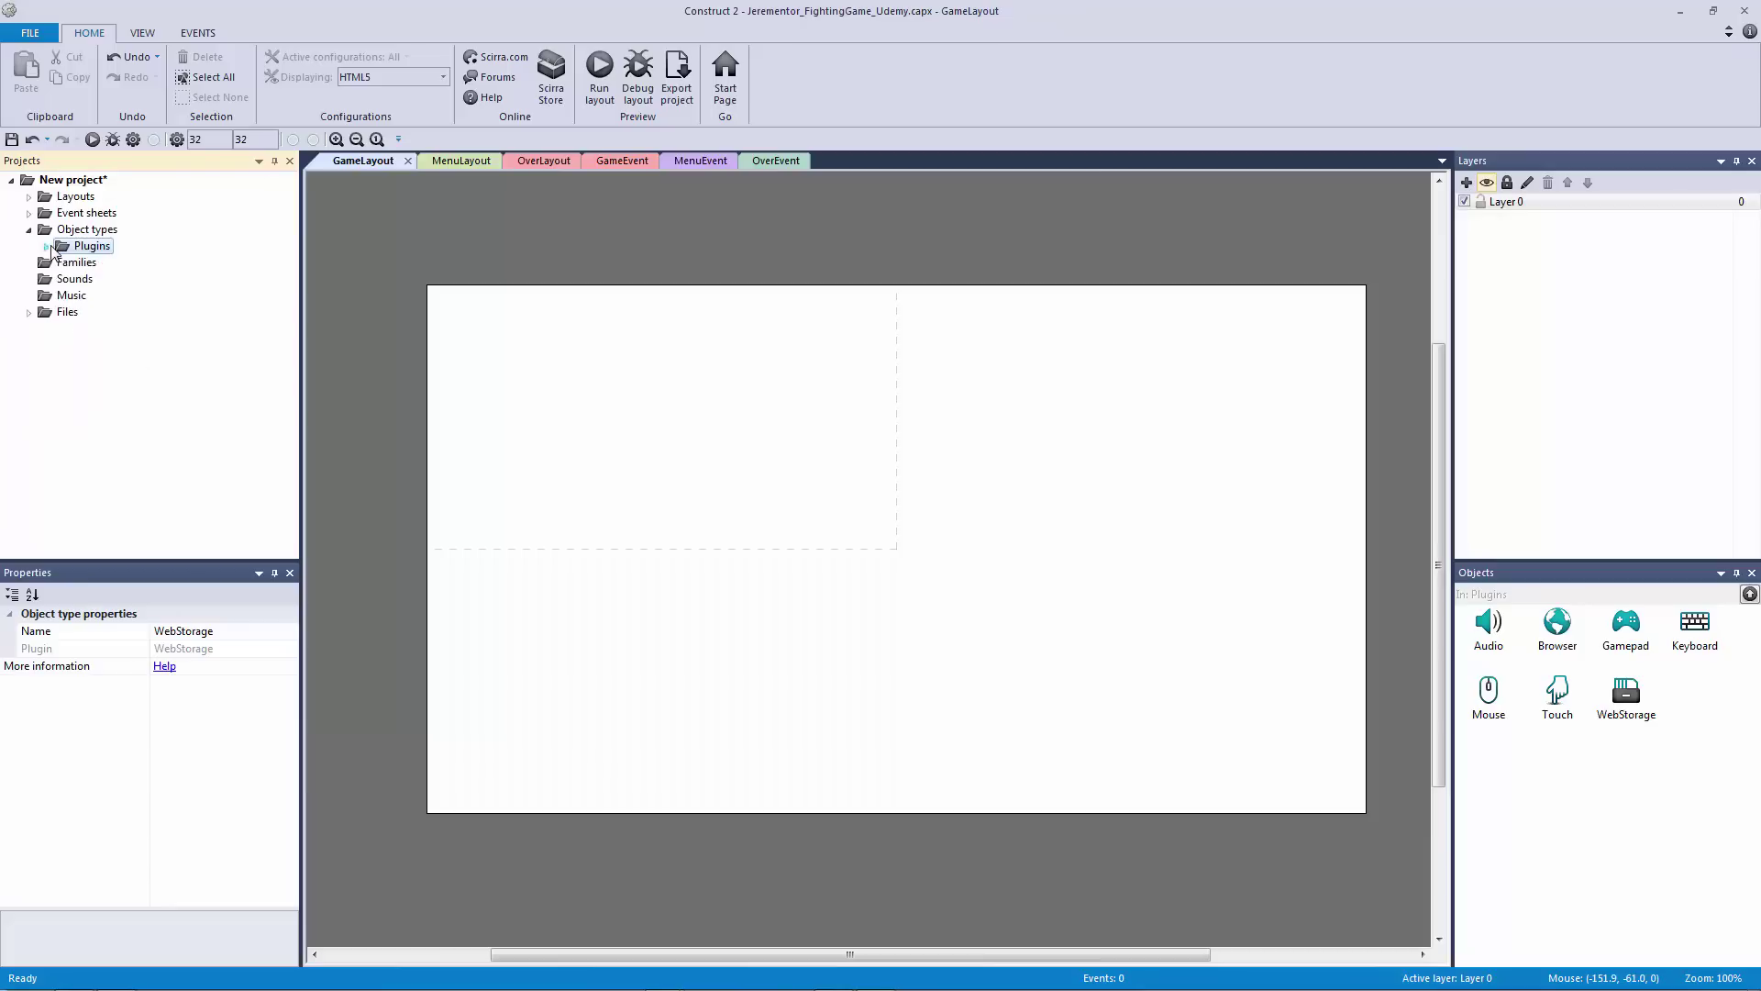
left_click(84, 235)
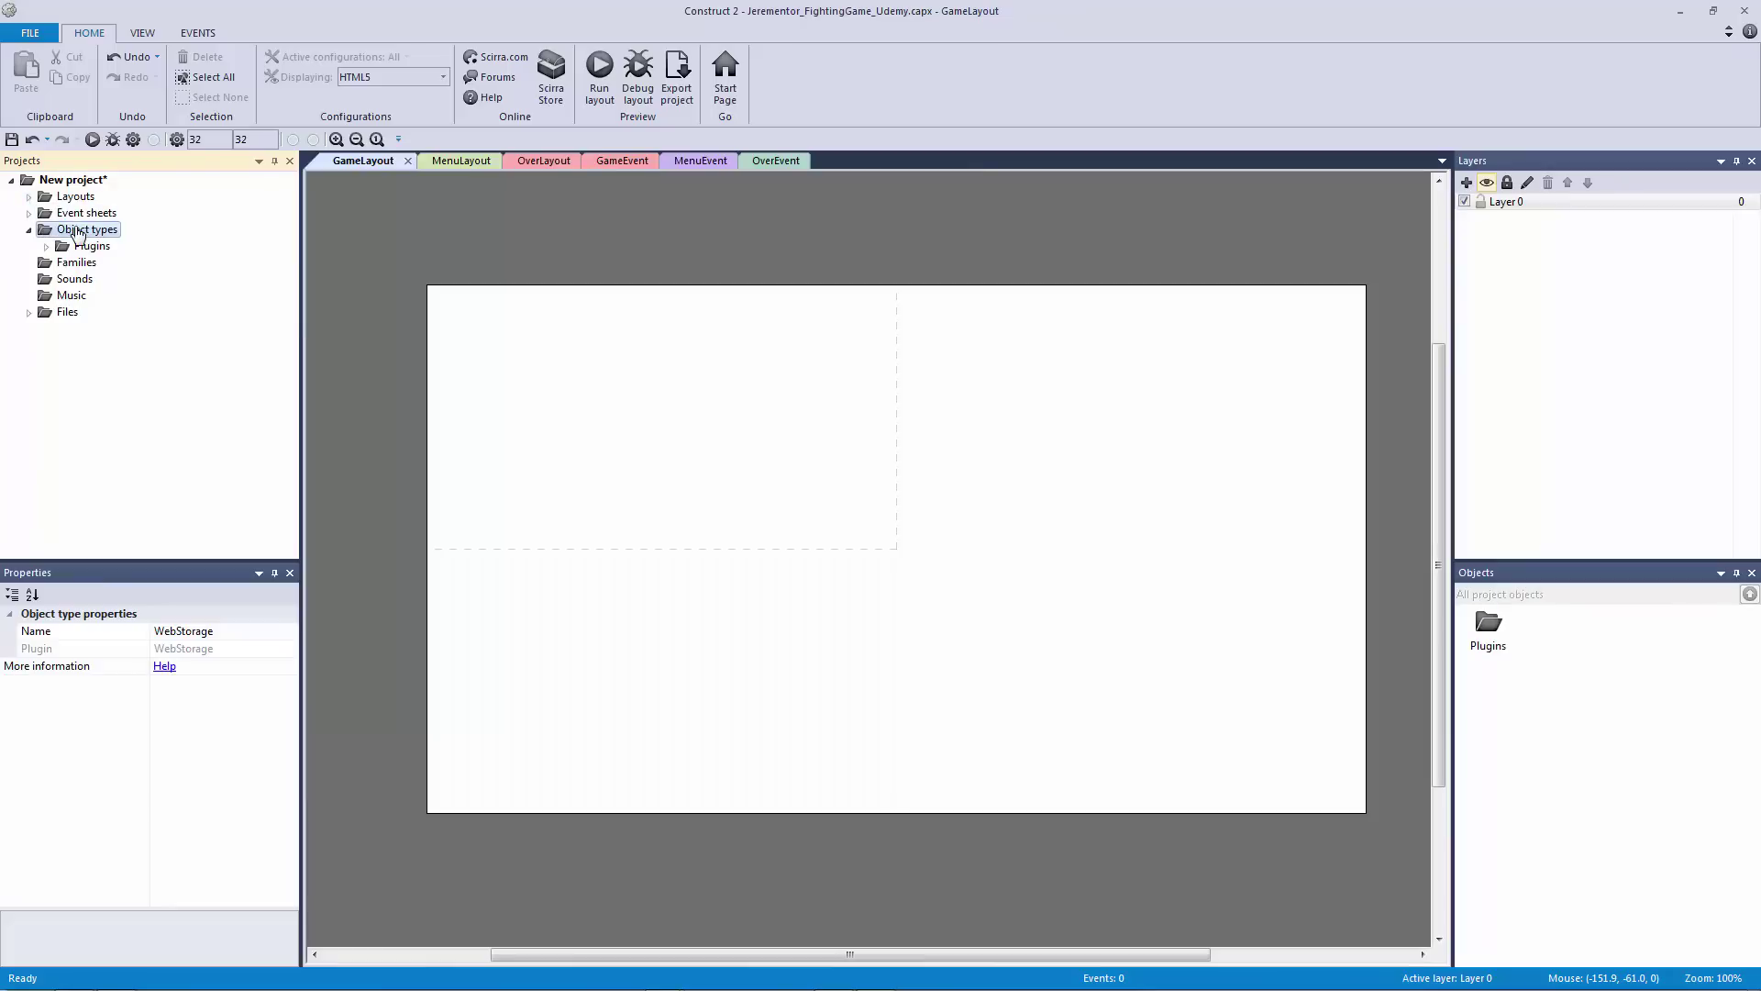
Step: Add 'Backgrounds' and 'Entities' subfolders under Object types
right_click(78, 232)
left_click(129, 257)
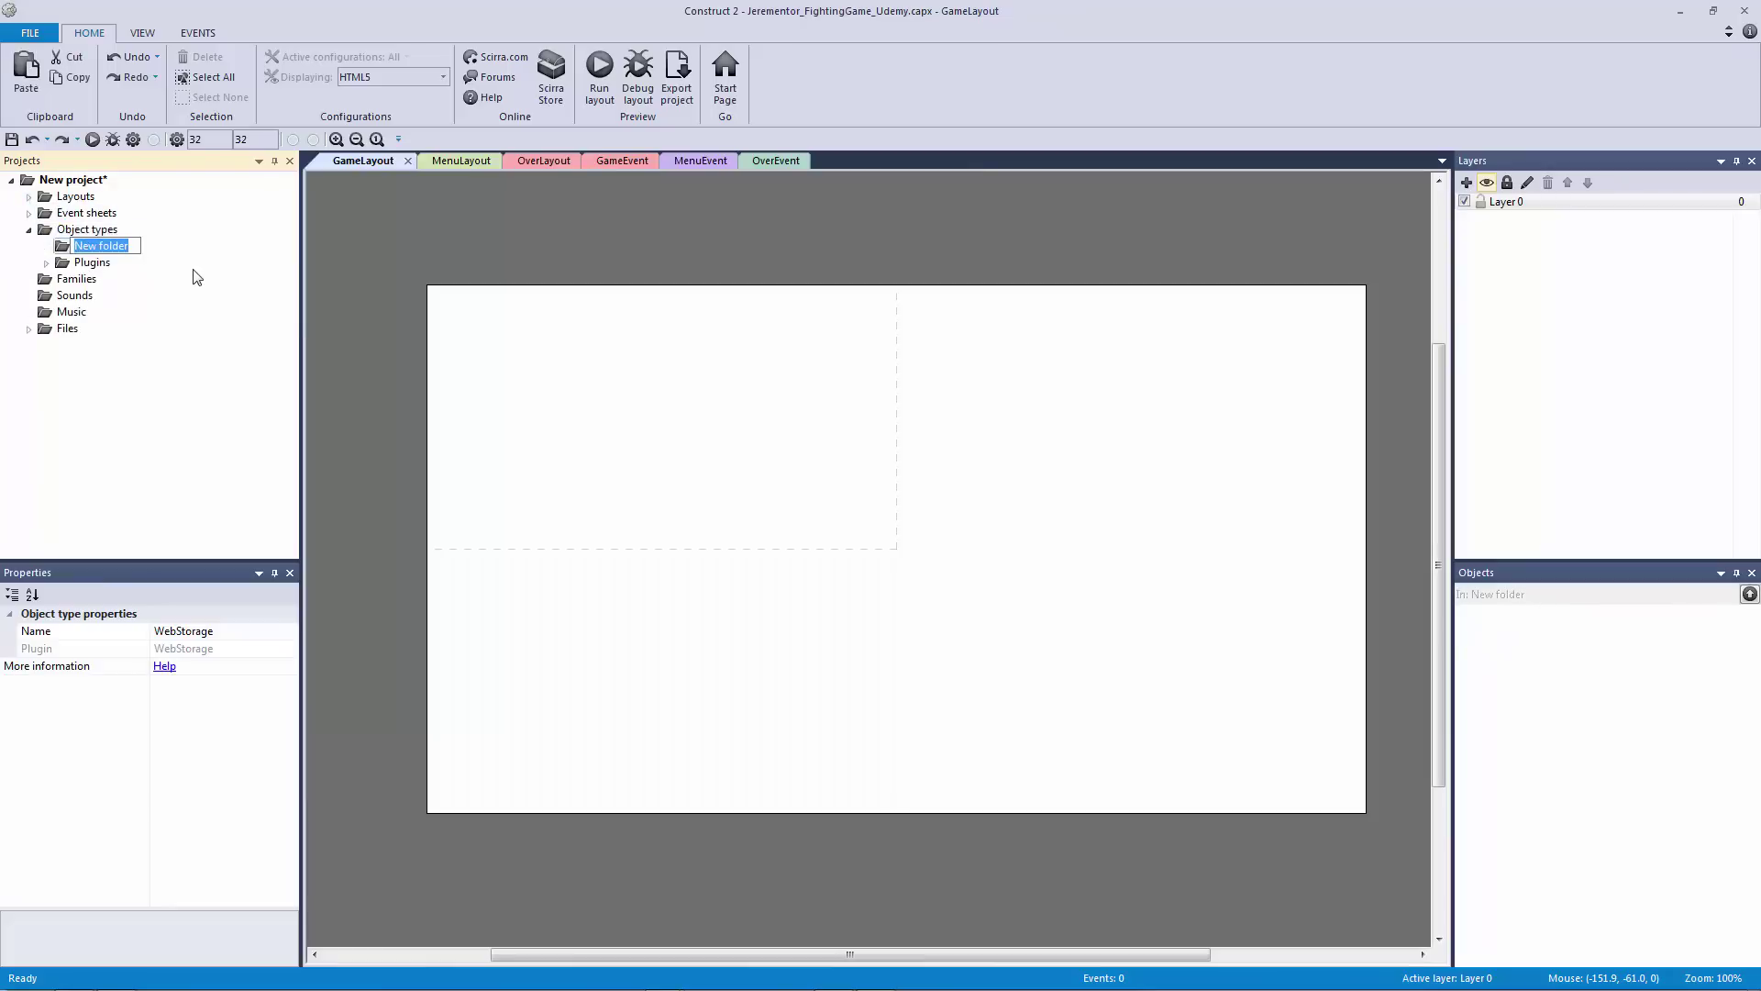
type("Backgrounds")
key("Return")
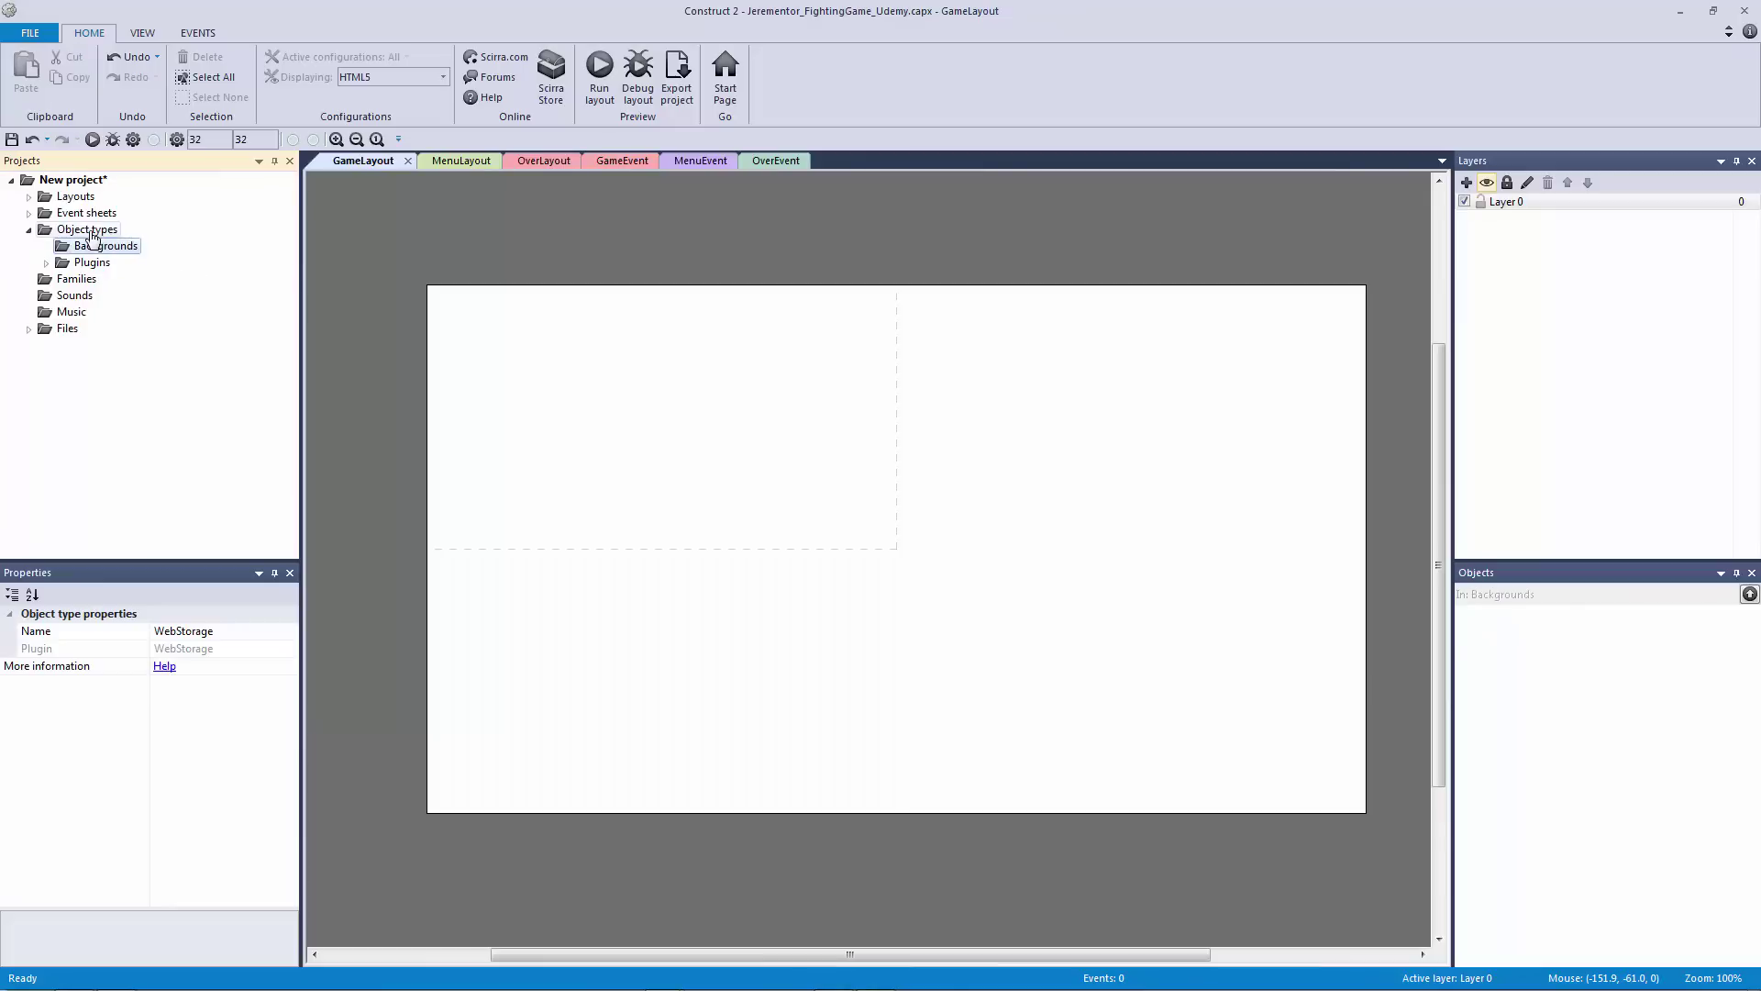
right_click(92, 235)
left_click(162, 259)
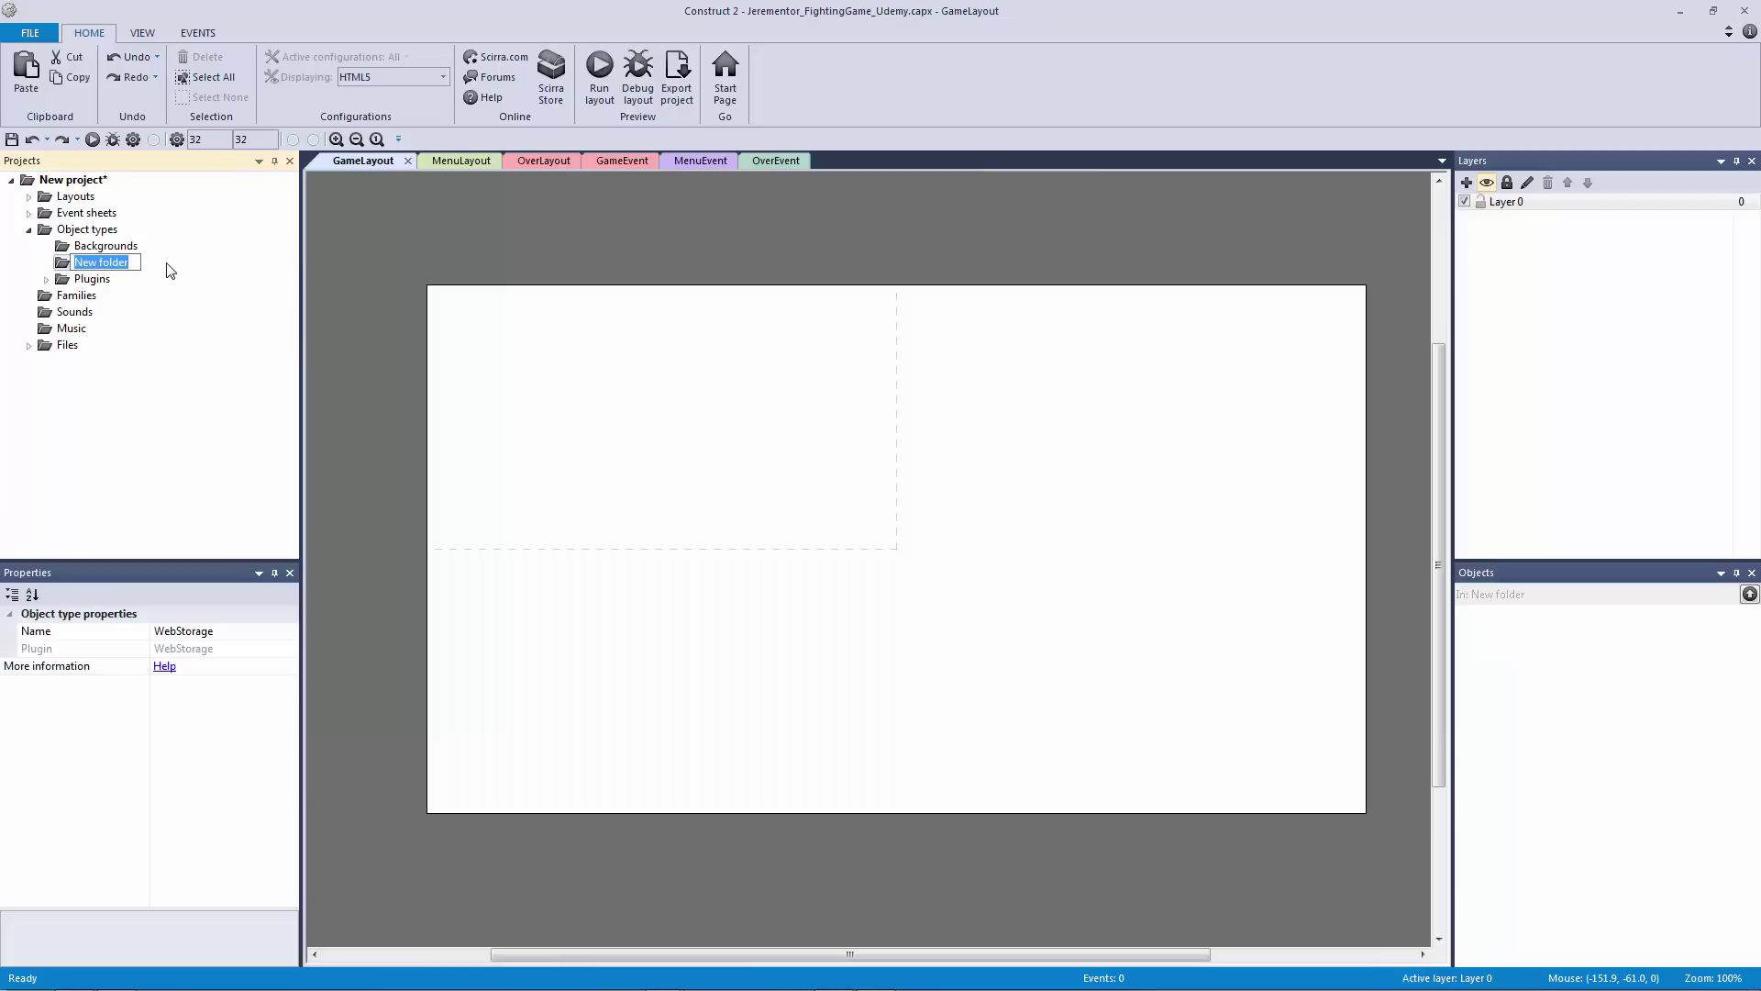
type("Entities")
key("Return")
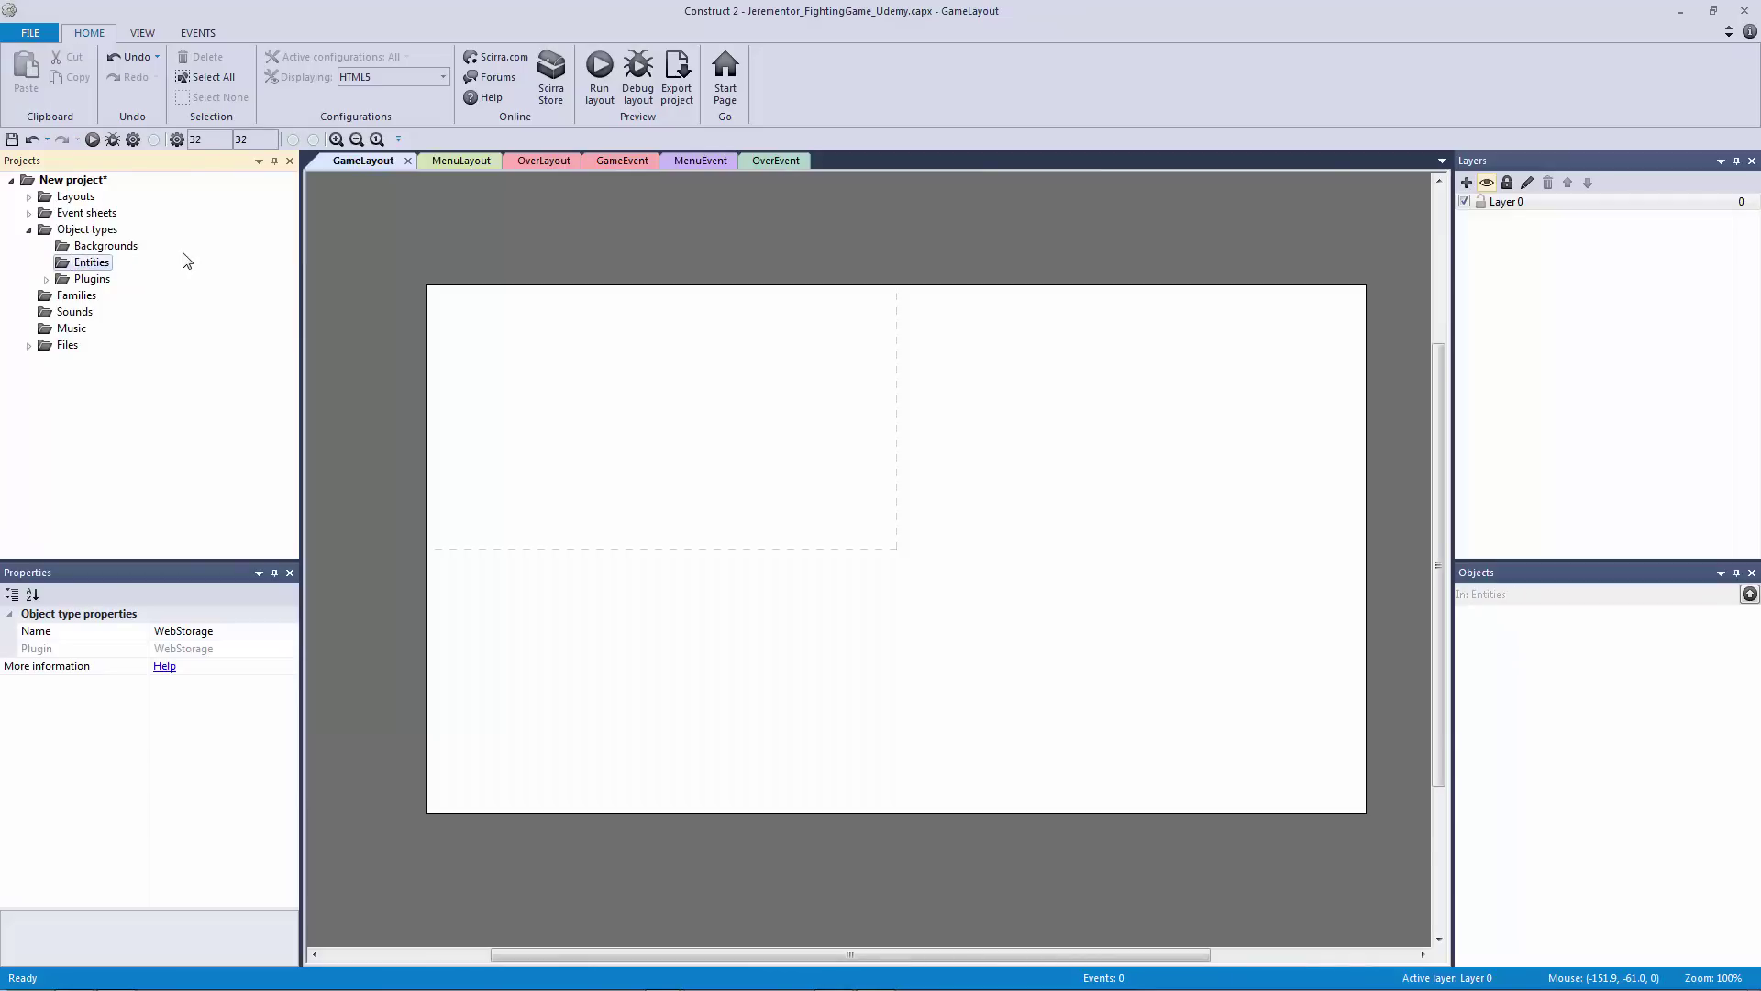
Step: Create 'Player' and 'Enemy' subfolders inside Entities and show its contents
right_click(106, 263)
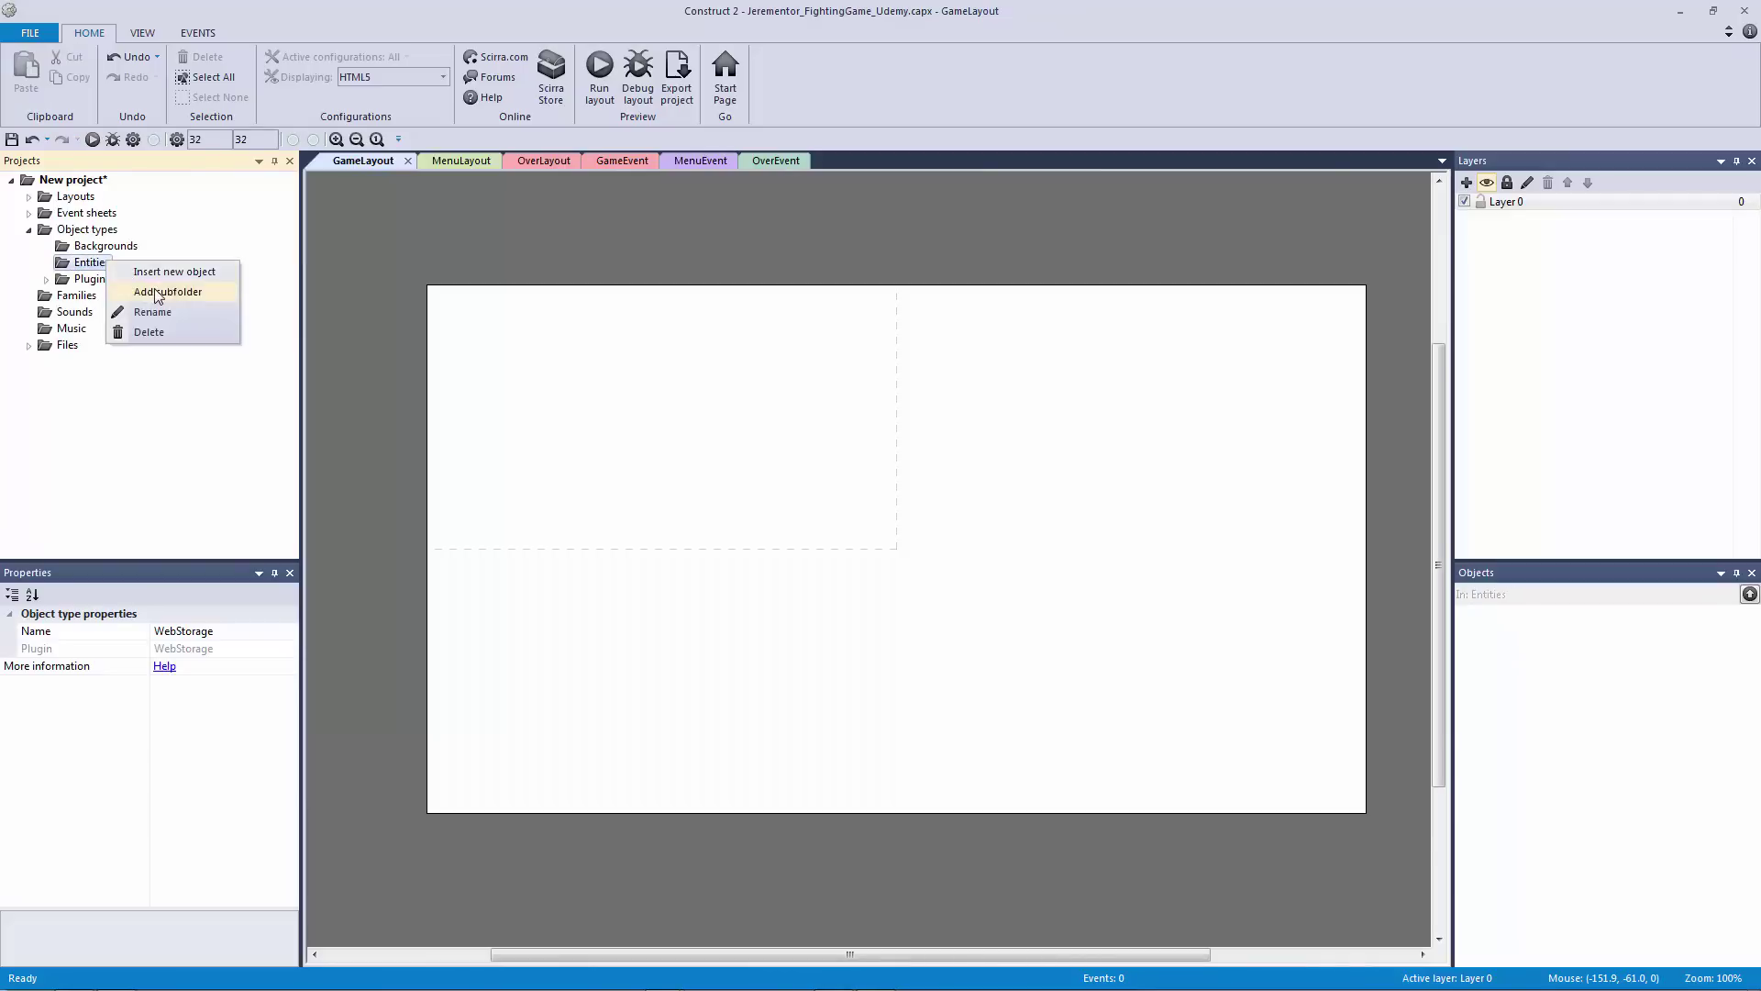
left_click(168, 292)
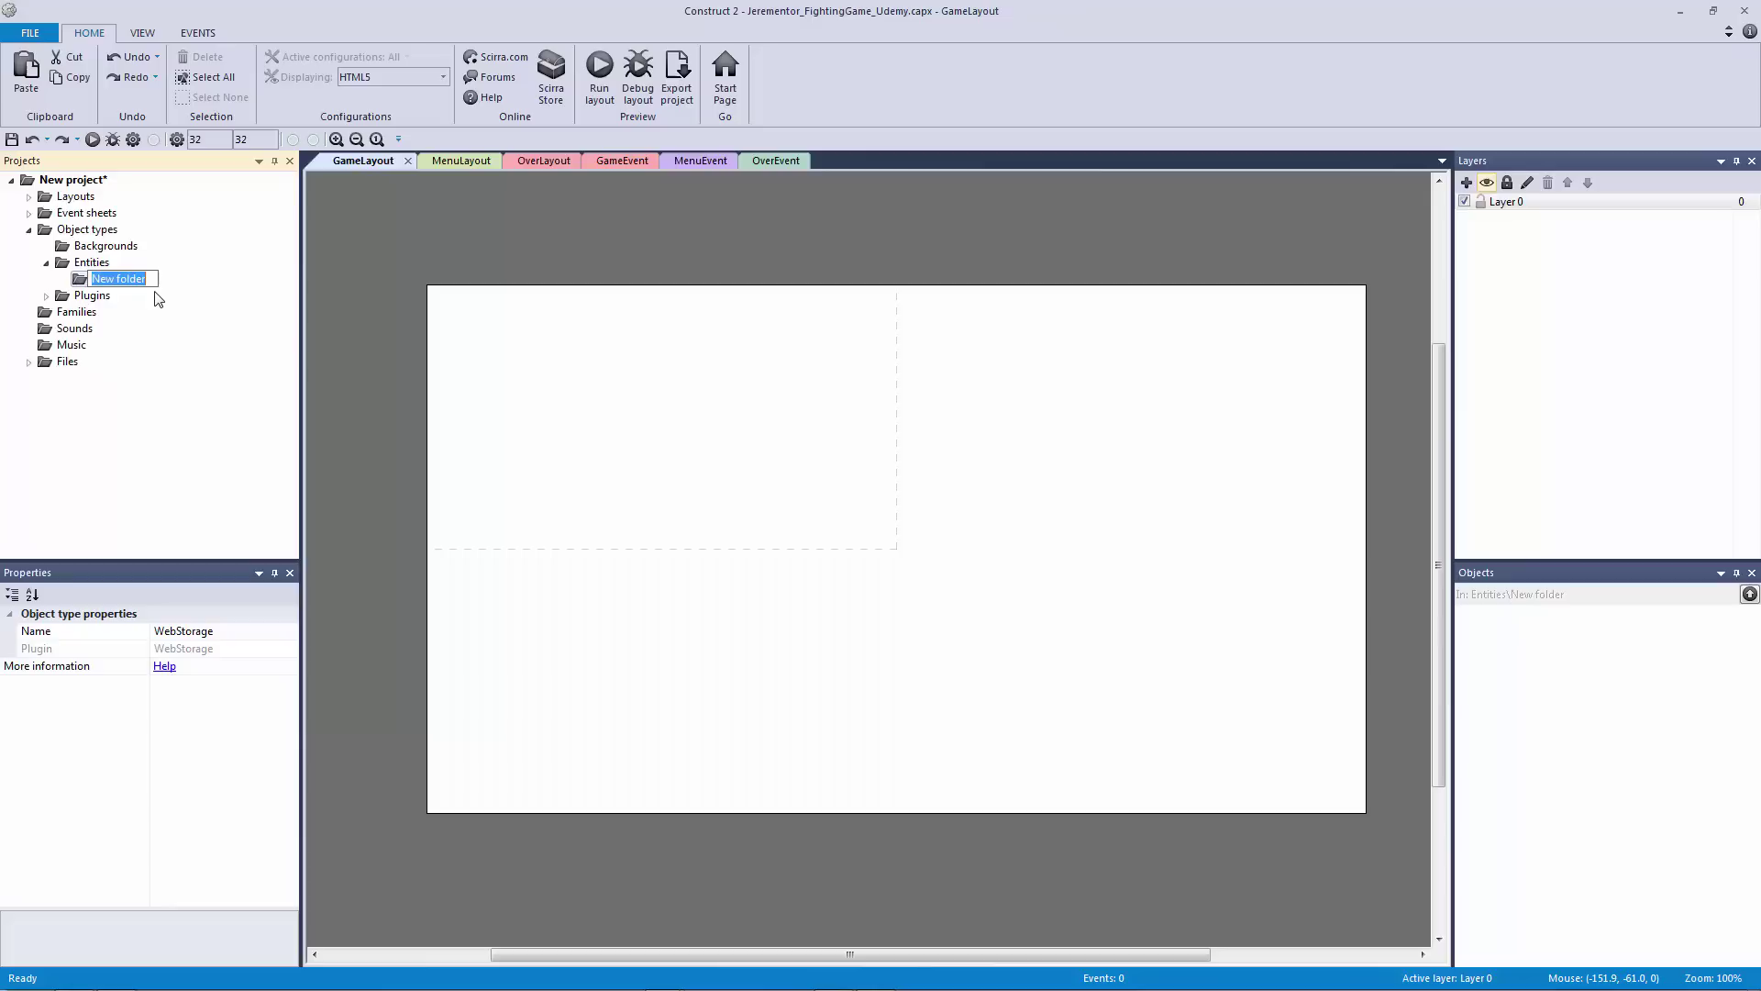
type("Player")
key("Return")
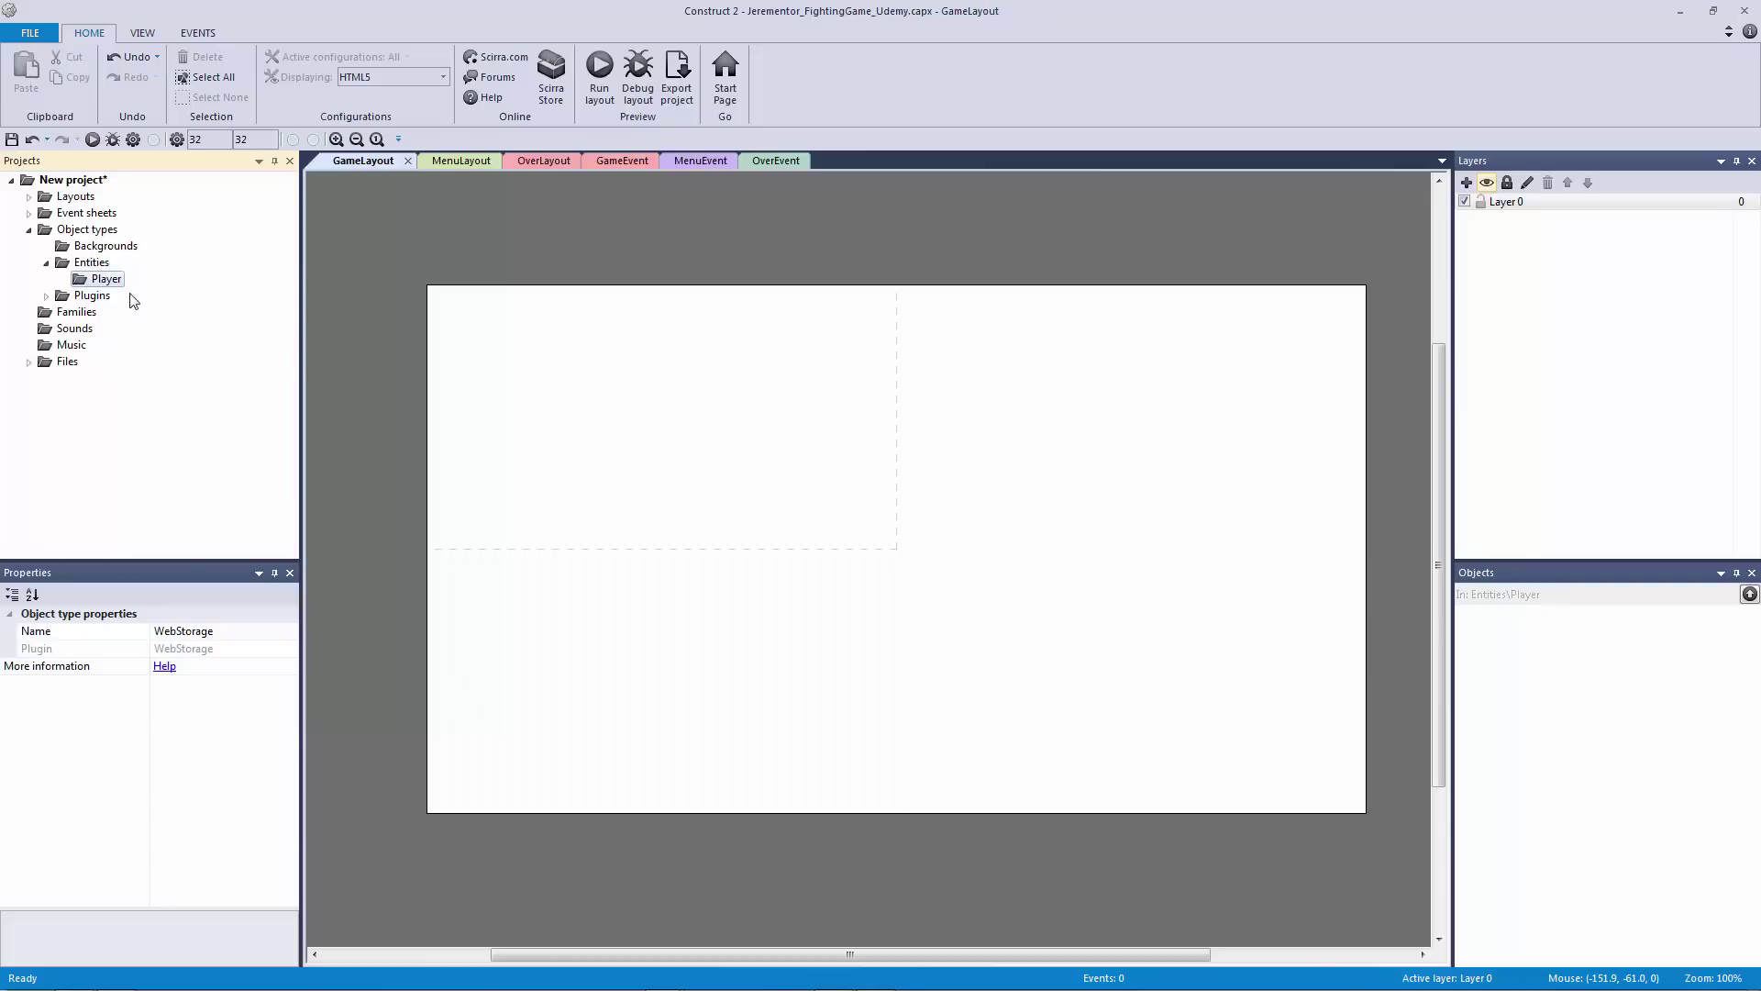
right_click(106, 265)
left_click(164, 294)
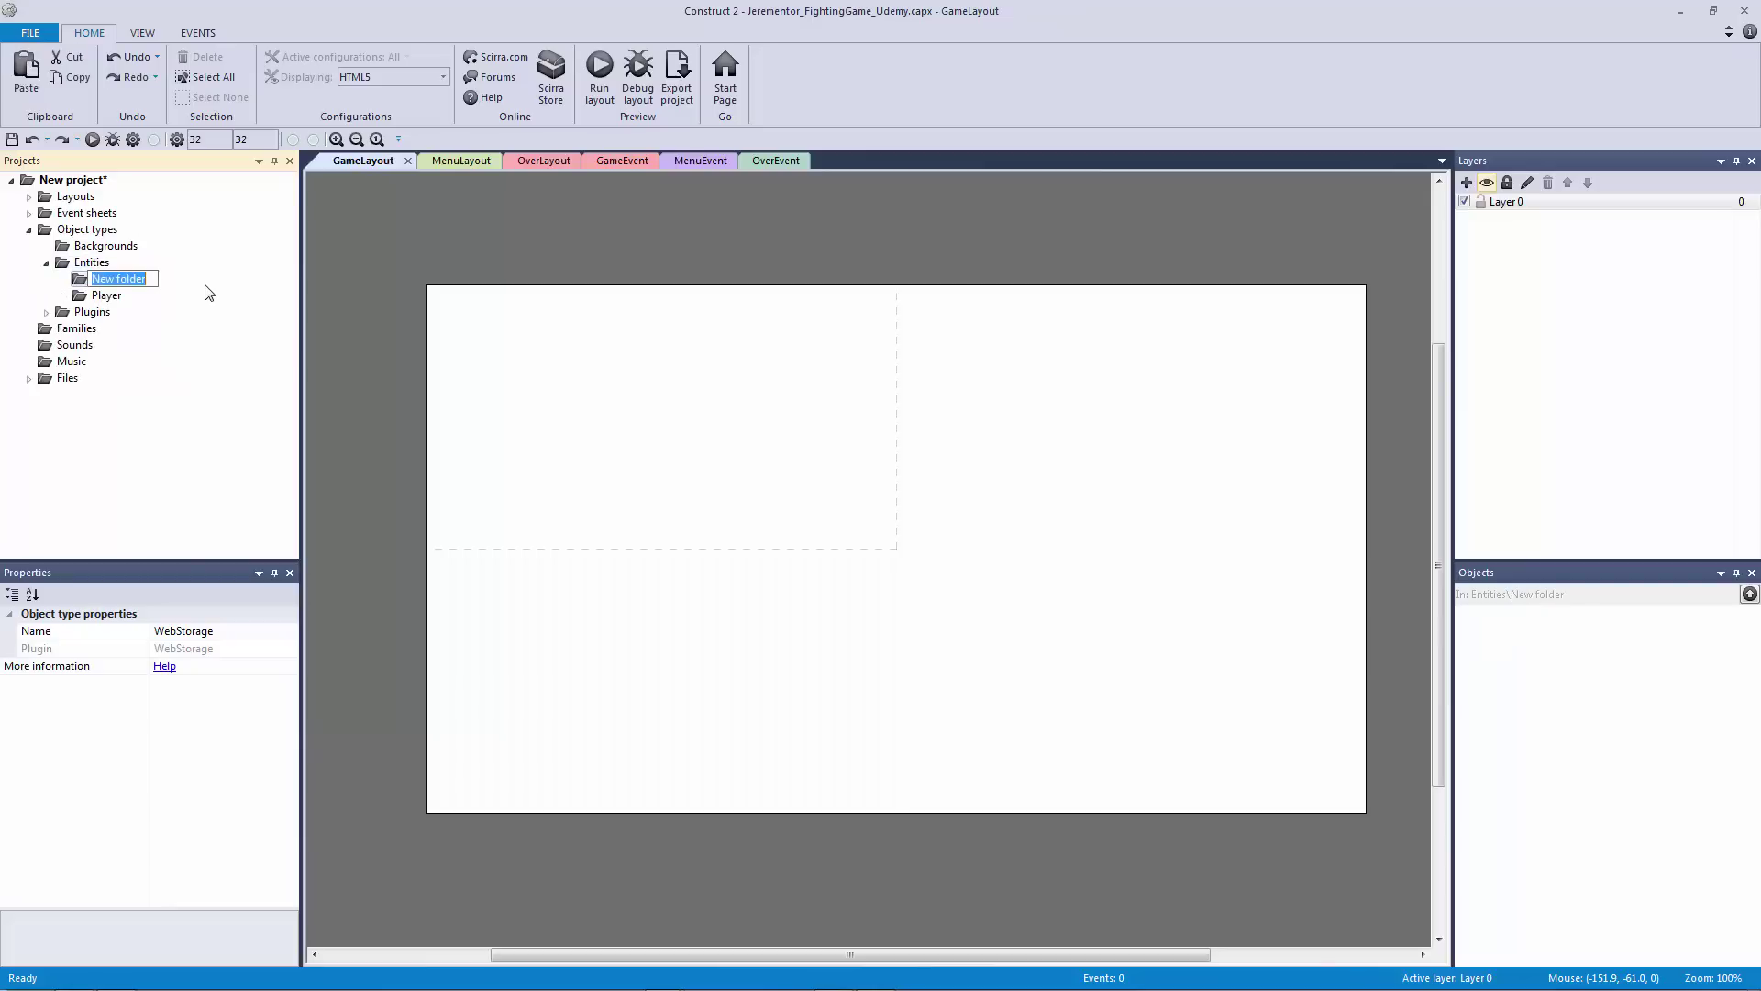
type("Enemy")
key("Return")
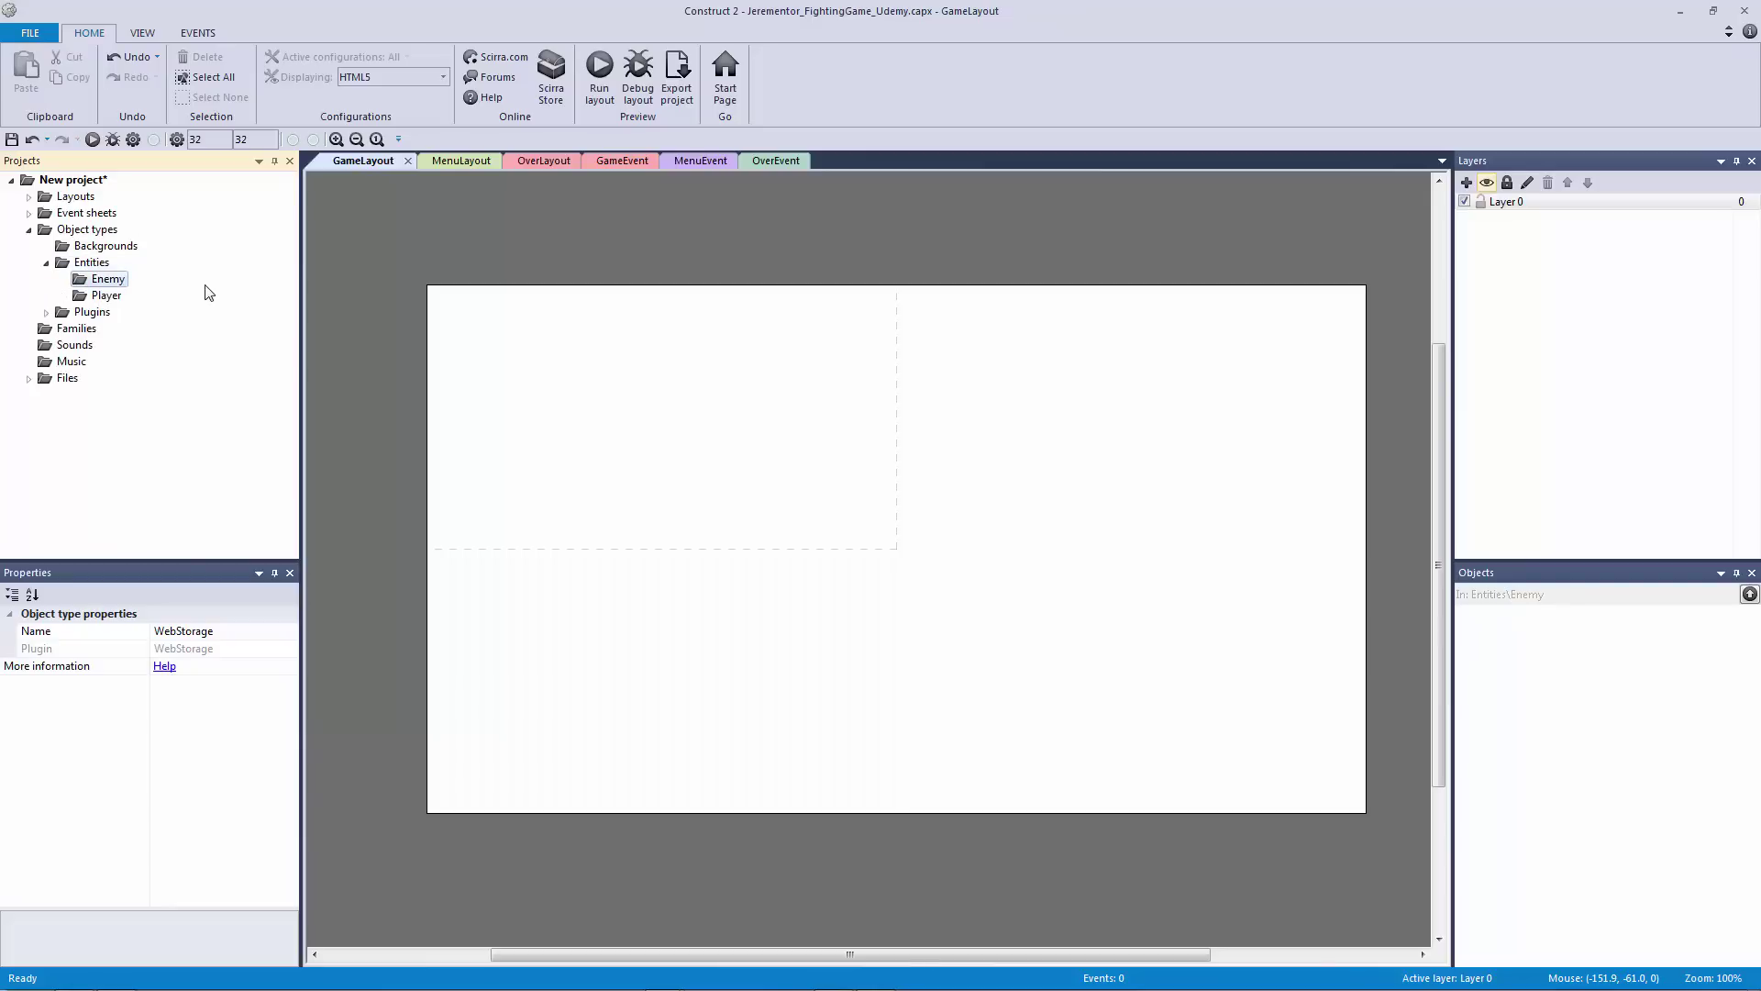
left_click(107, 265)
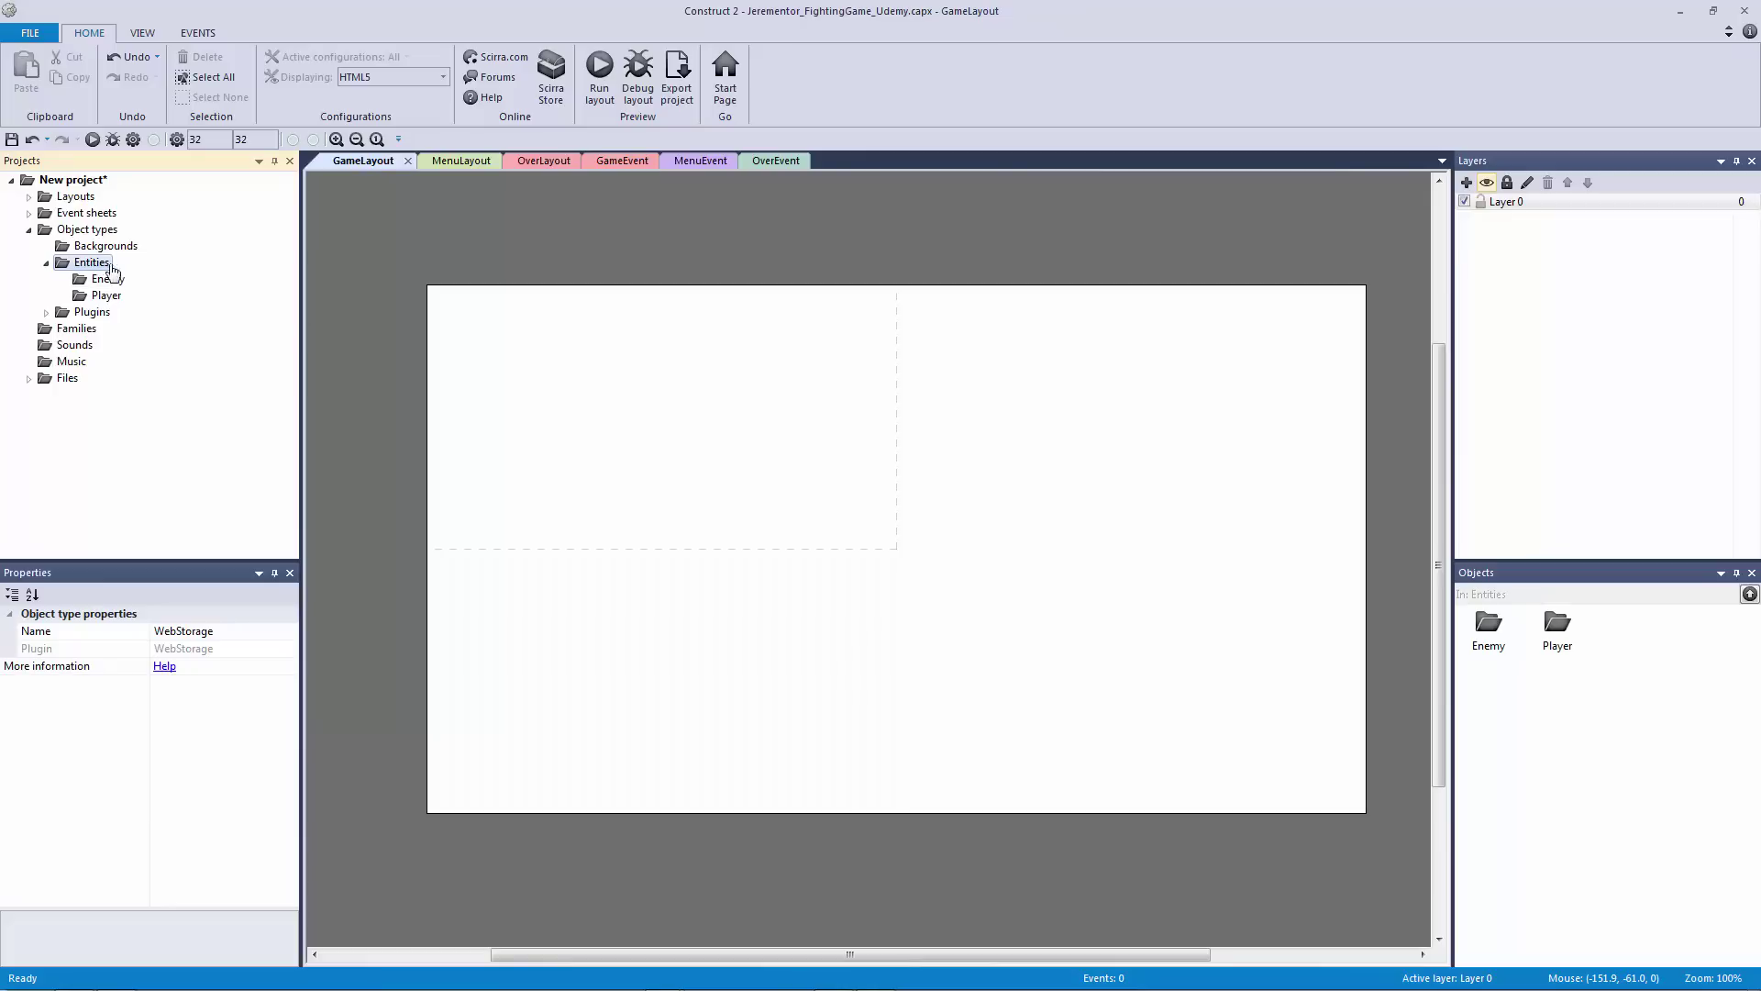
Step: Create a 'Misc' subfolder inside Entities, keeping the Entities name, then collapse Entities
right_click(93, 267)
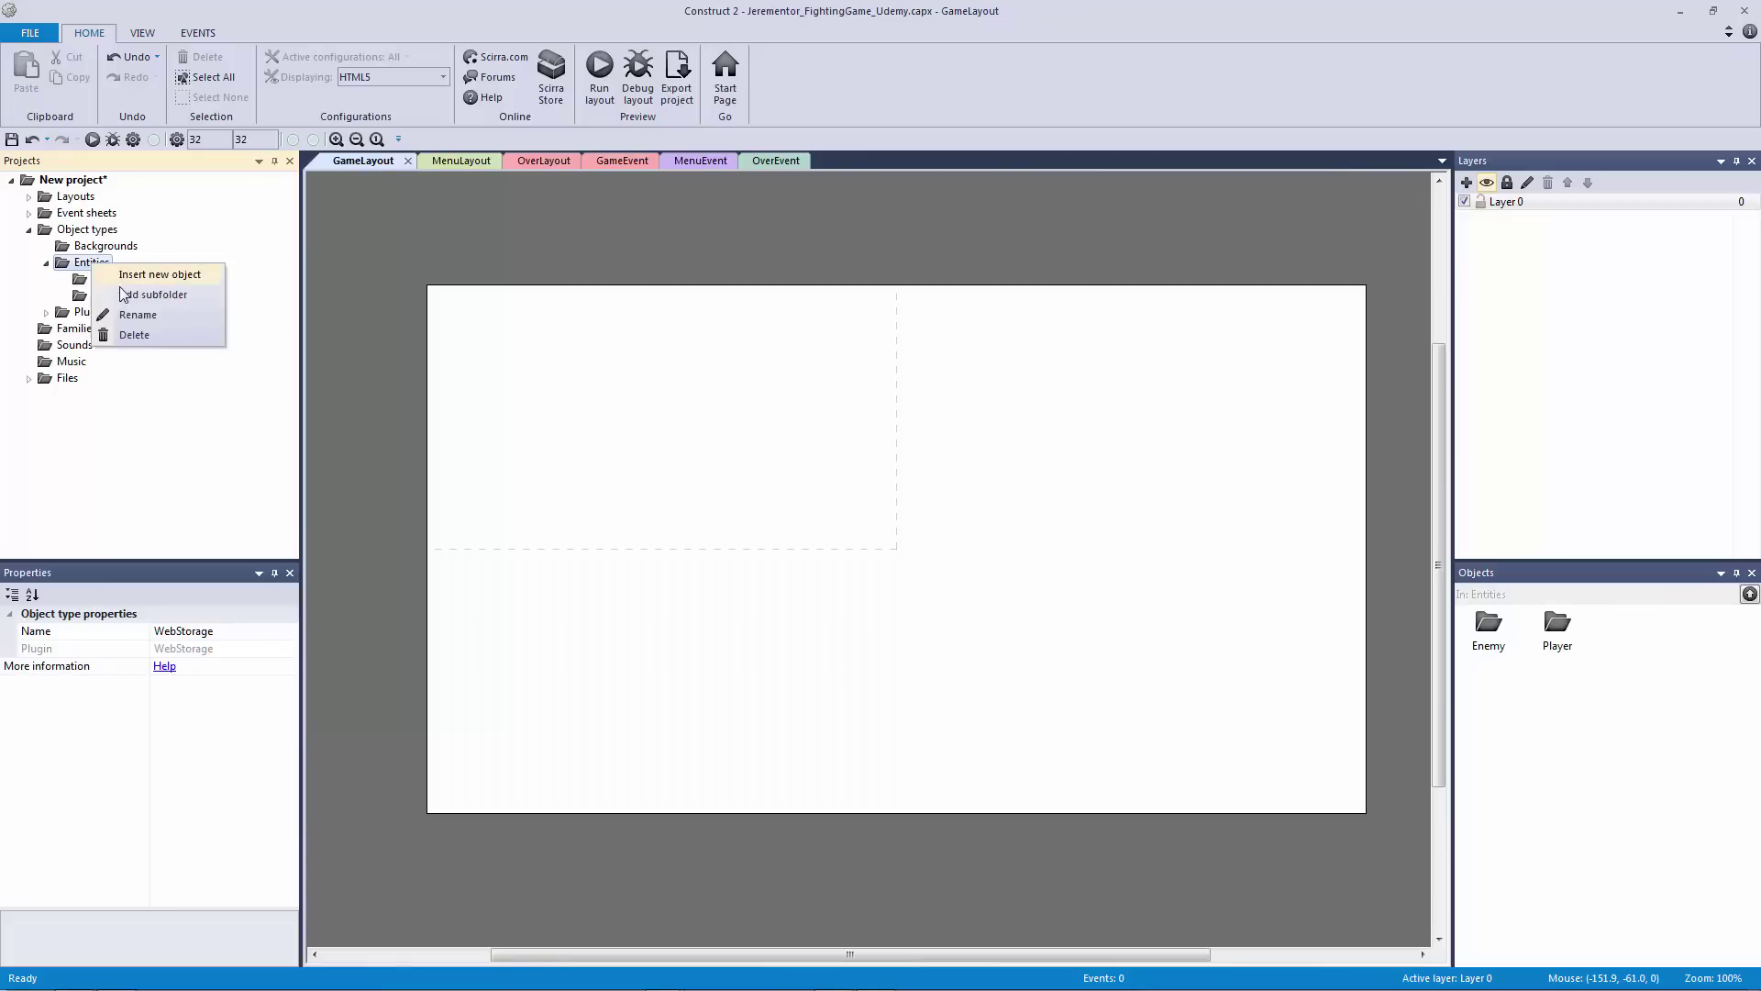
left_click(159, 321)
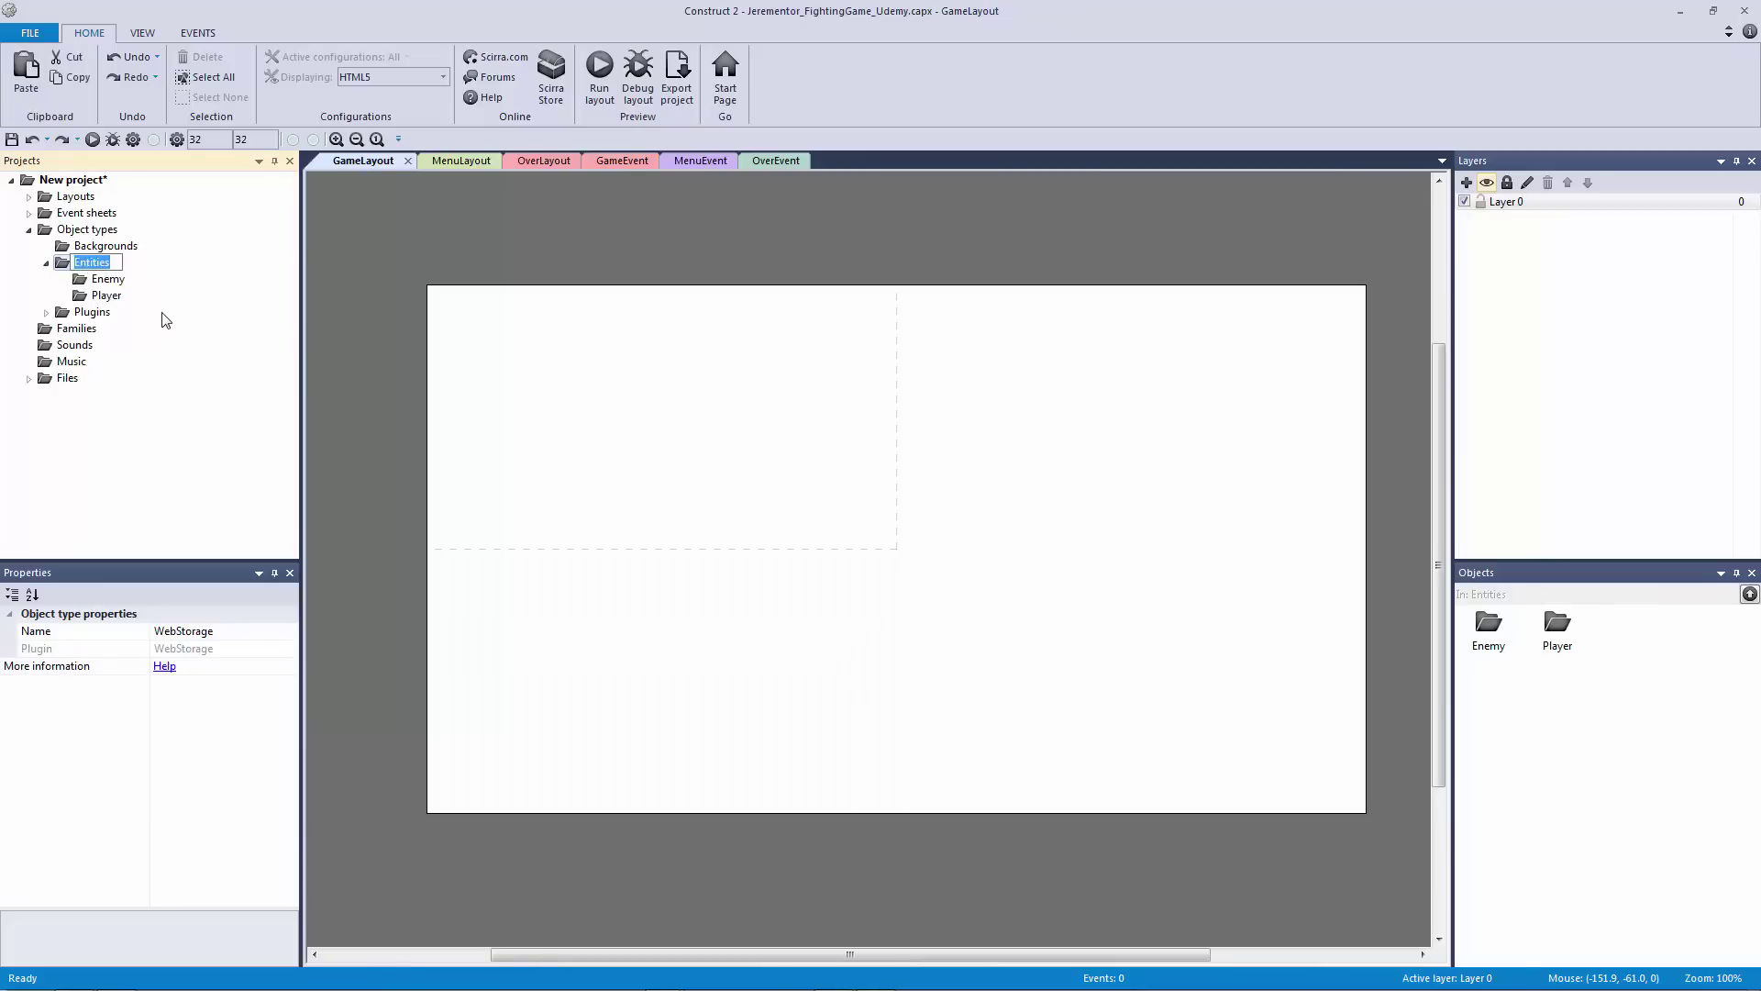
key("Escape")
right_click(106, 269)
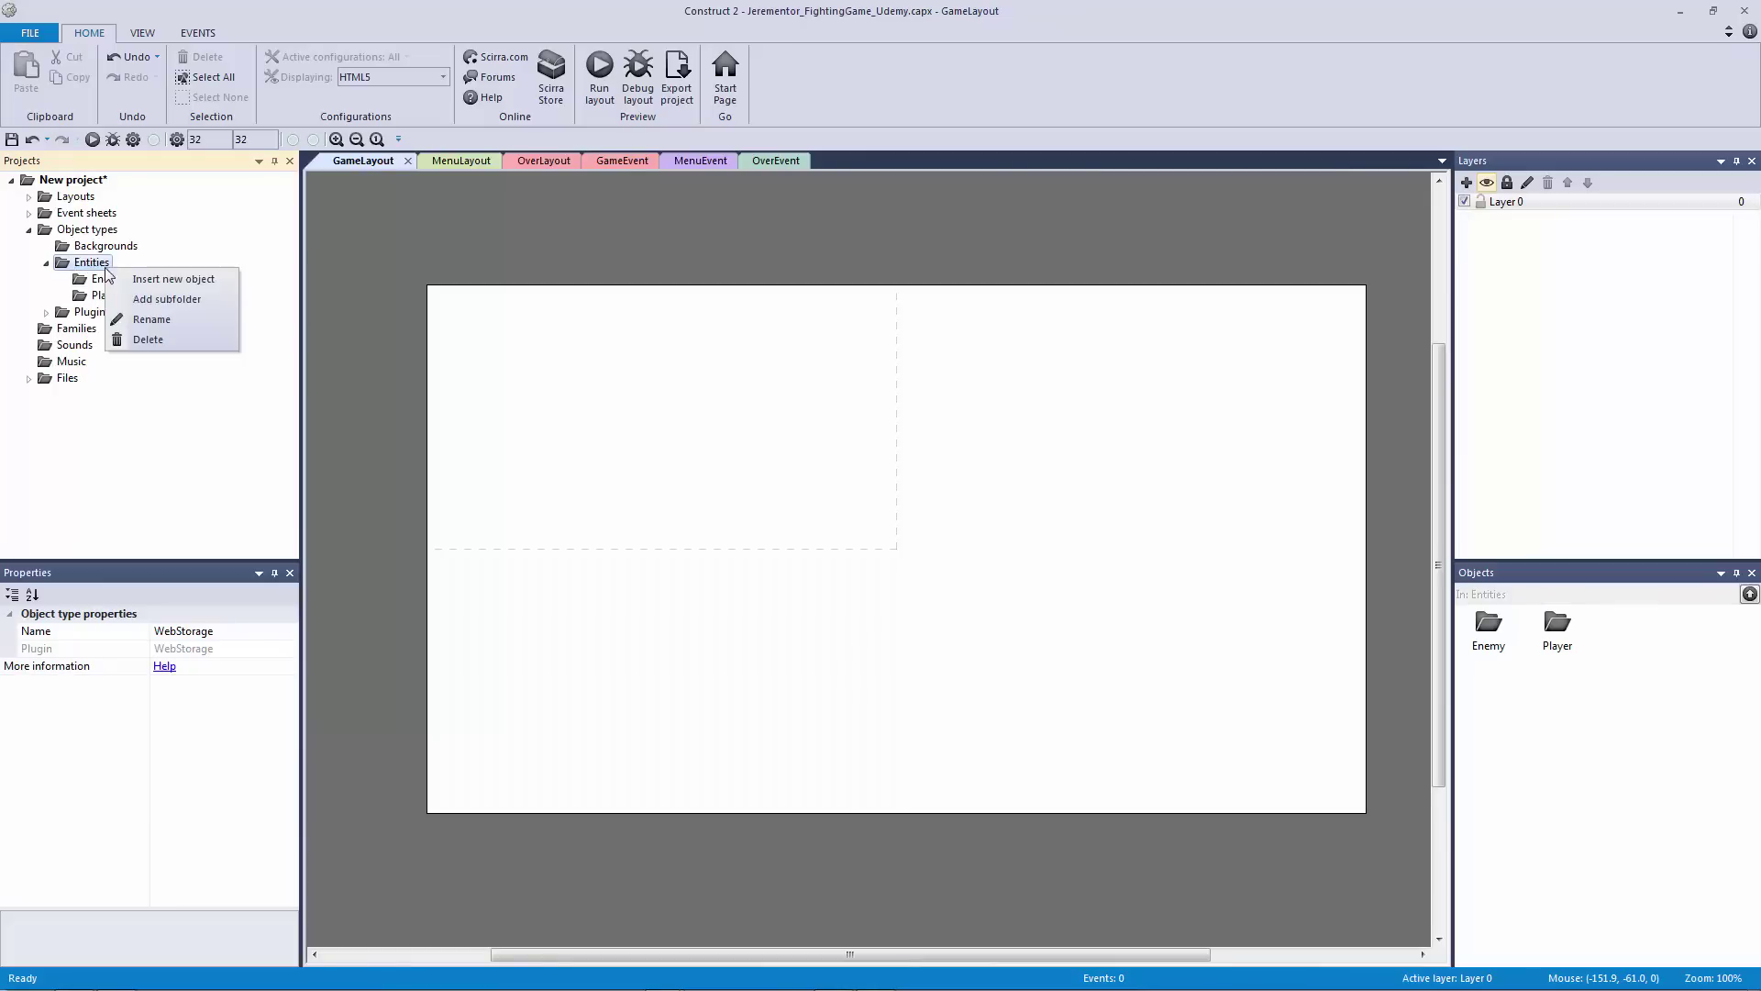
left_click(147, 300)
type("Misc")
key("Return")
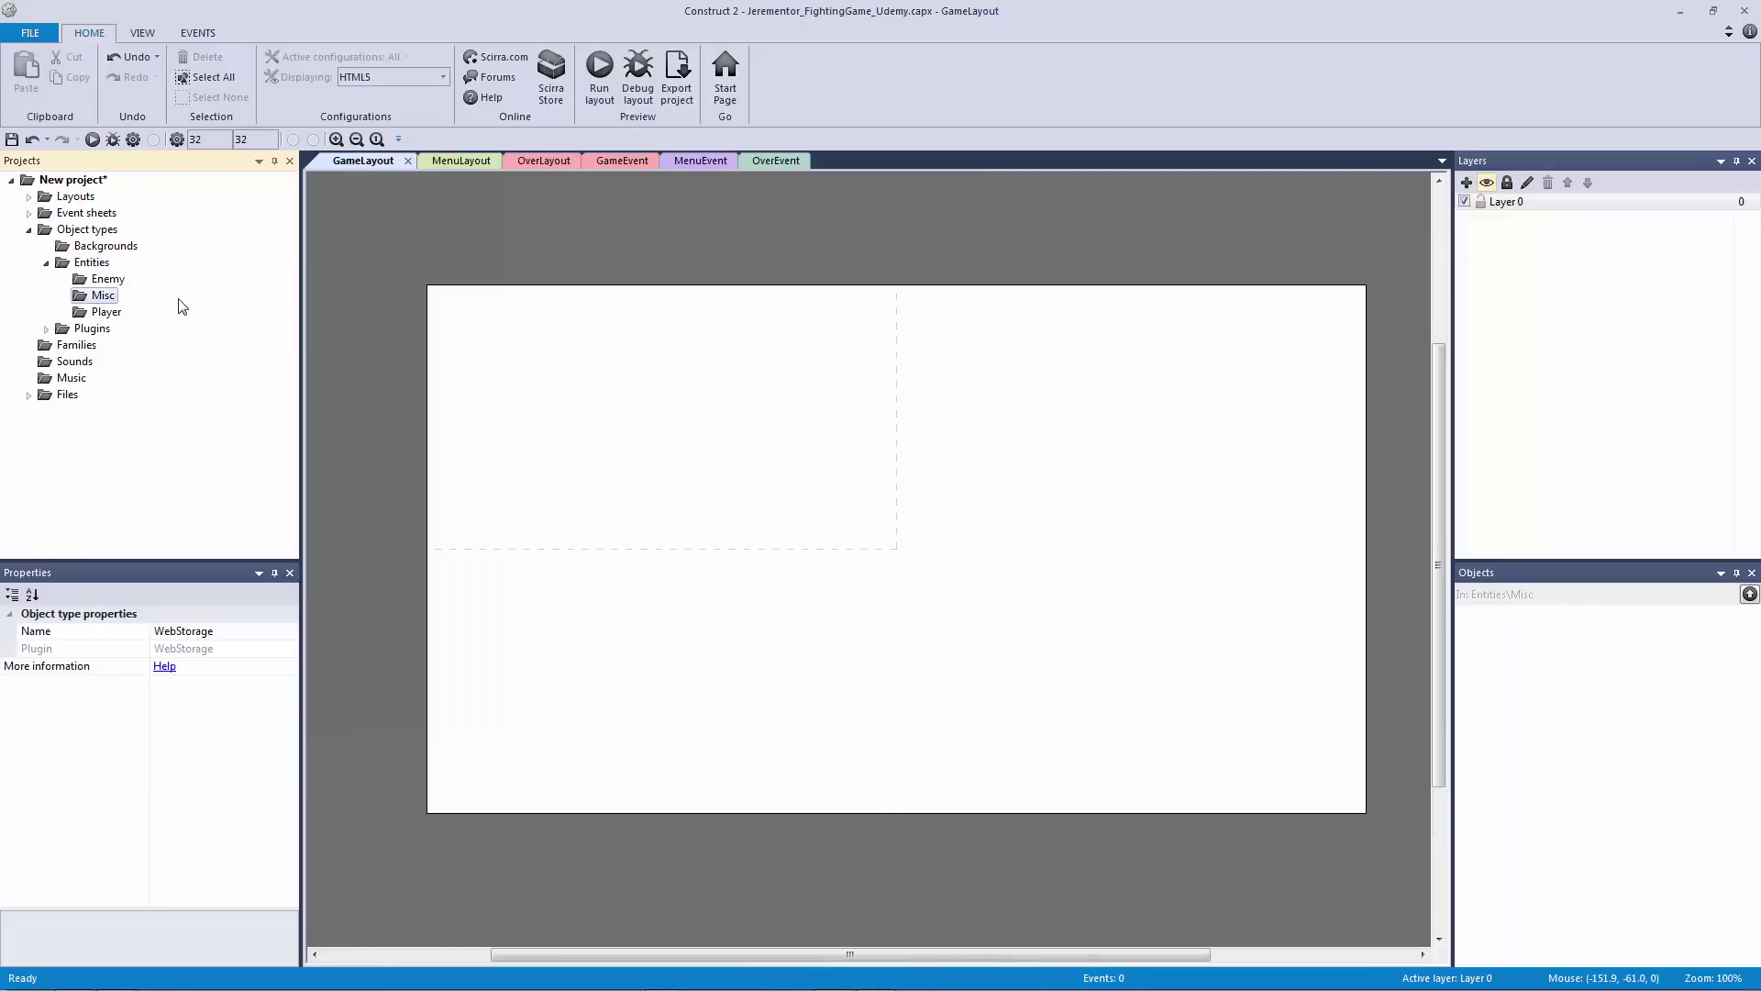
left_click(48, 263)
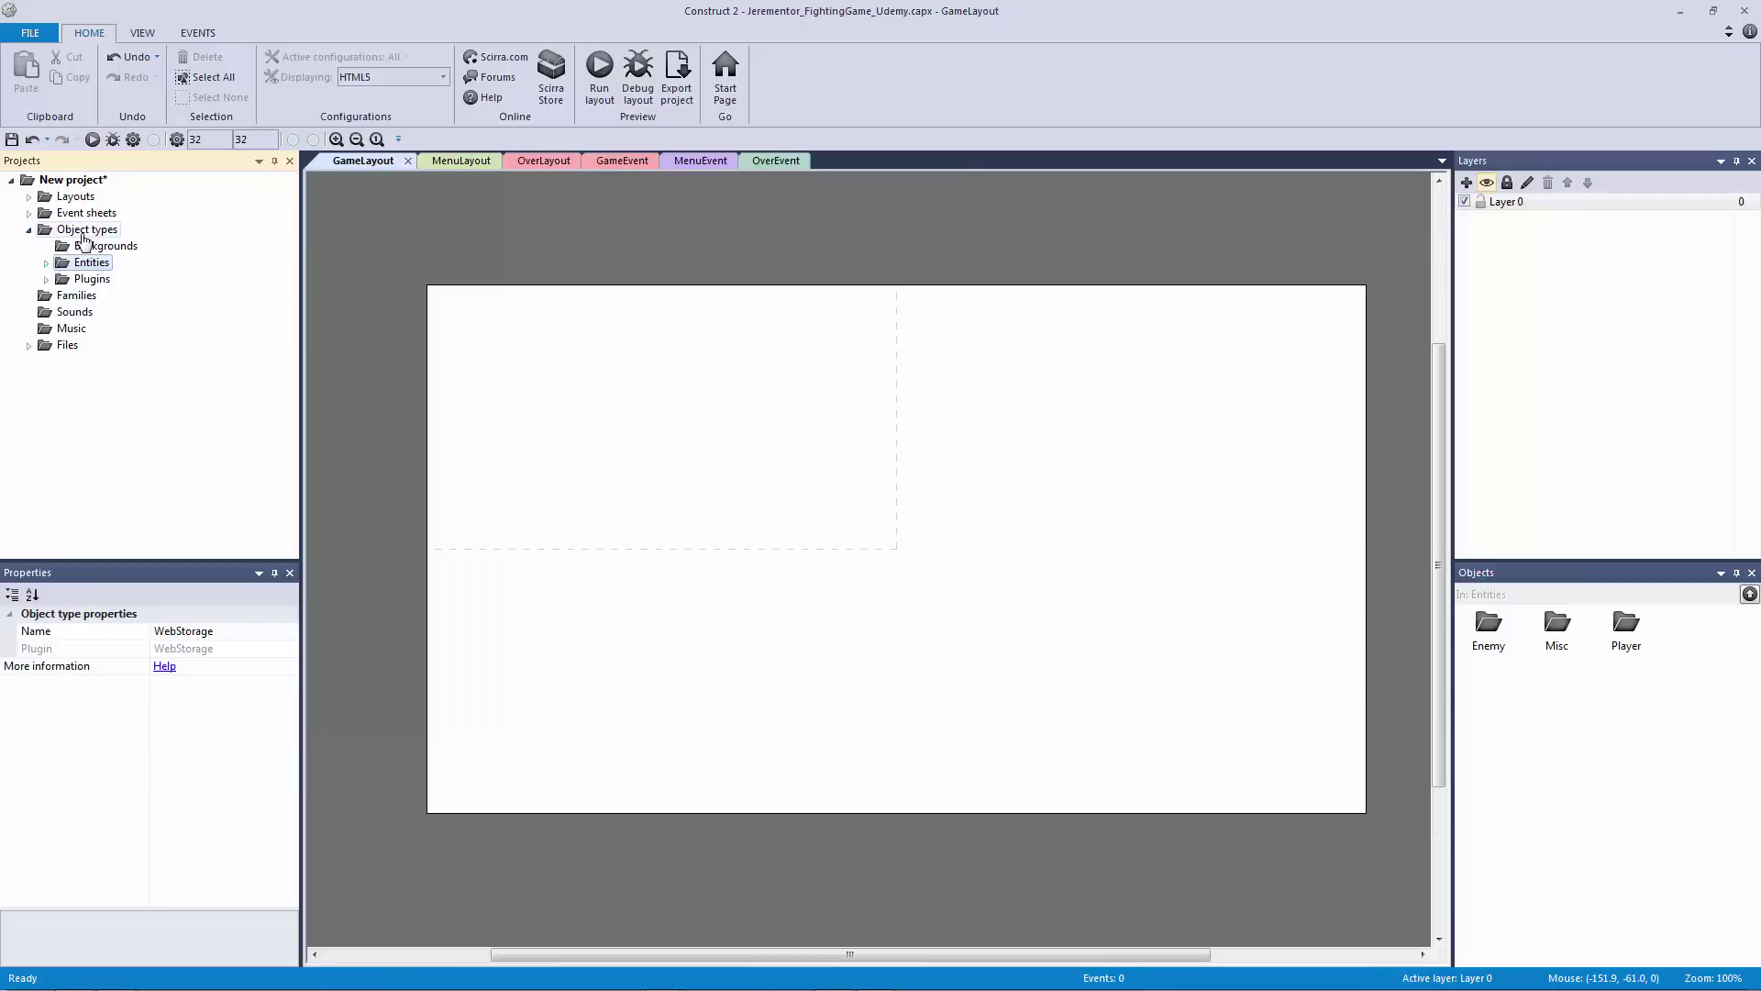
Step: Create 'Menus' and 'Level' subfolders under Object types
right_click(83, 229)
left_click(125, 259)
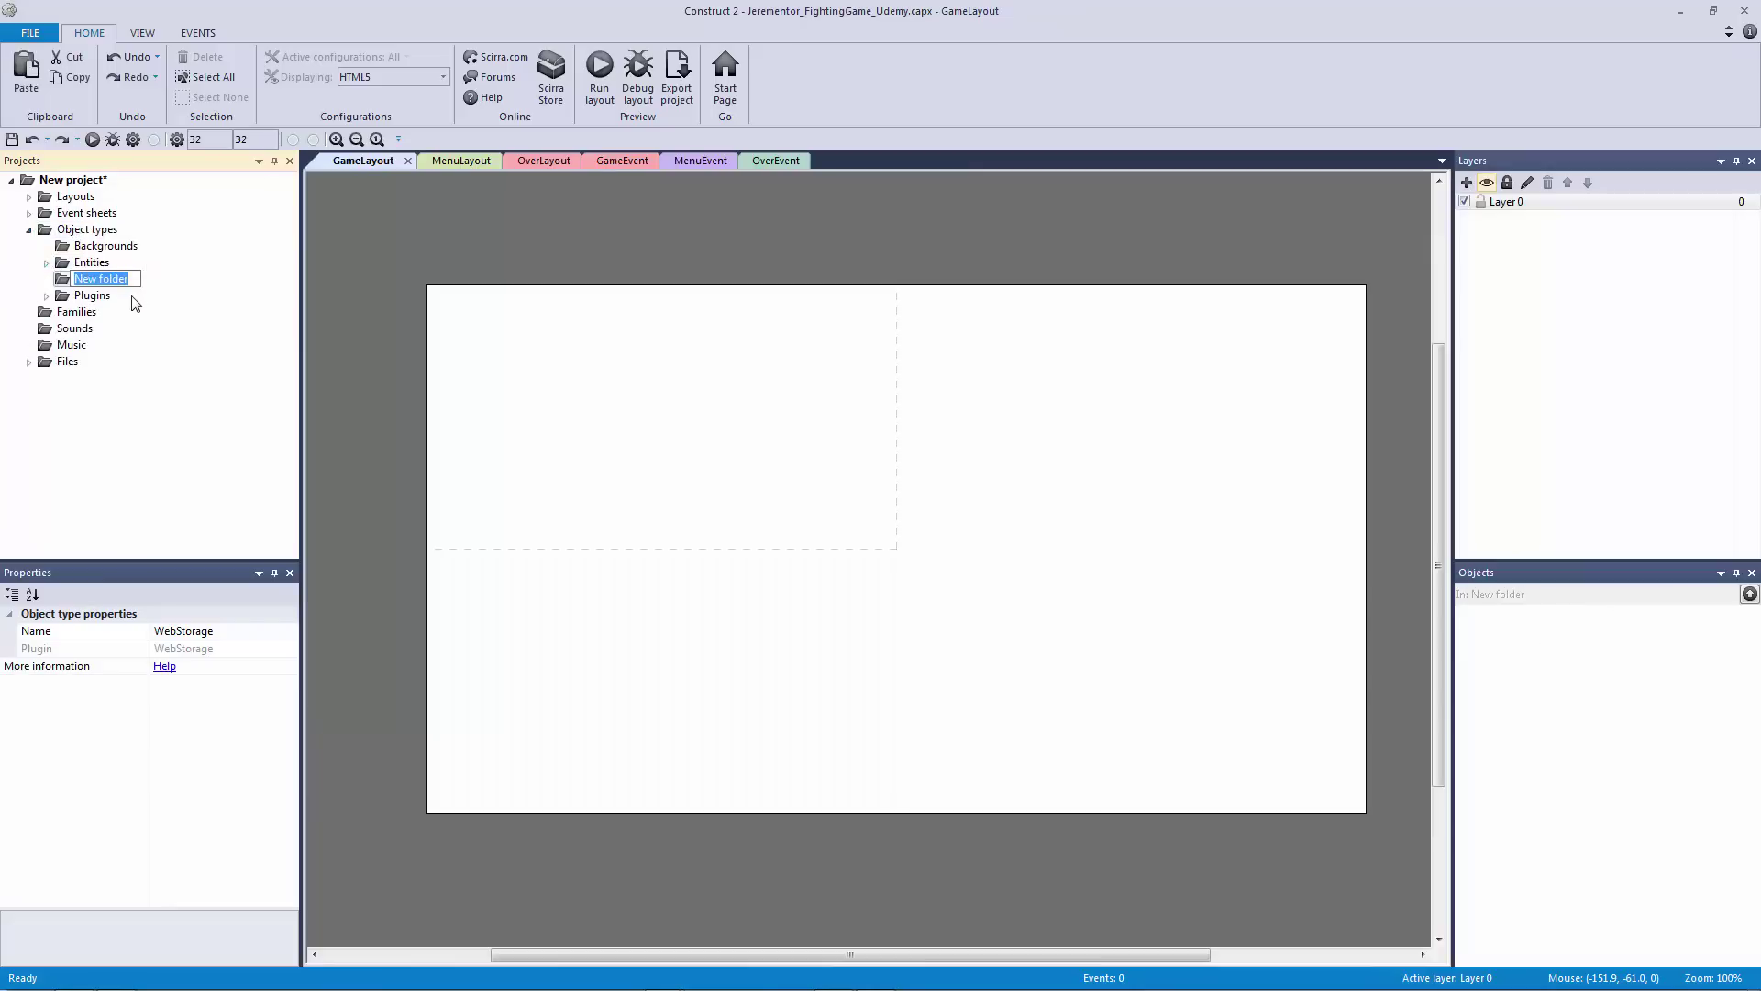
type("Menus")
key("Return")
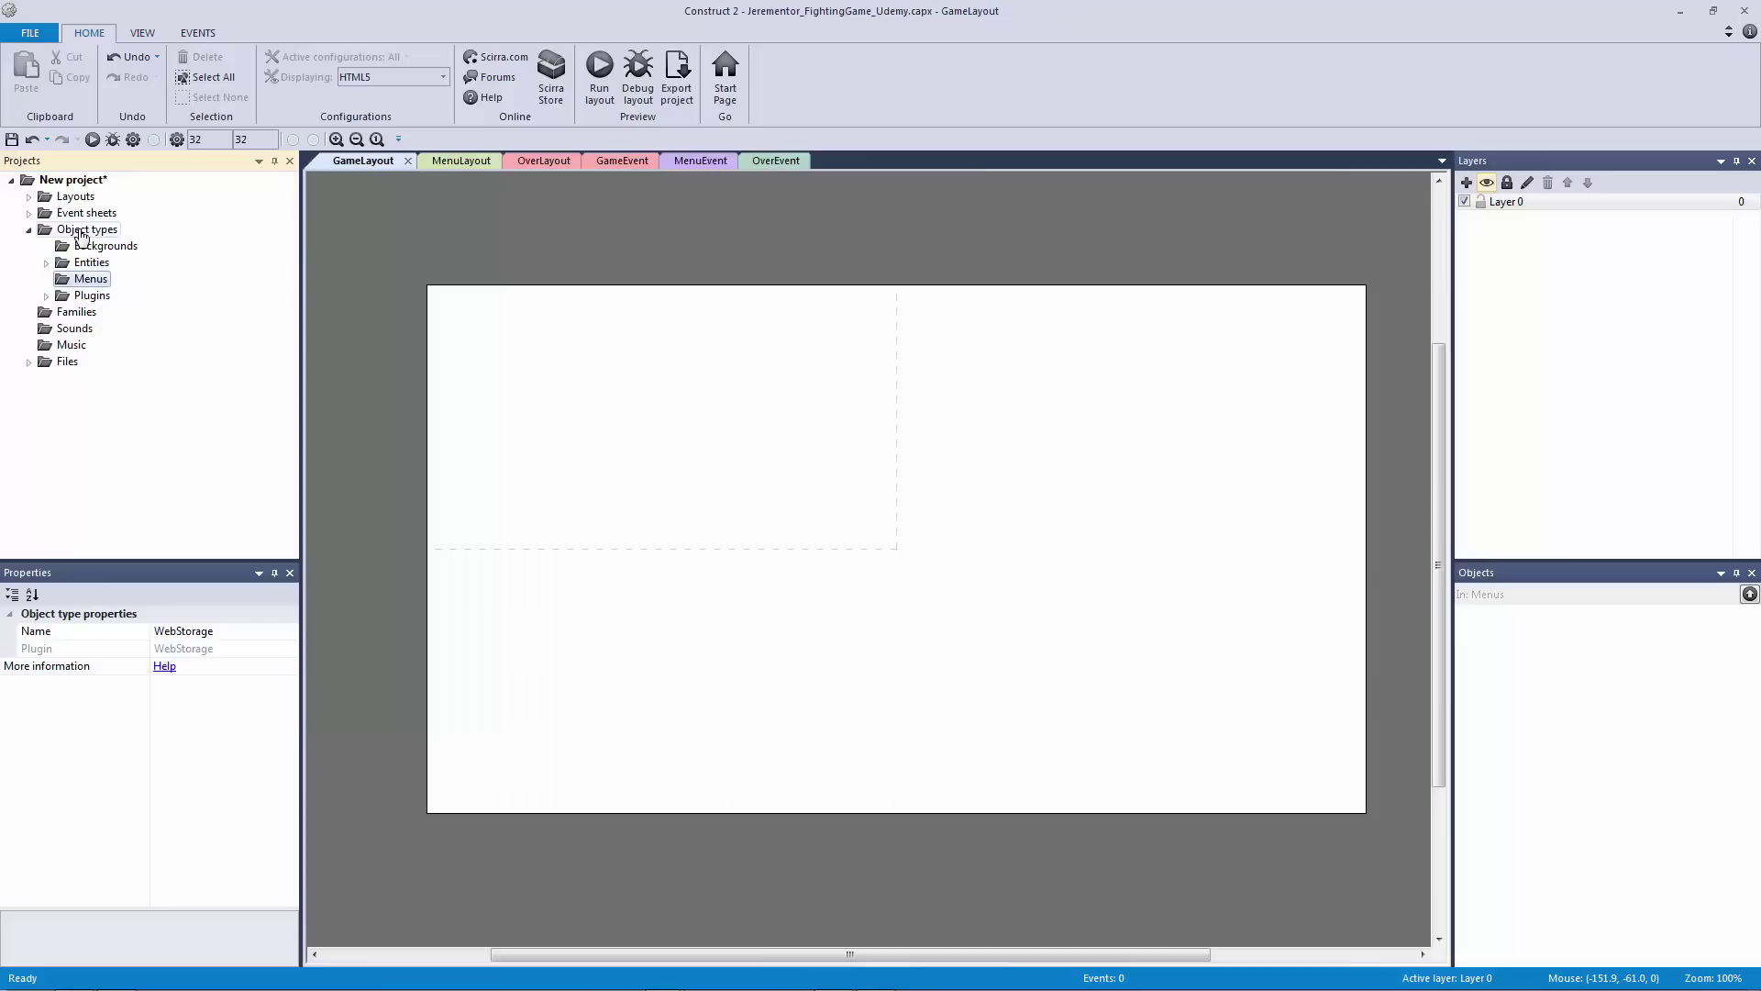
right_click(80, 235)
left_click(137, 260)
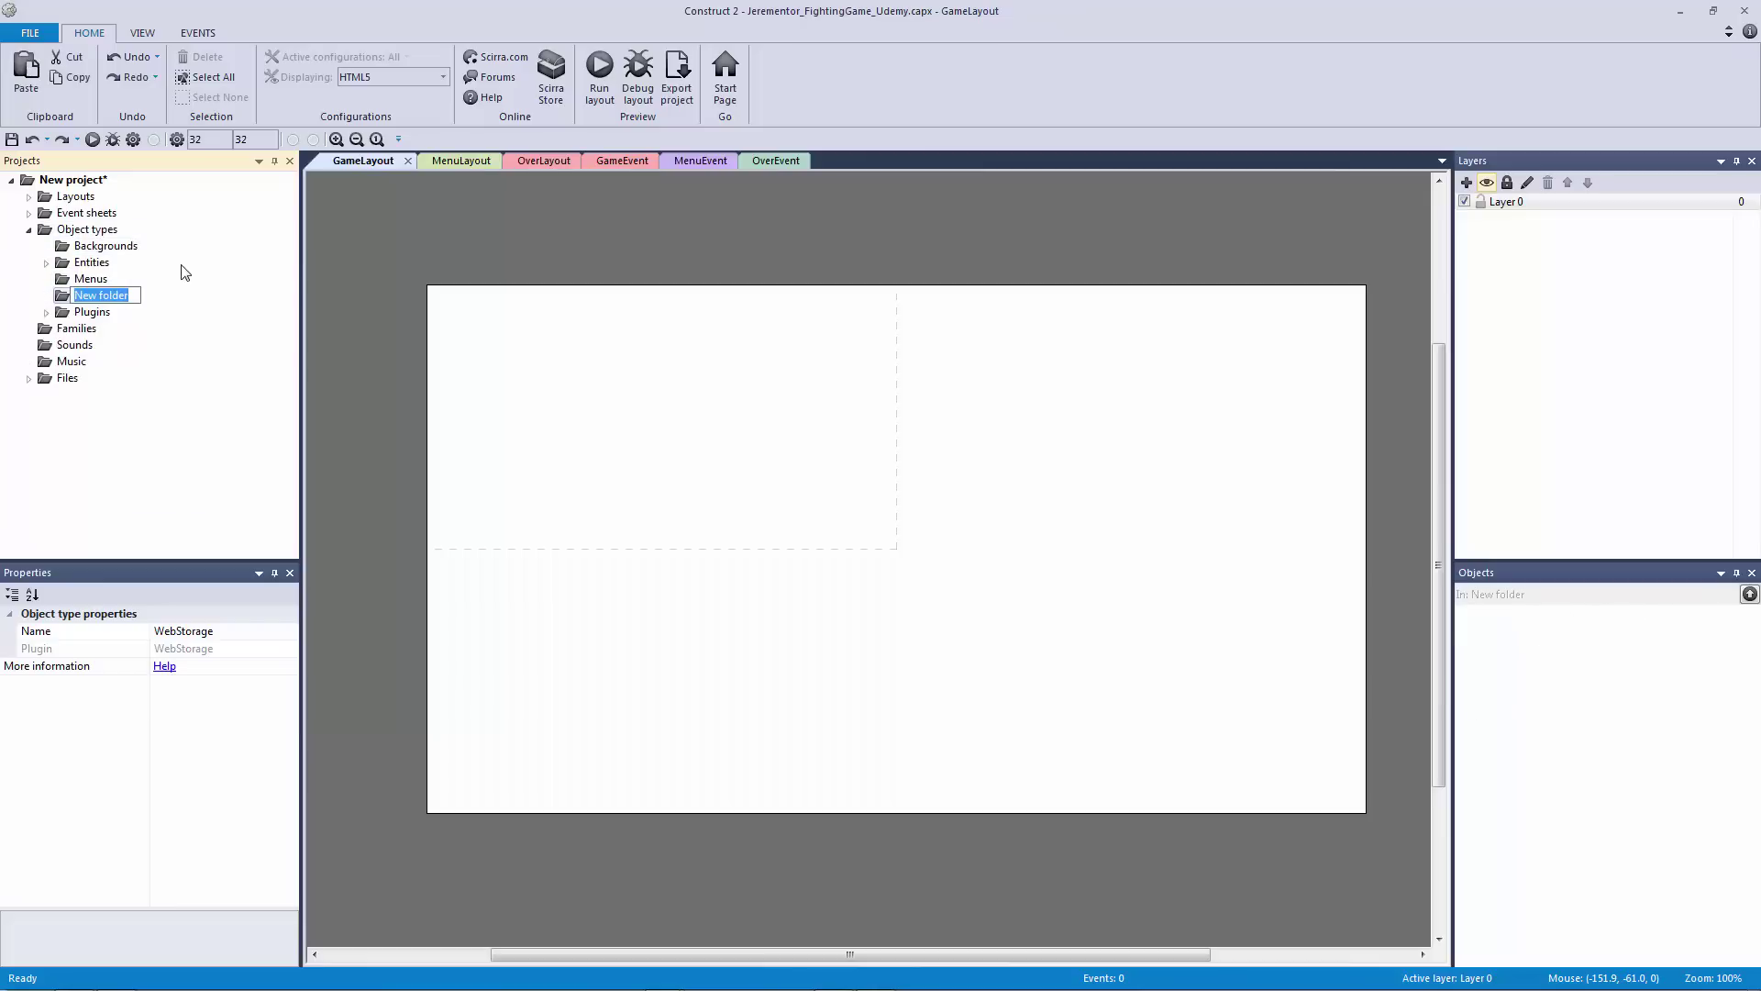
type("Level")
key("Return")
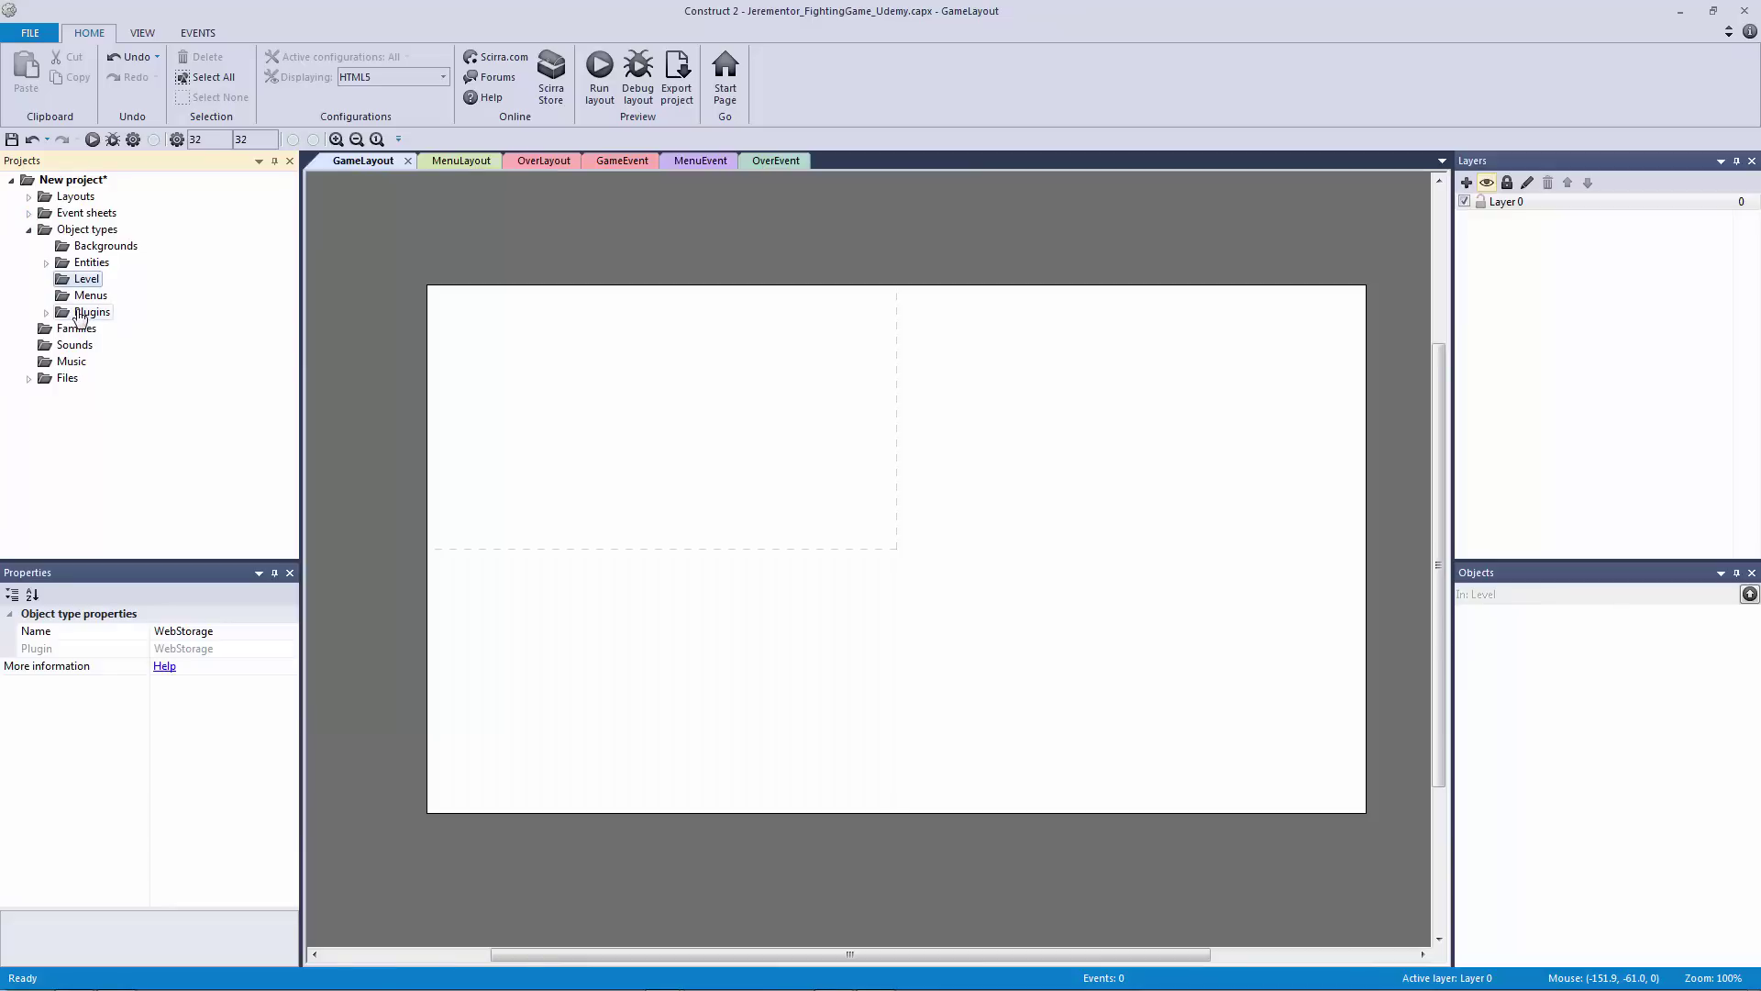
Step: Collapse Object types, then select the Families and Sounds folders alternately, ending on Sounds
left_click(28, 229)
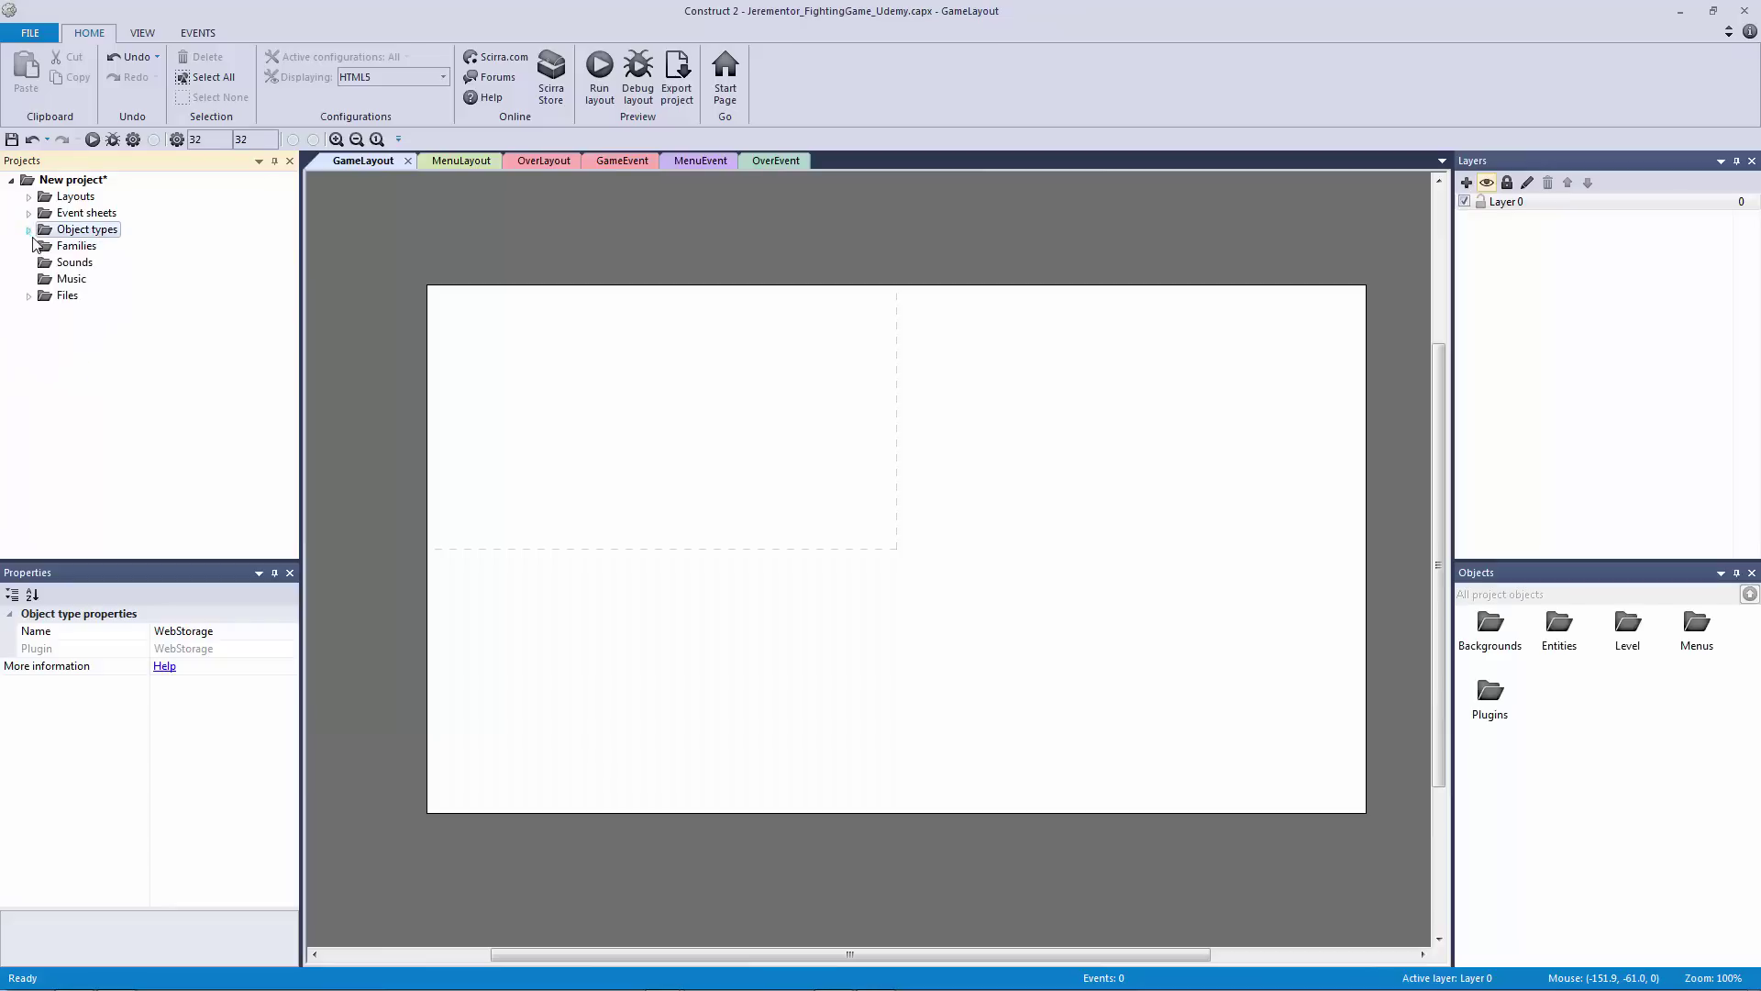
left_click(66, 249)
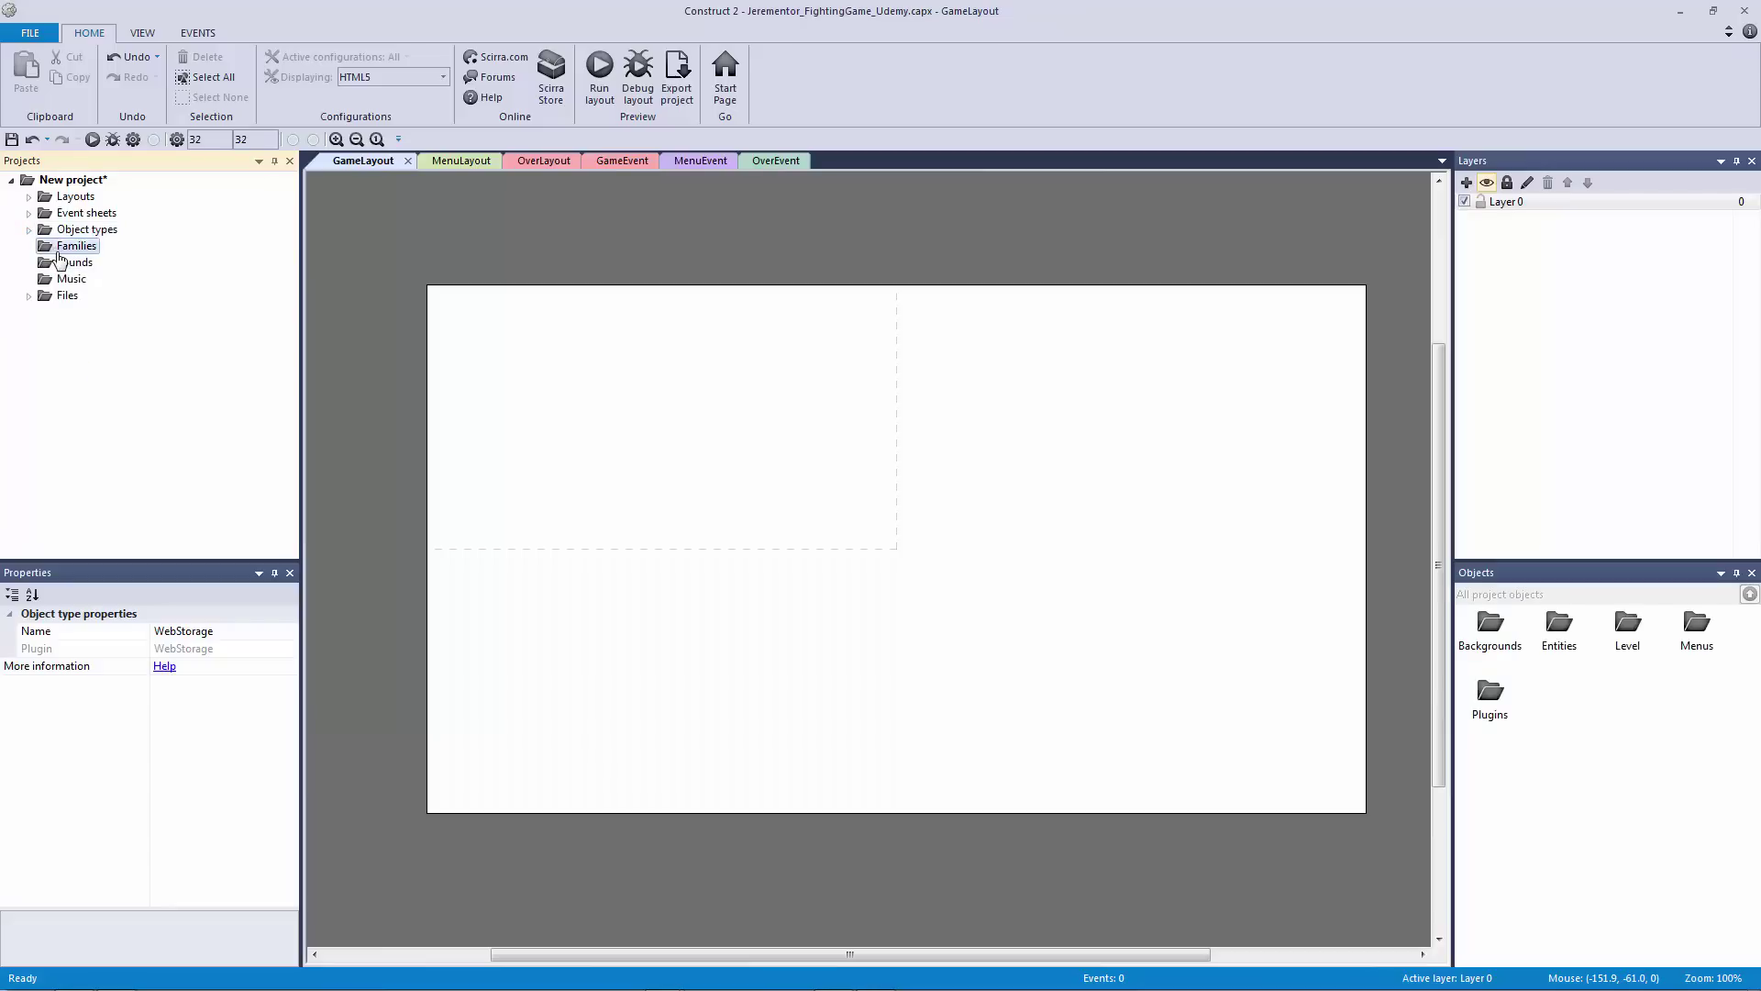
left_click(72, 265)
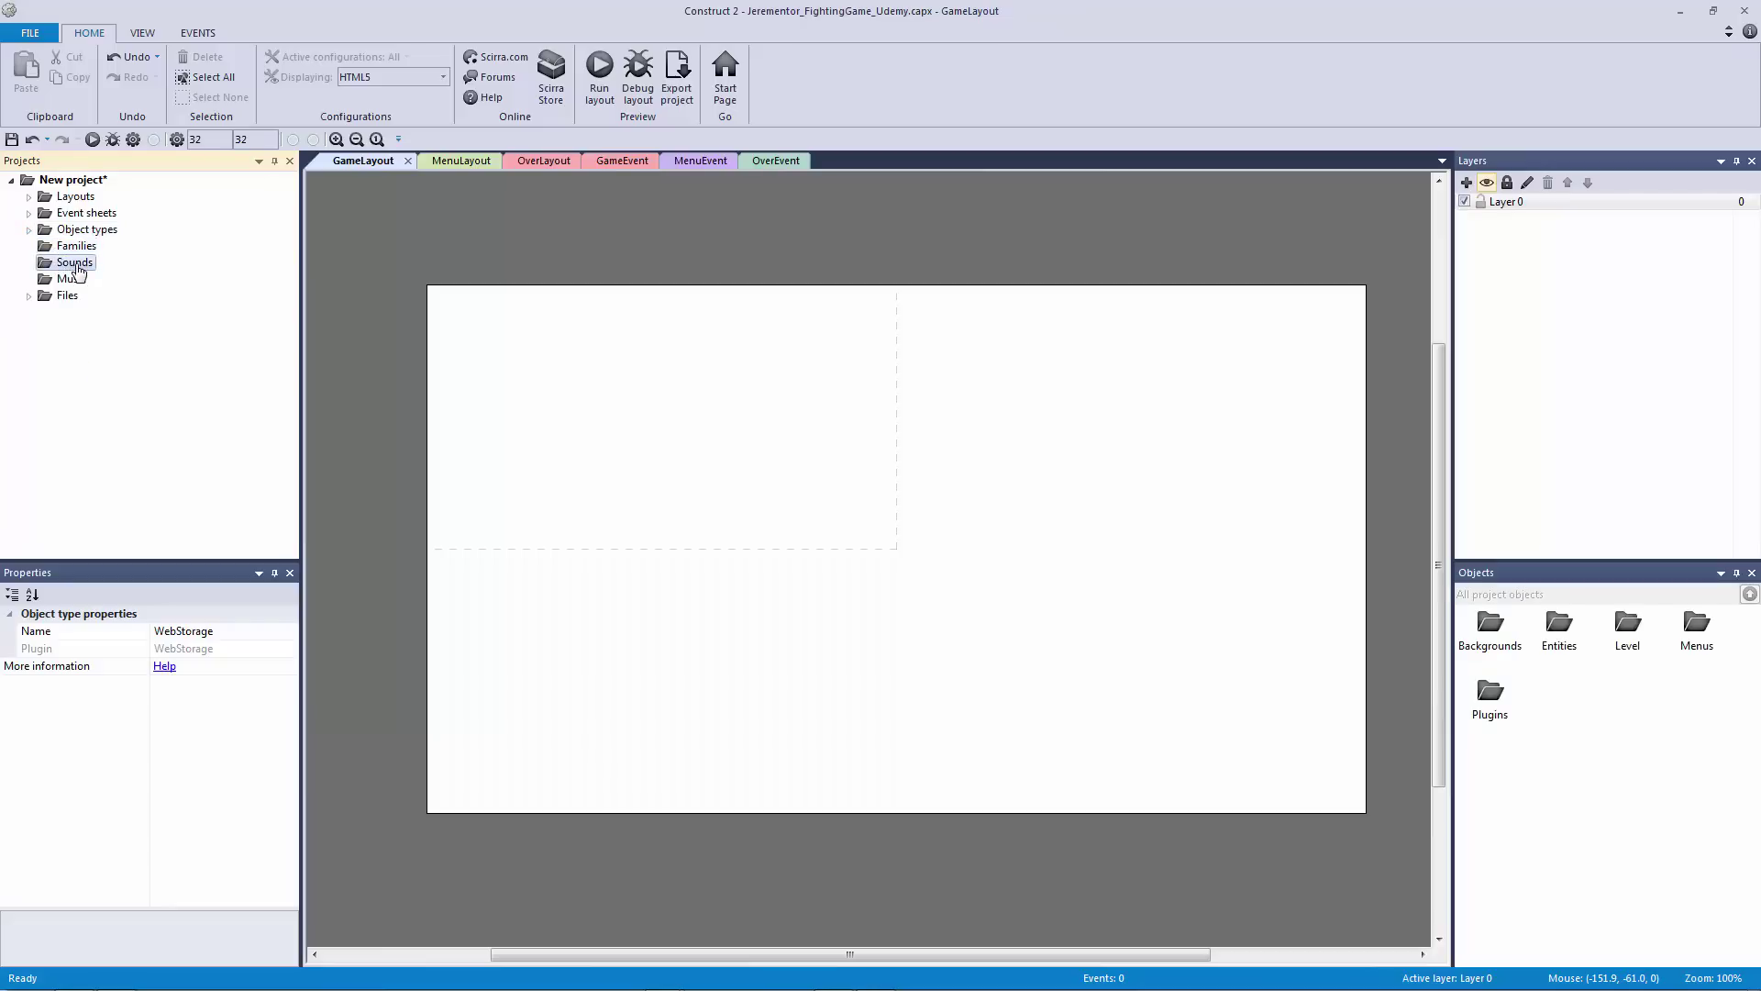
left_click(70, 246)
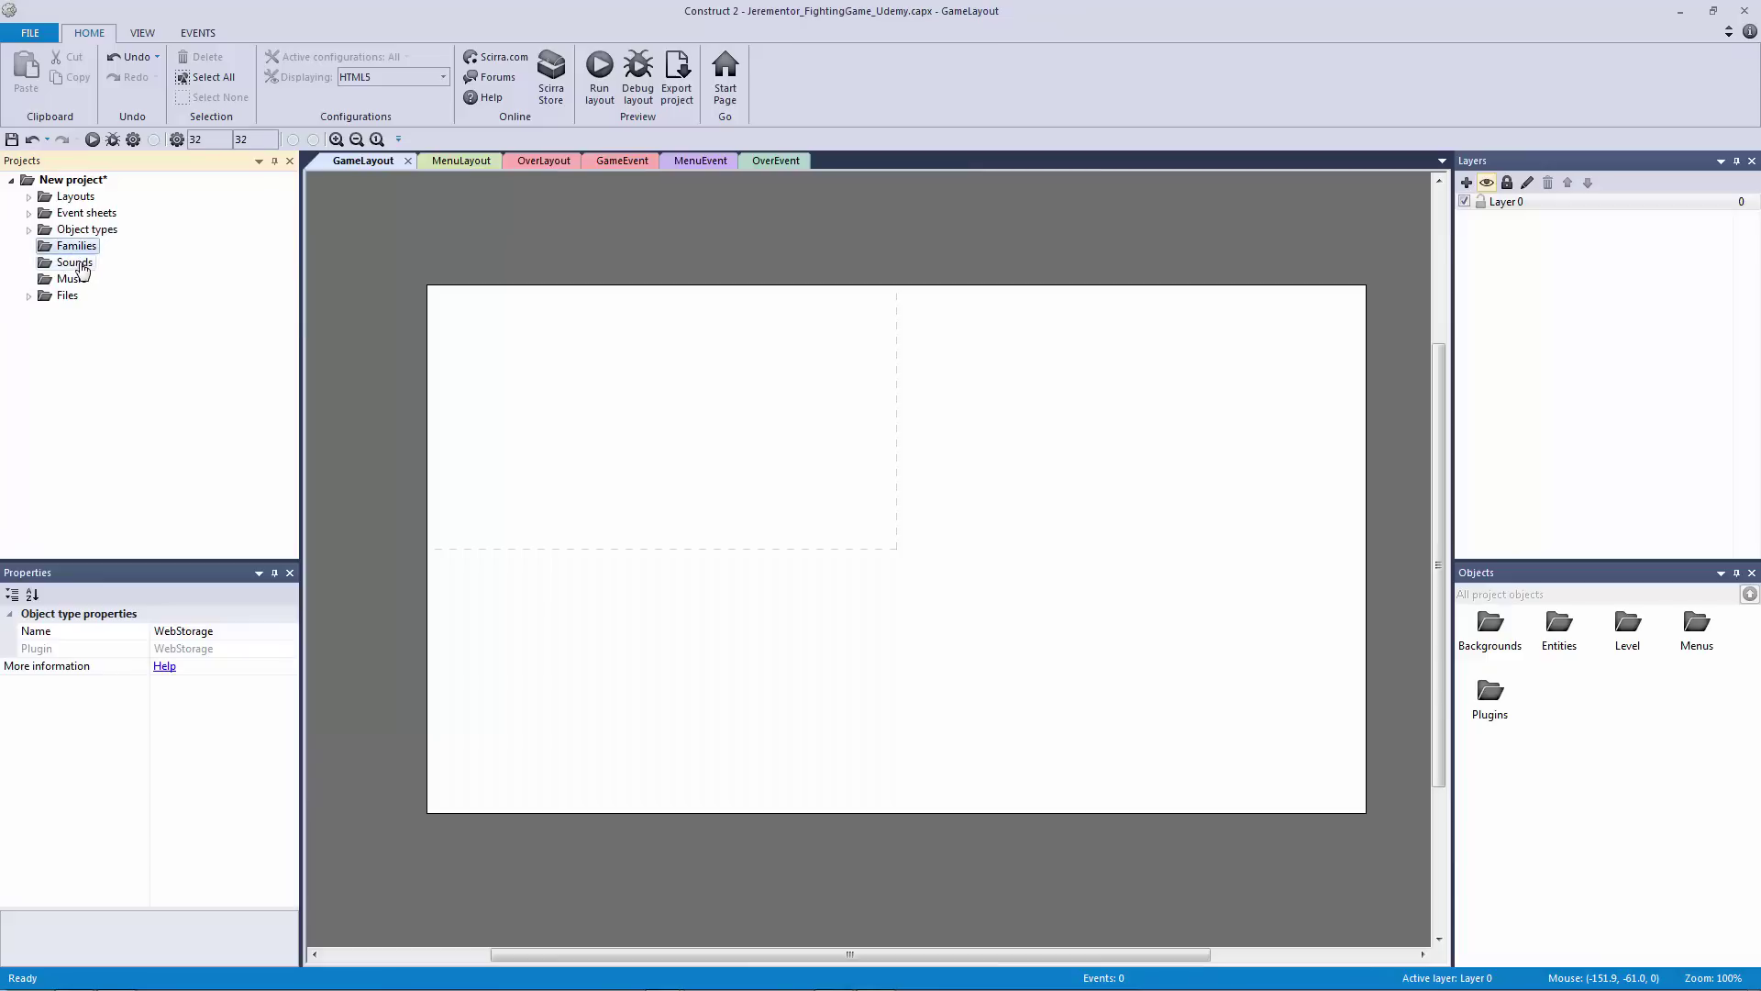
left_click(79, 263)
left_click(72, 250)
left_click(71, 265)
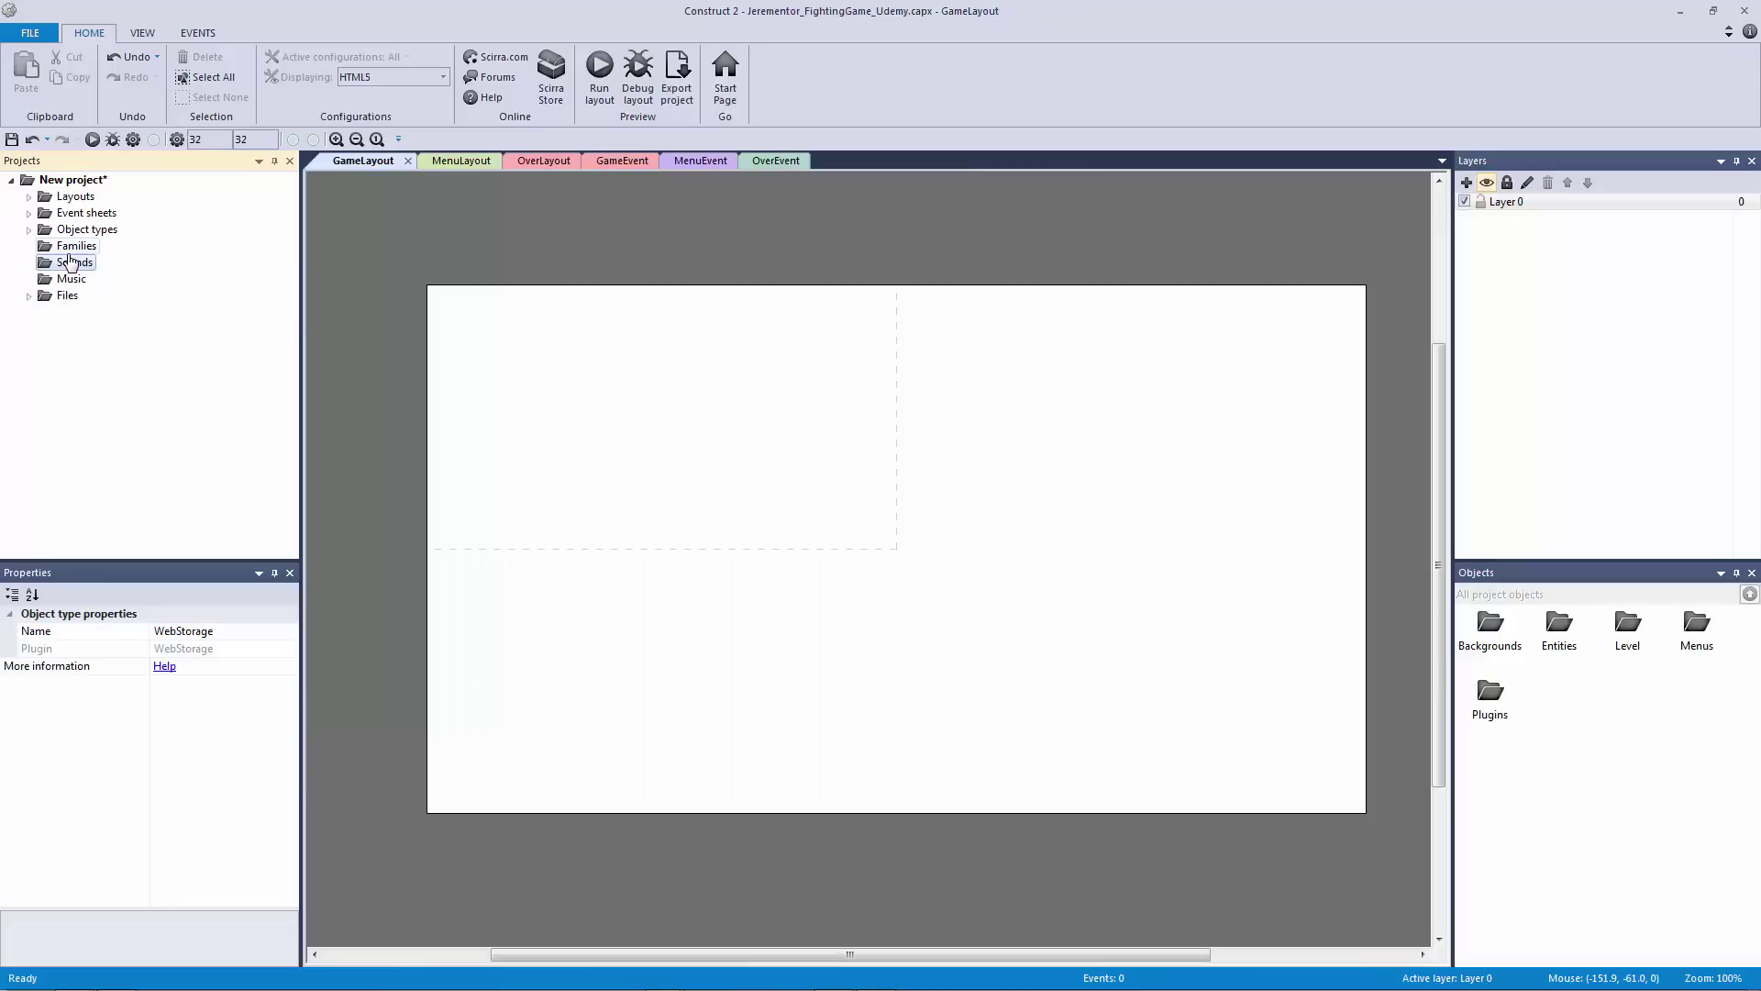
left_click(69, 249)
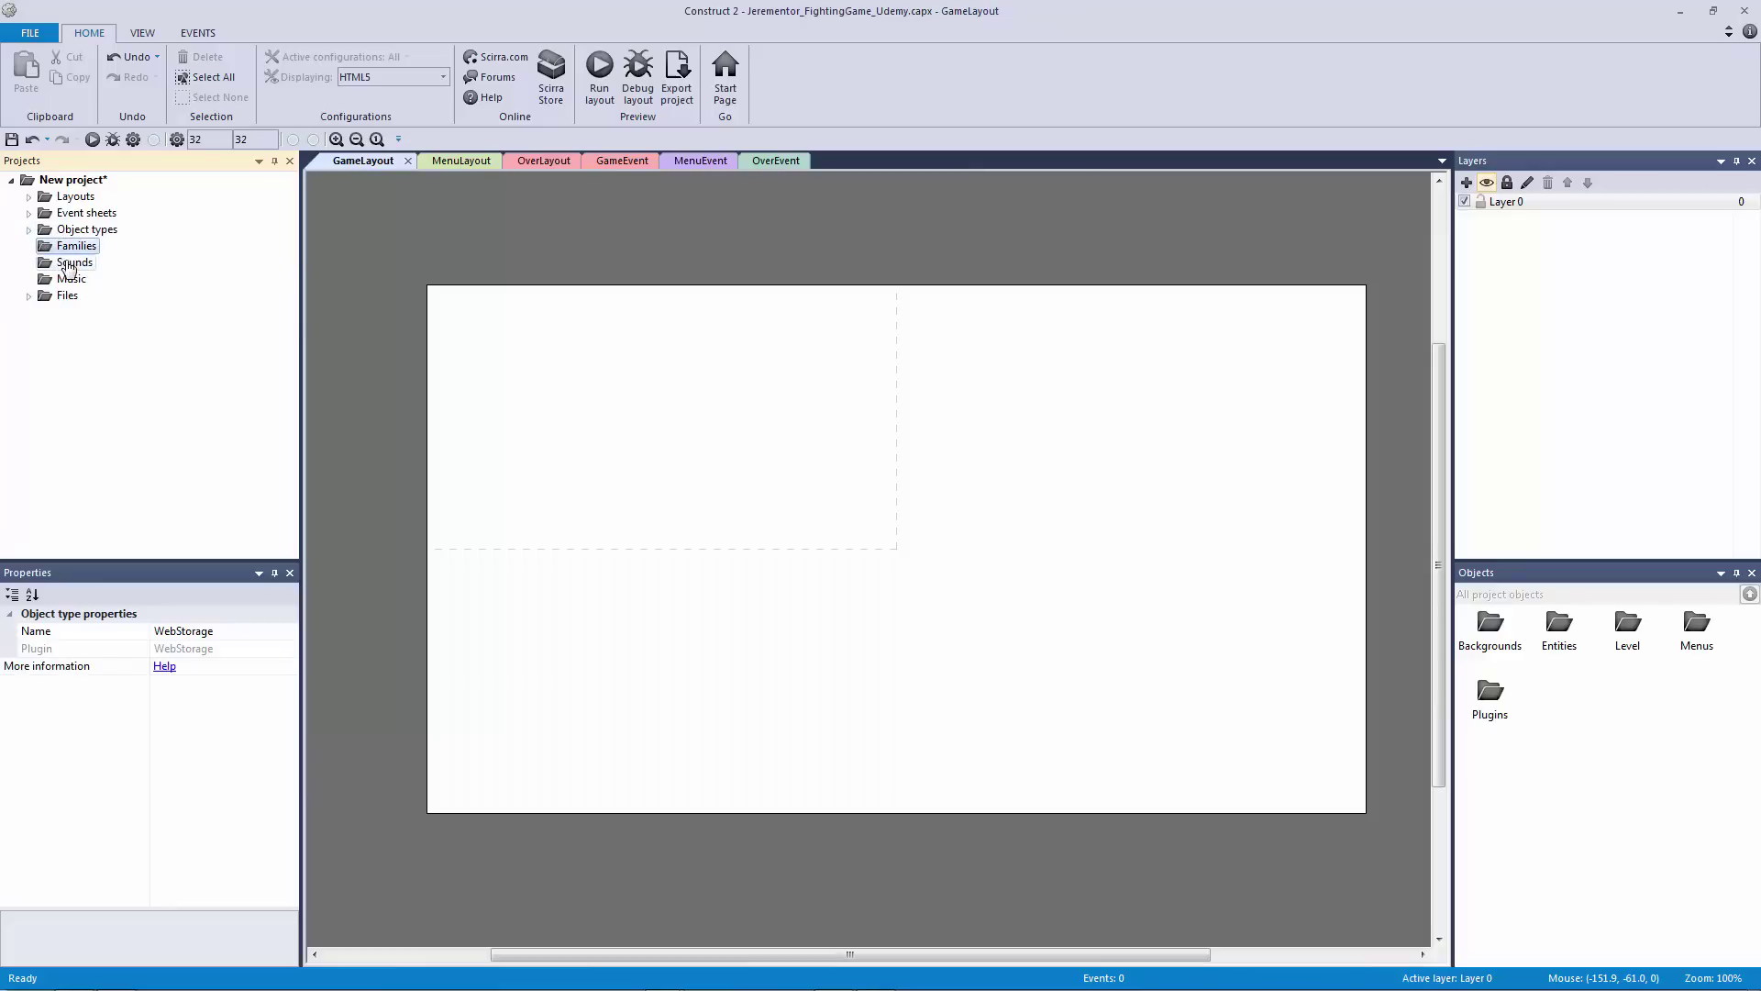
left_click(73, 268)
Step: Add Player and Enemy subfolders under Sounds, then collapse the Sounds folder
right_click(80, 270)
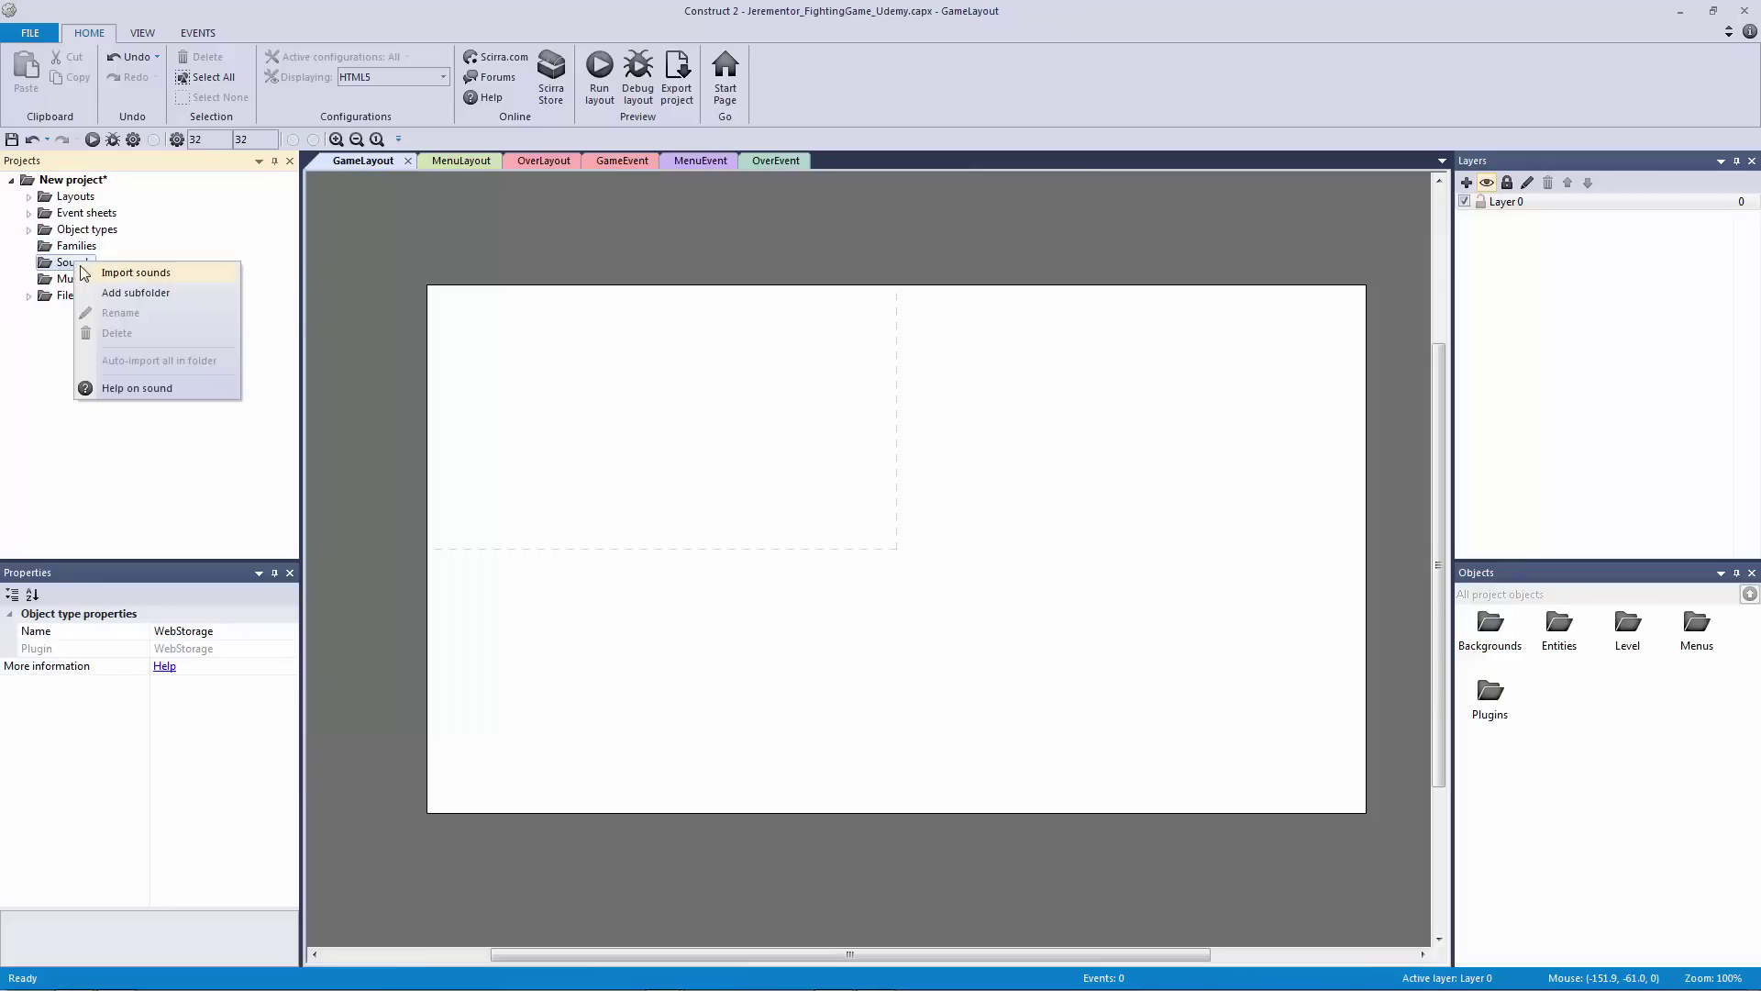
left_click(135, 292)
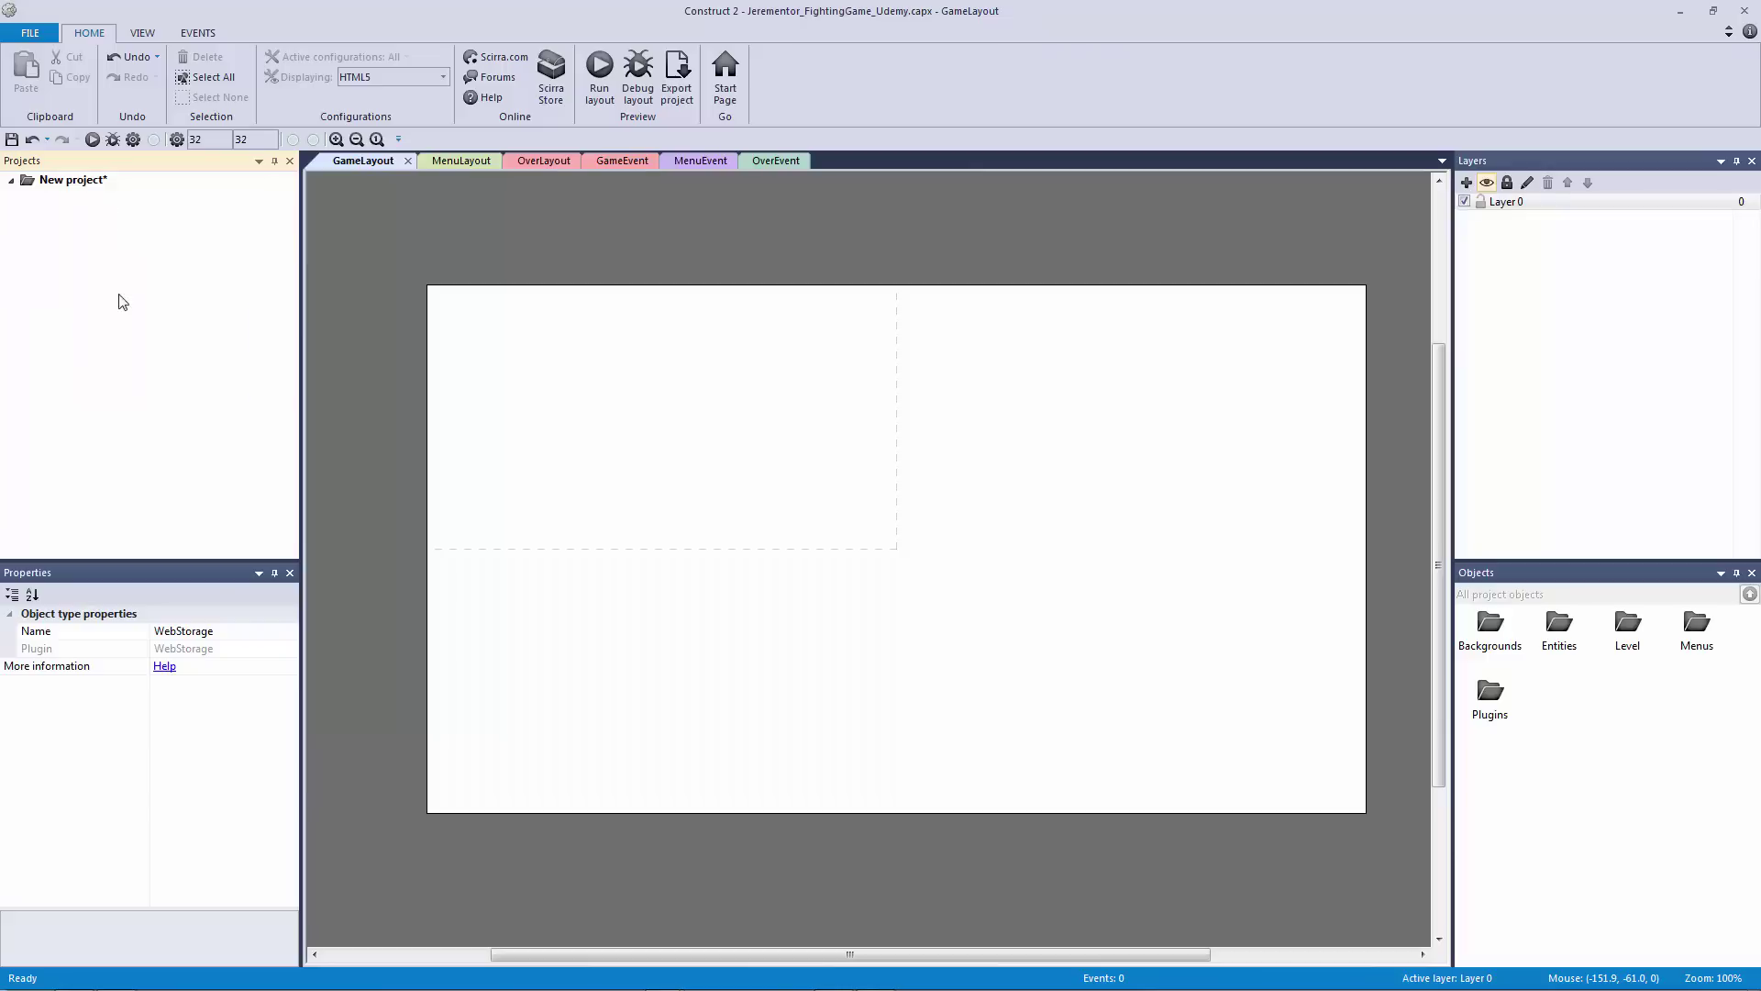
type("Player")
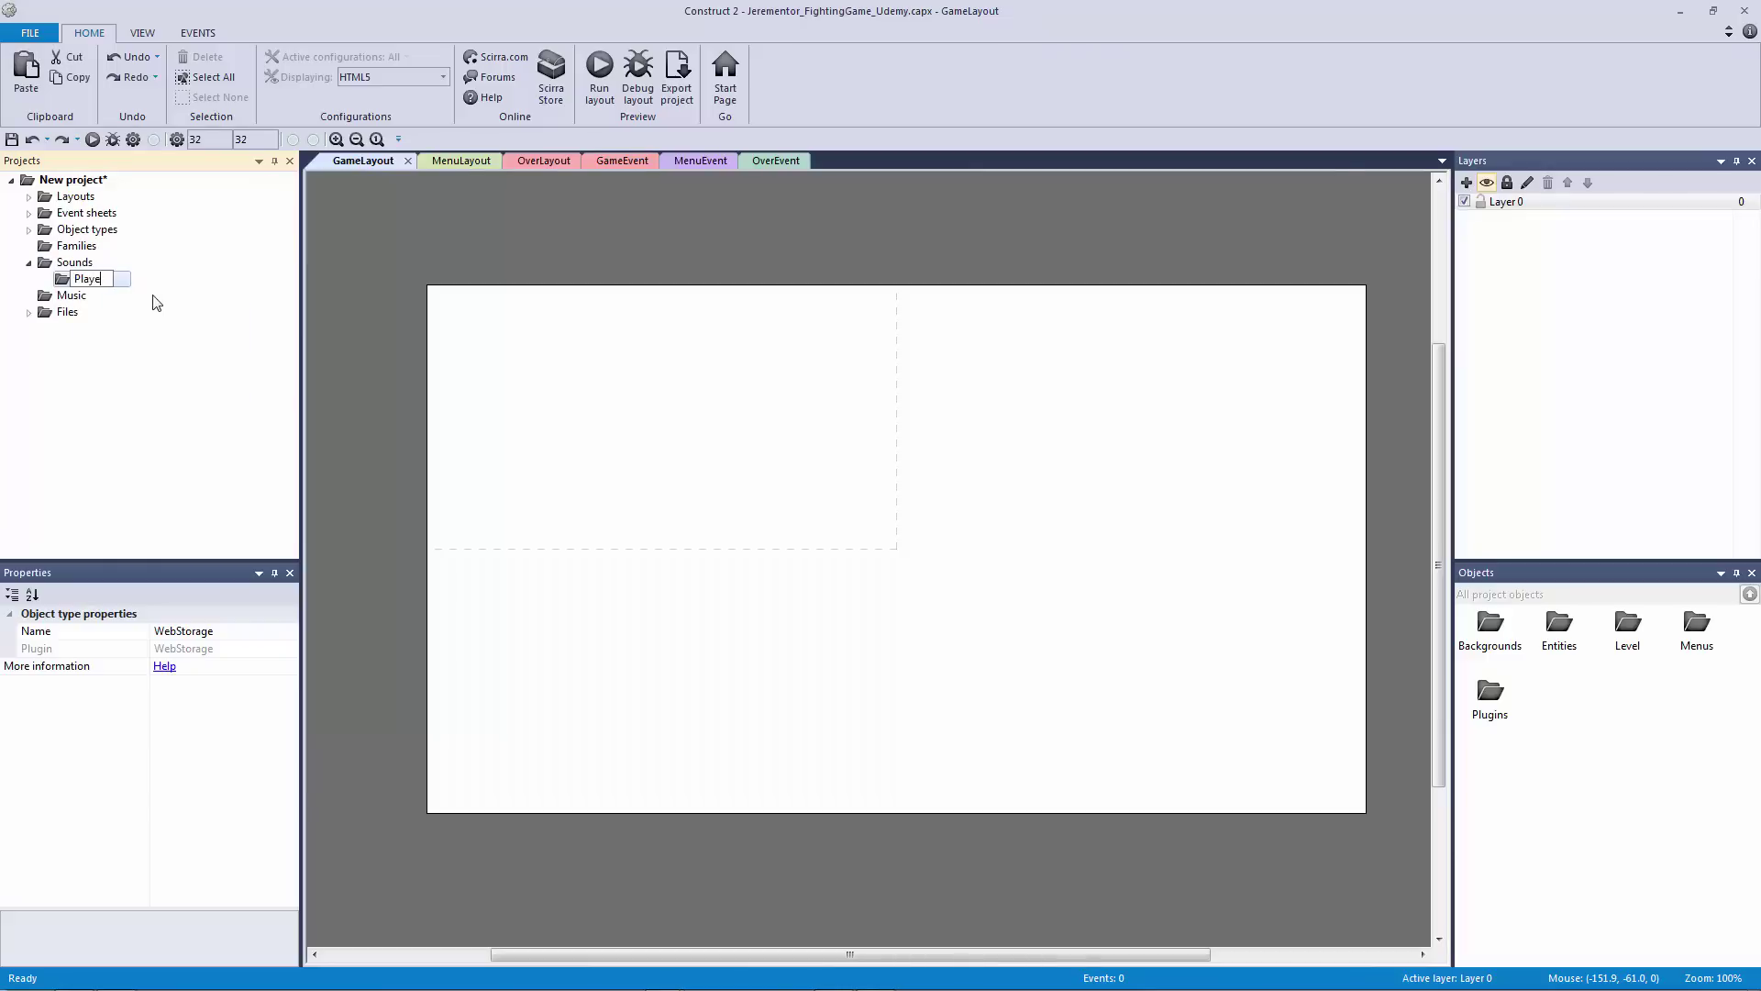
key("Return")
right_click(92, 264)
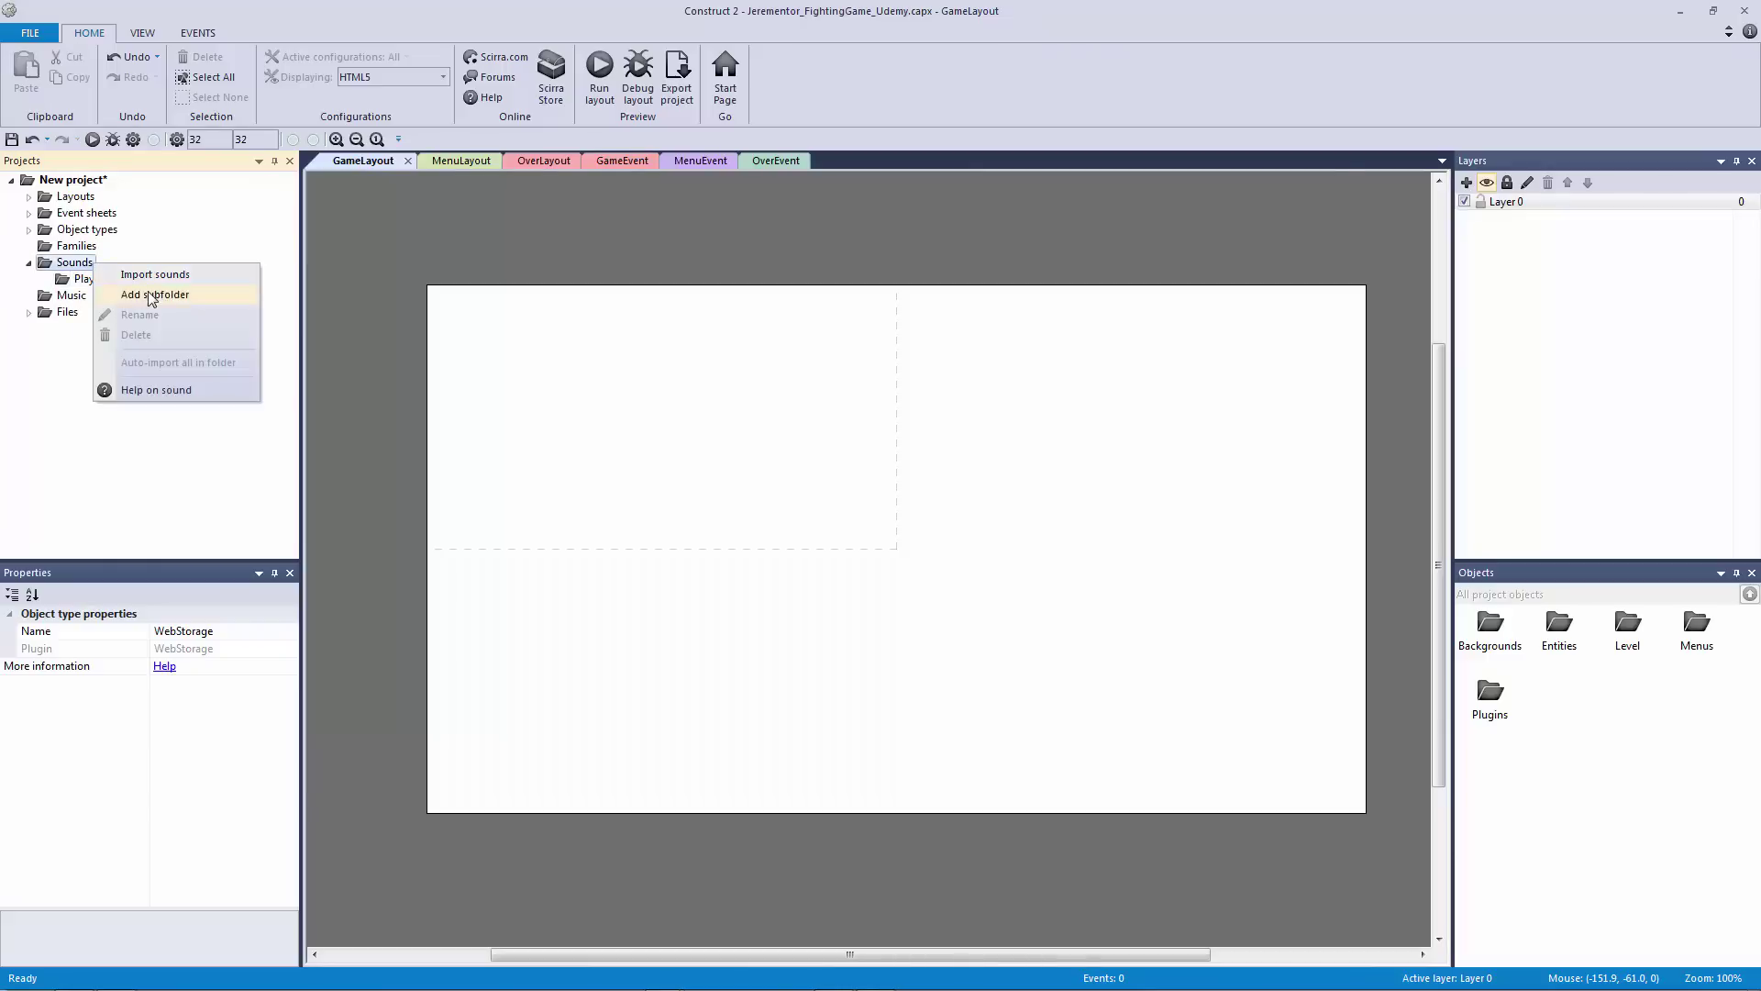
left_click(135, 294)
type("Enemy")
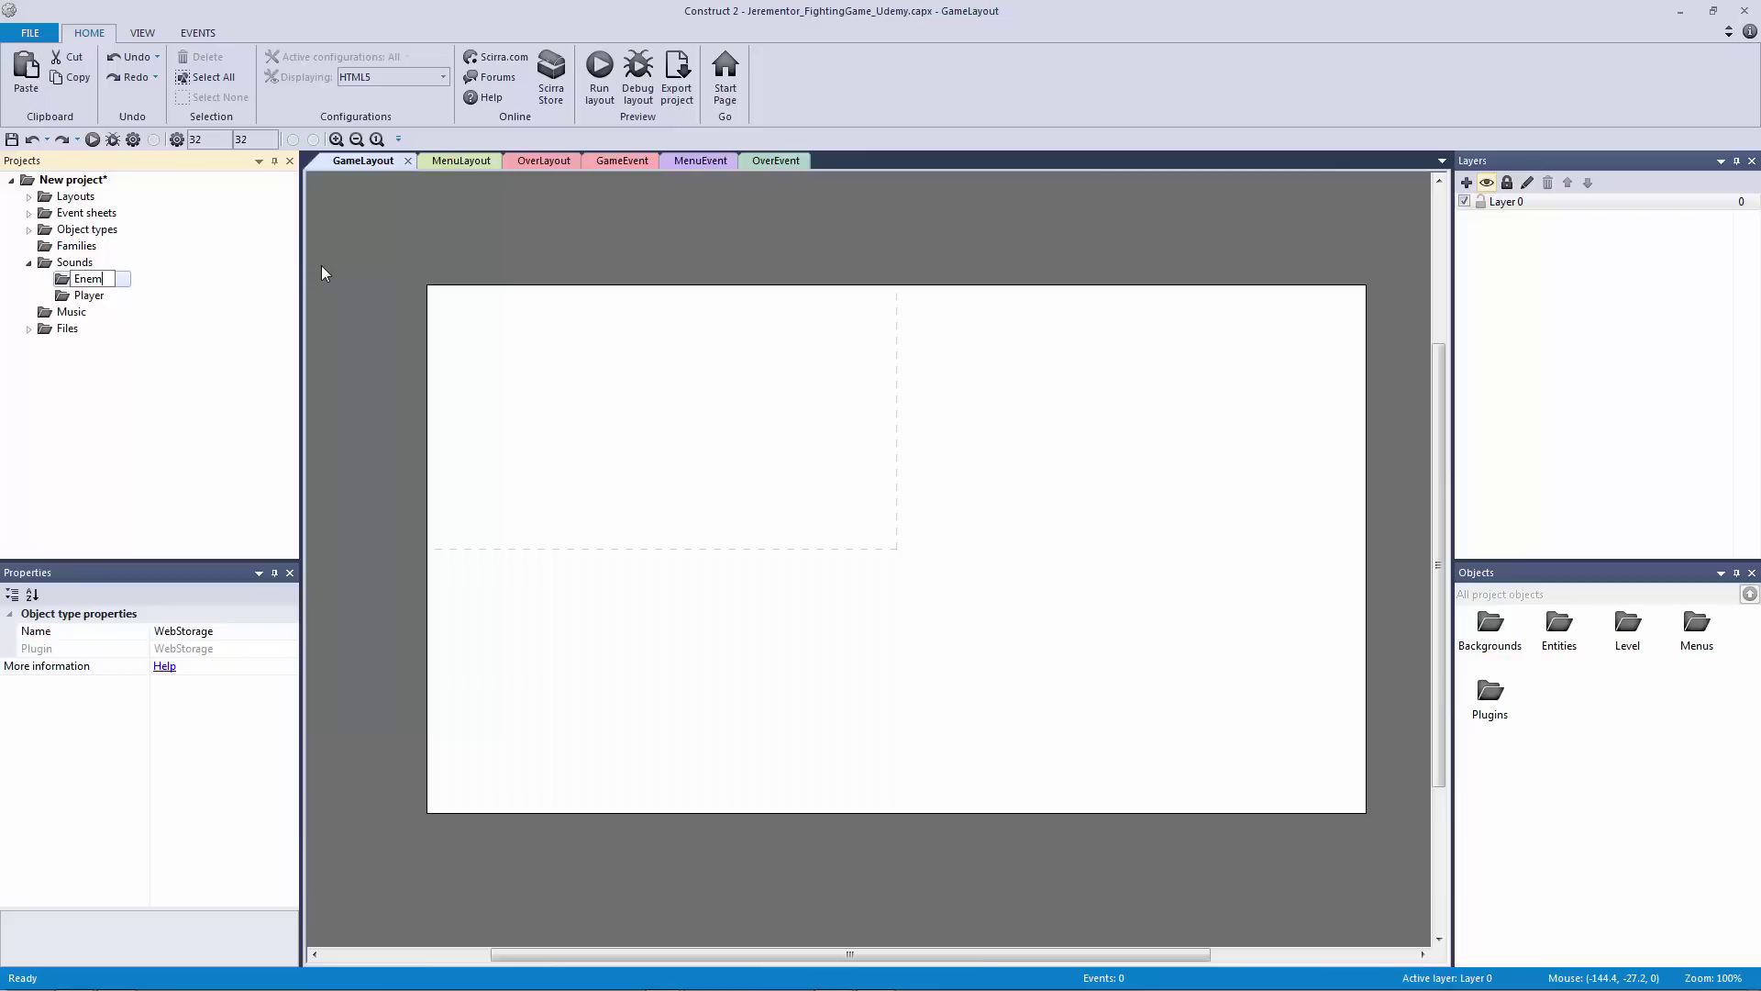
key("Return")
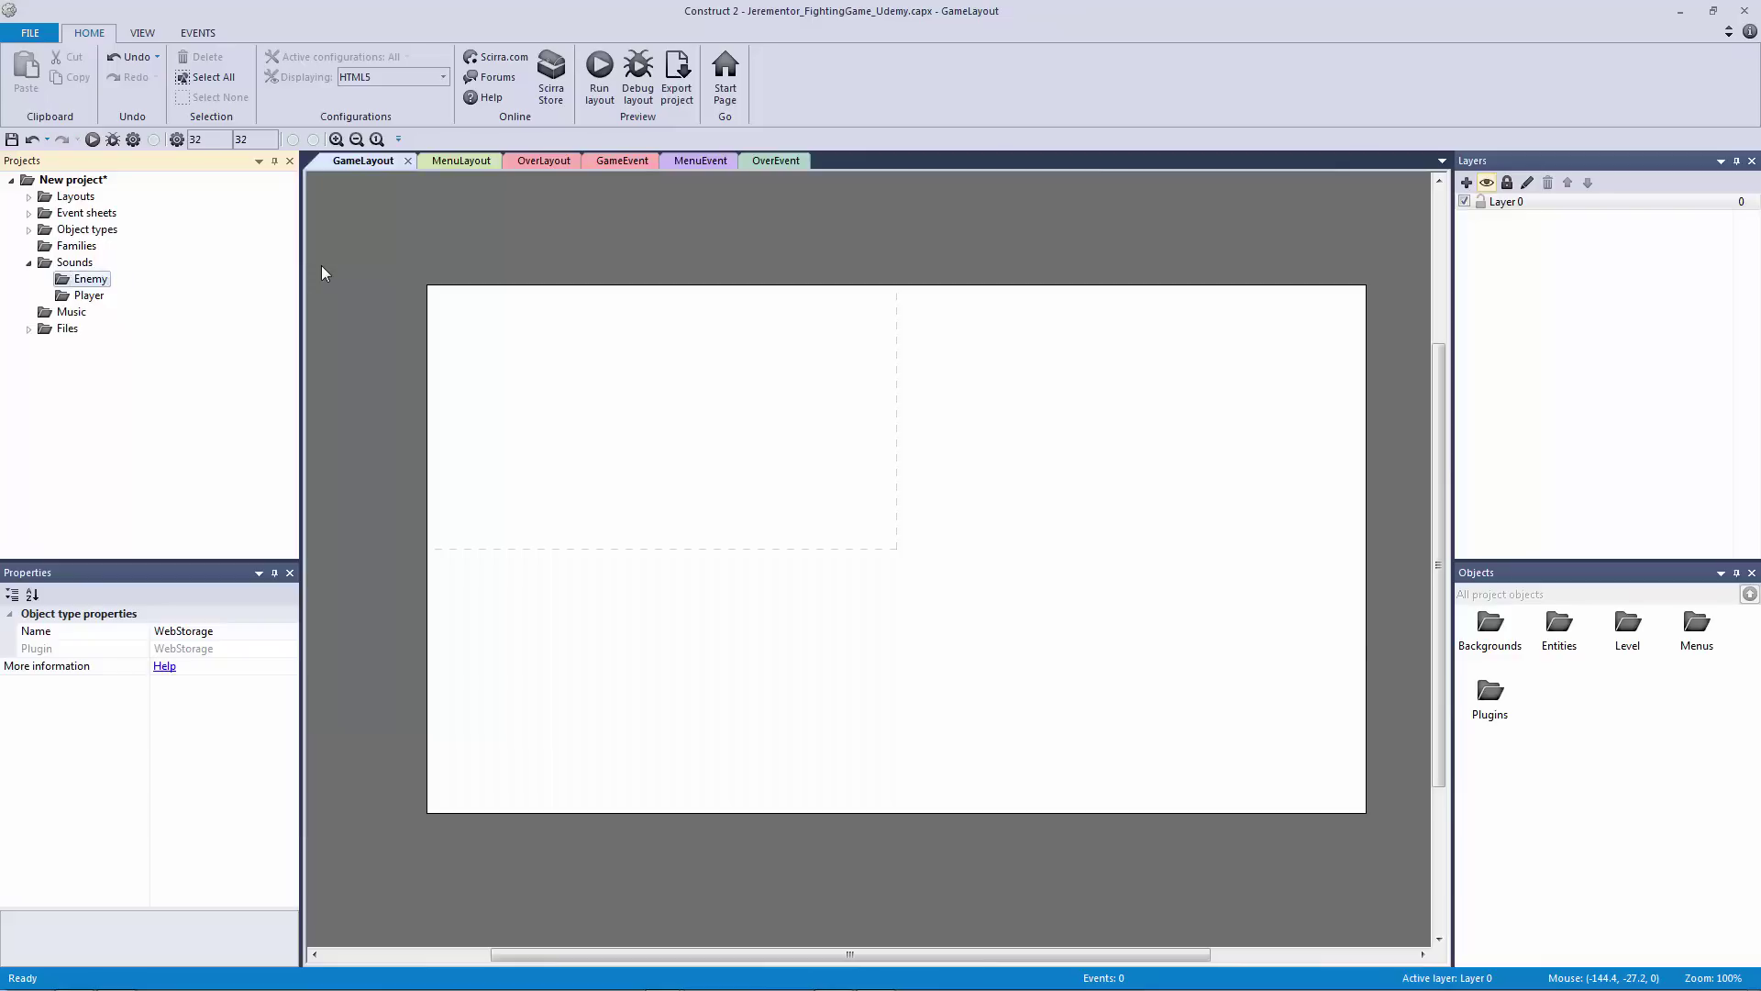
left_click(29, 264)
Step: Create the MainMenu and GameOver subfolders inside the Music folder
right_click(74, 279)
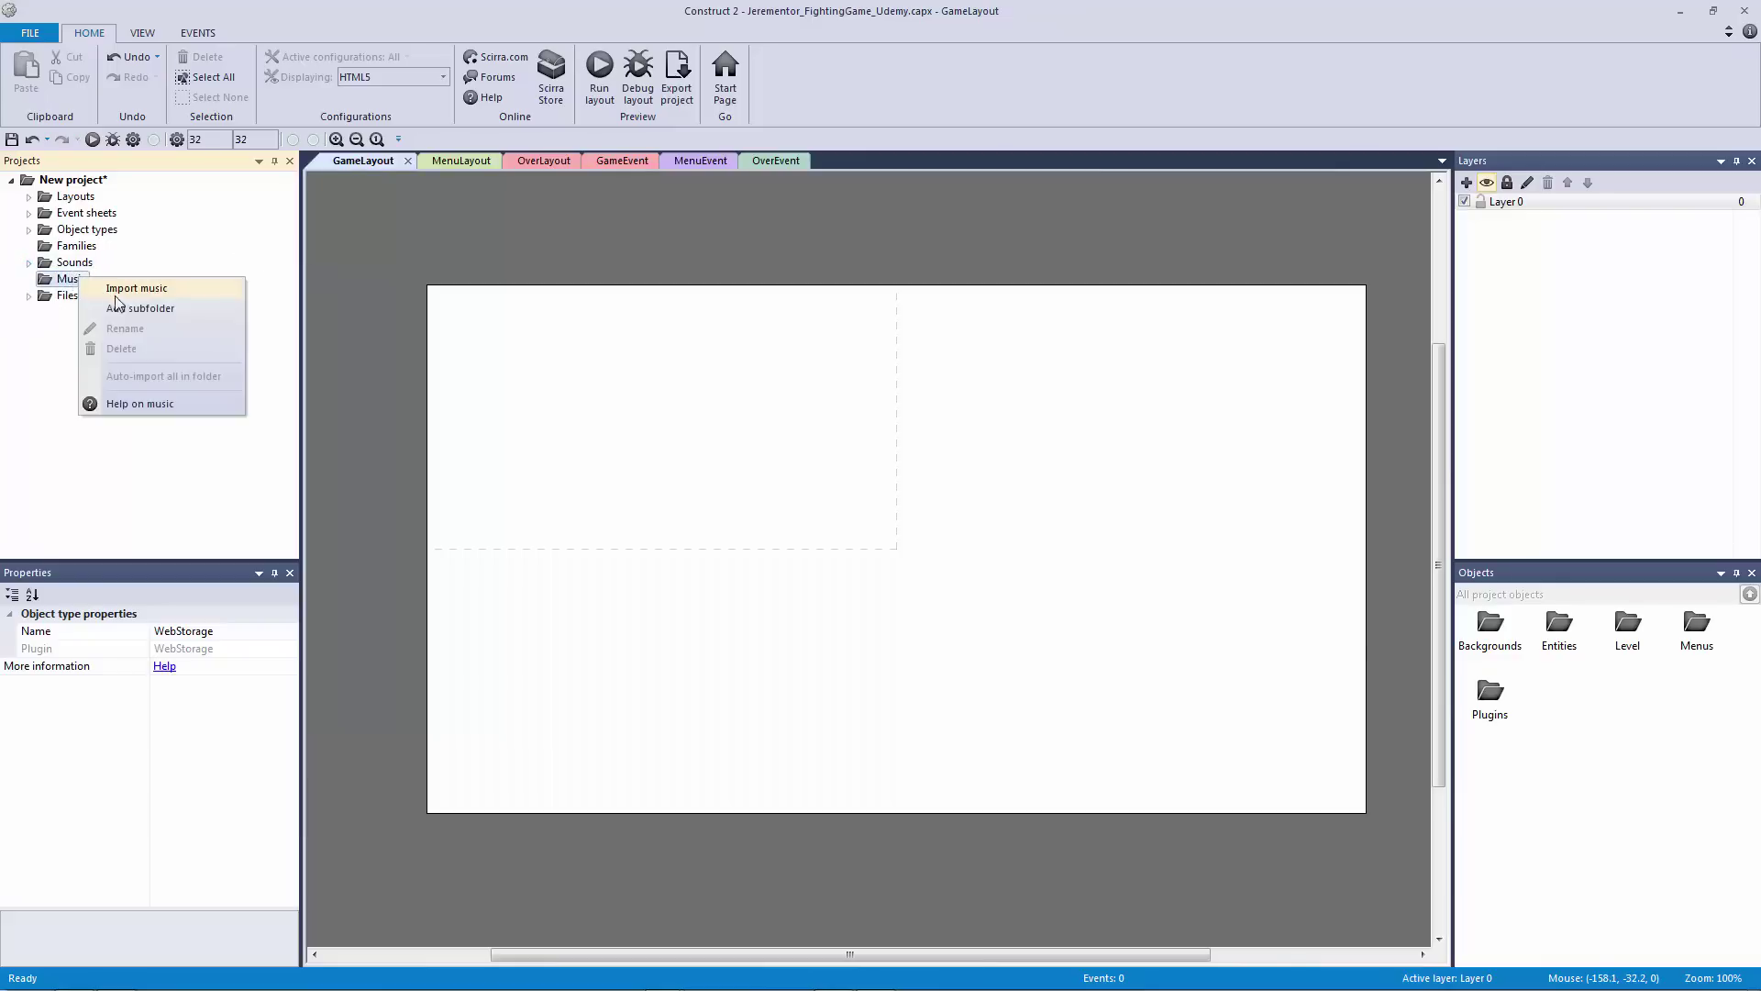
left_click(140, 308)
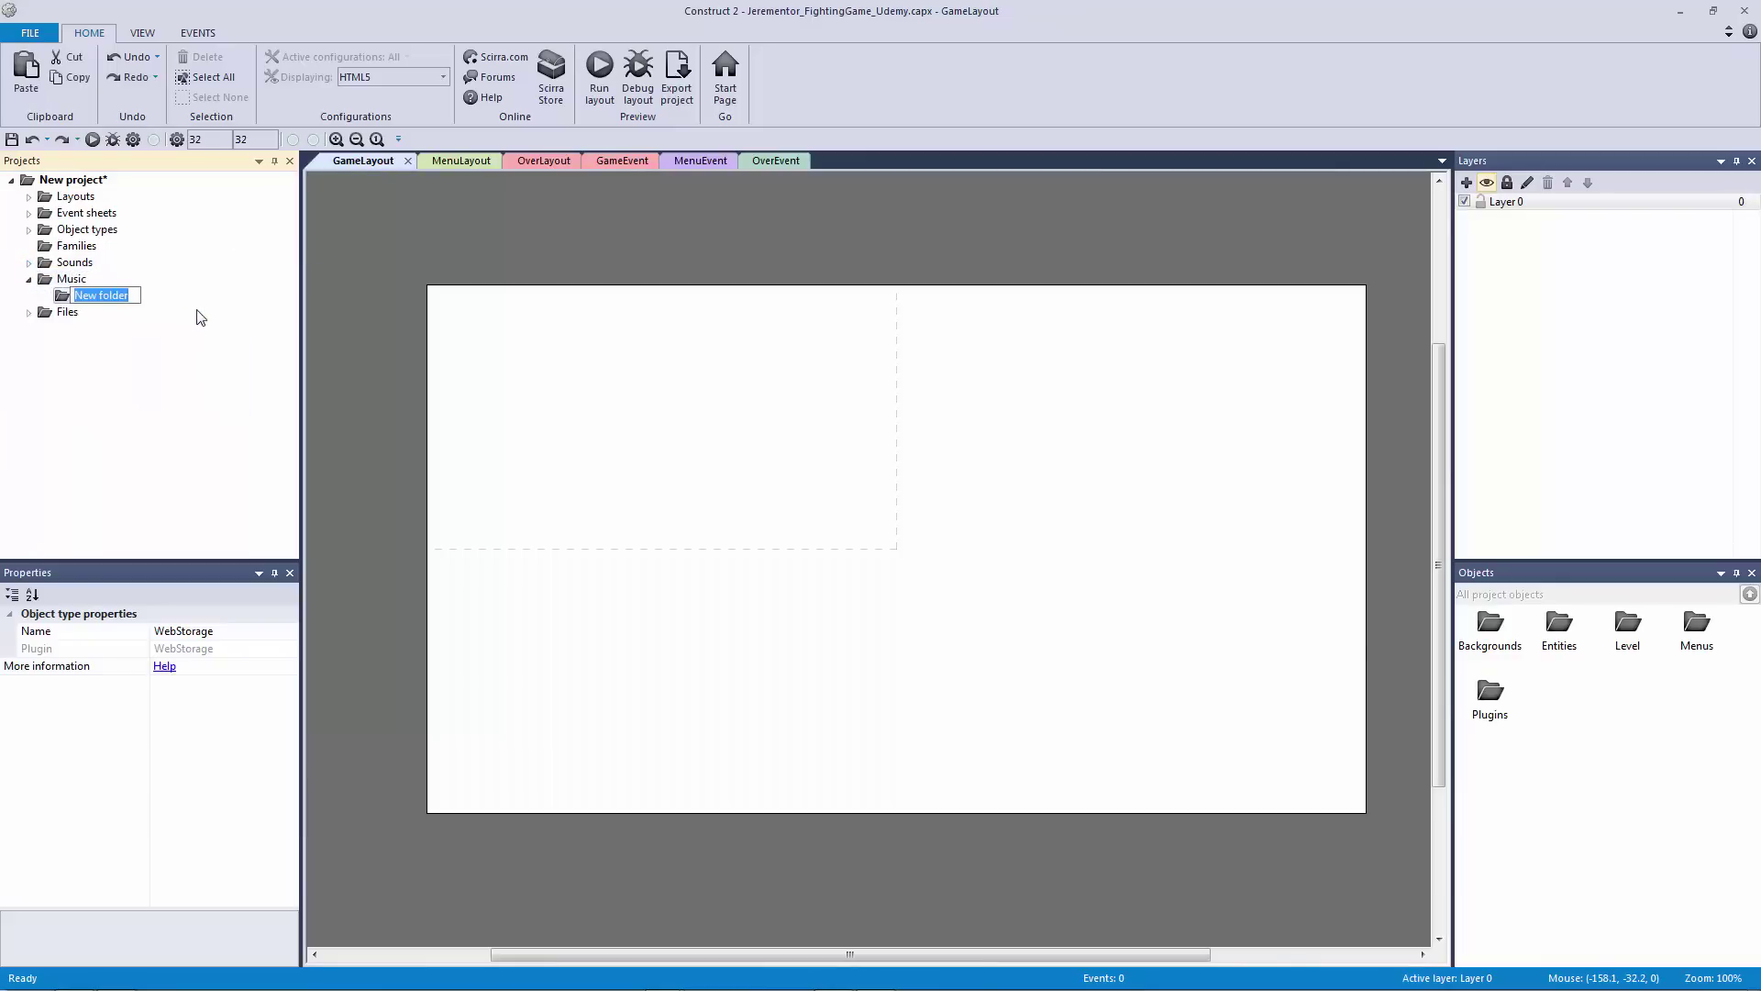
type("MainMenu")
key("Return")
right_click(74, 279)
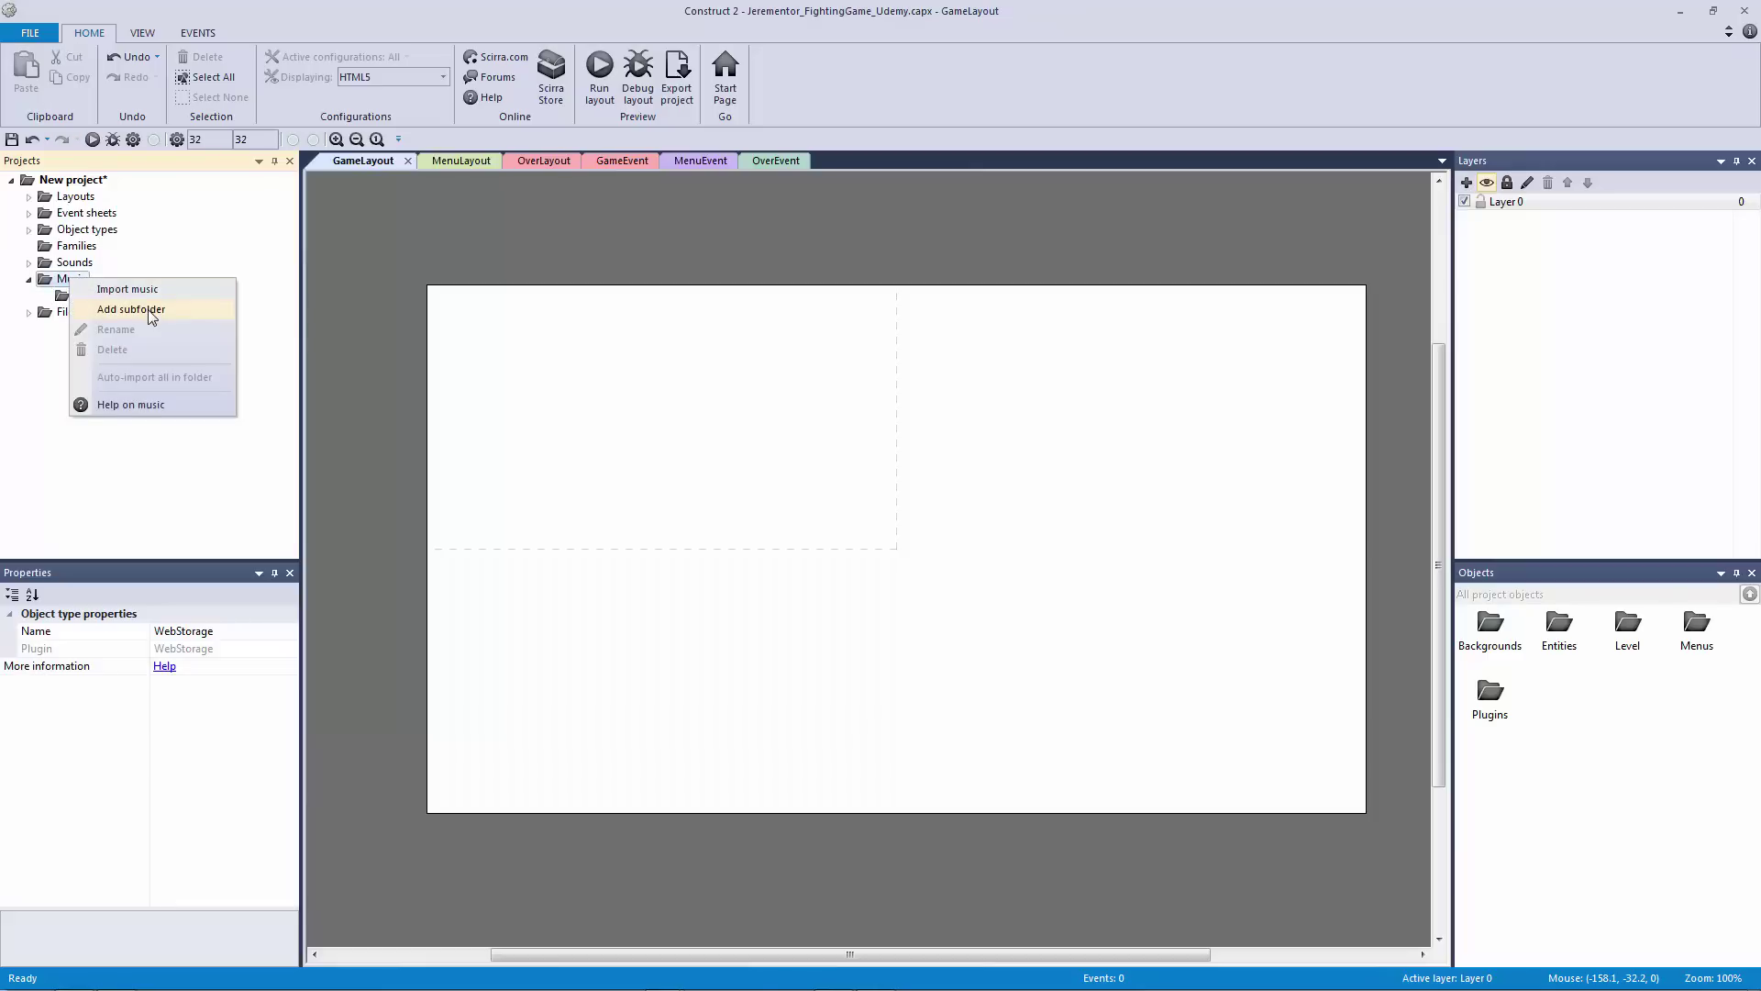
left_click(172, 310)
type("GameOver")
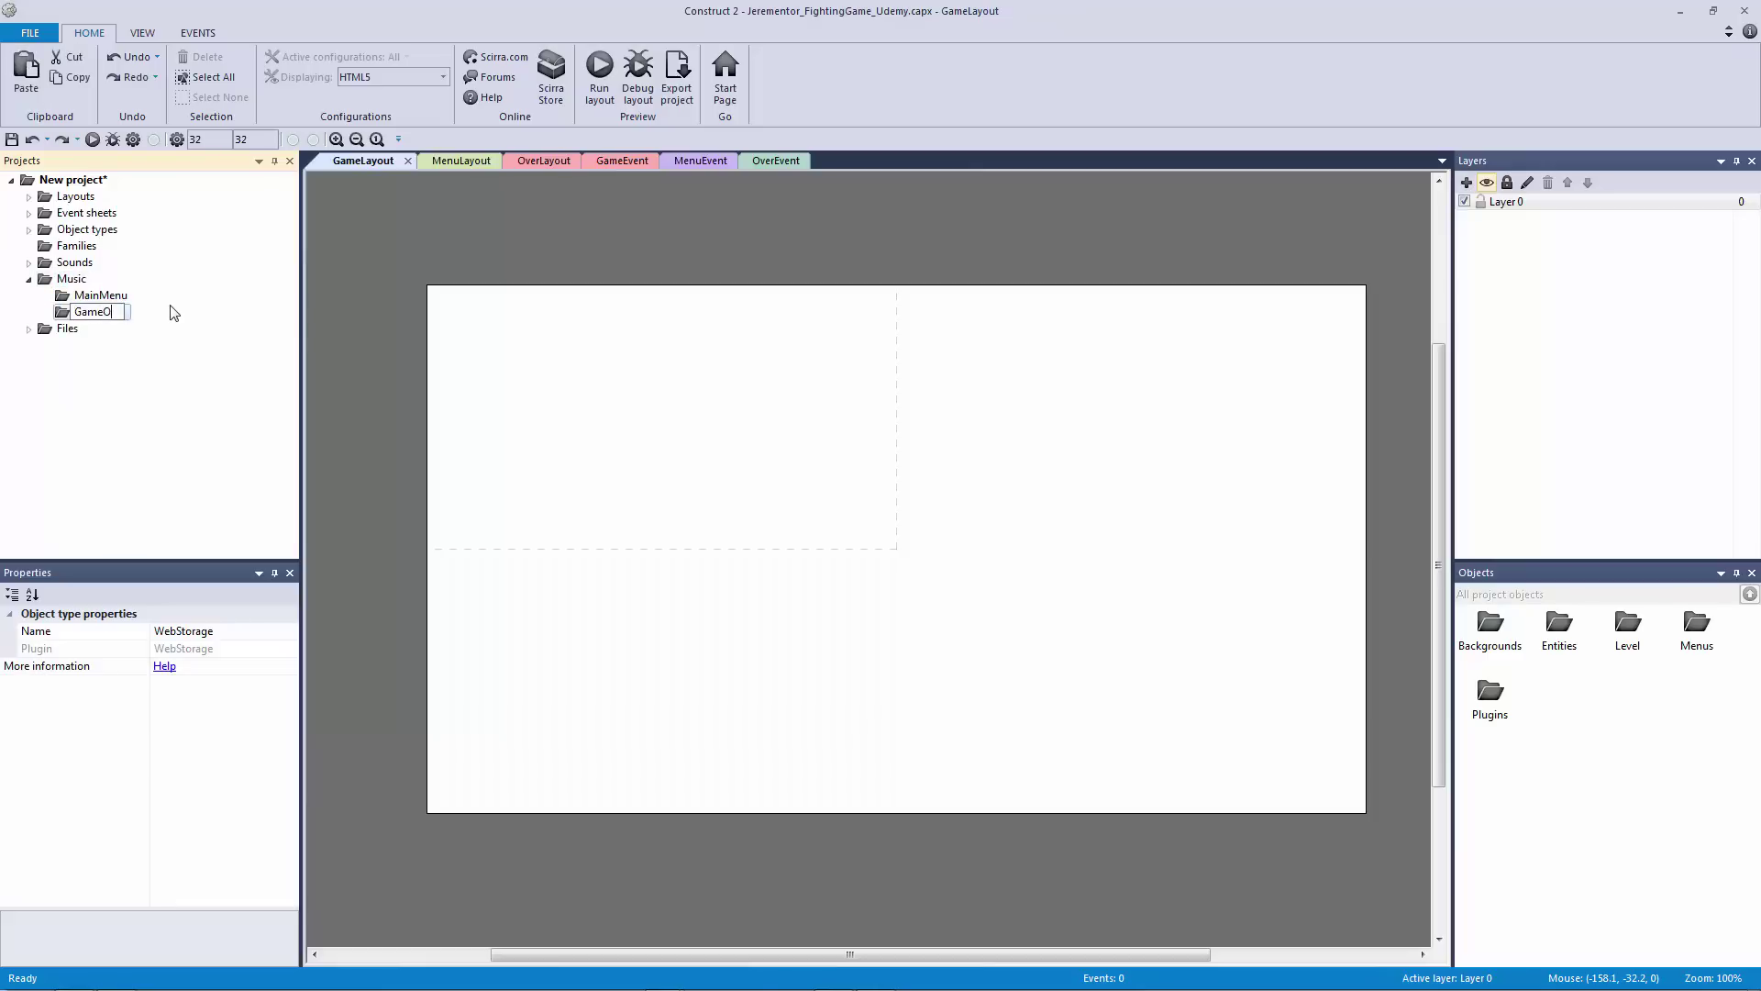
key("Return")
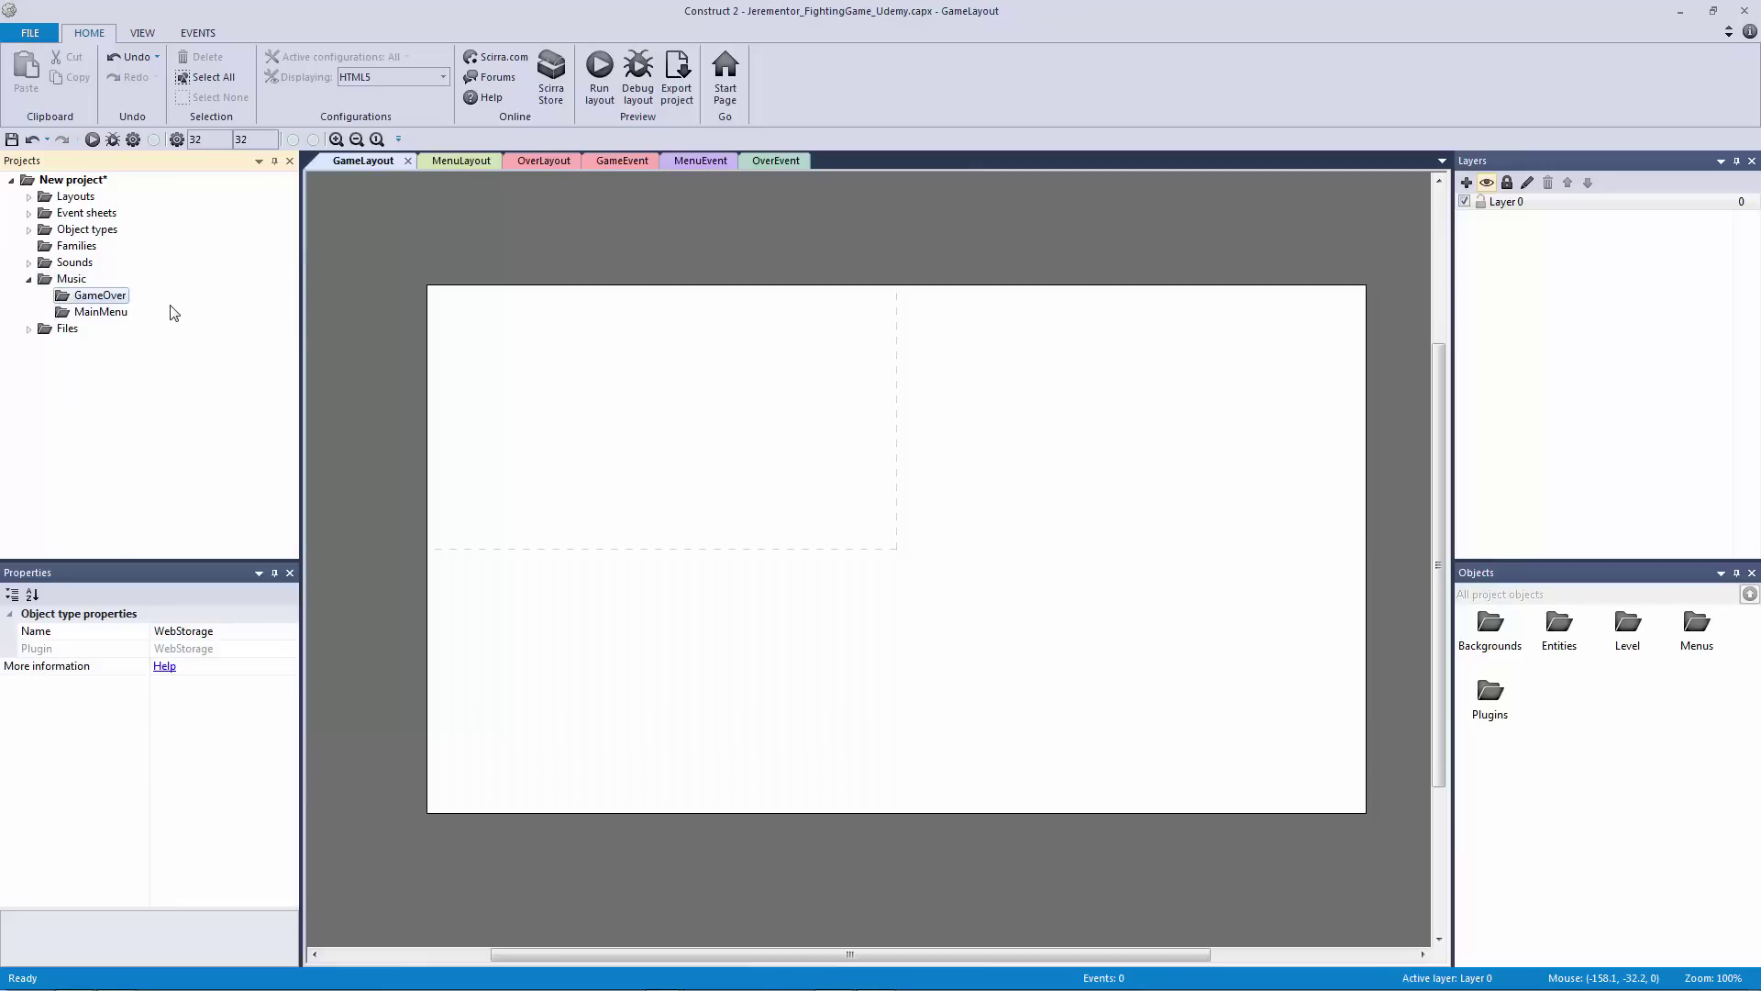
Step: Expand the Sounds, Object types, Event sheets and Layouts folders
left_click(29, 262)
left_click(28, 229)
left_click(28, 213)
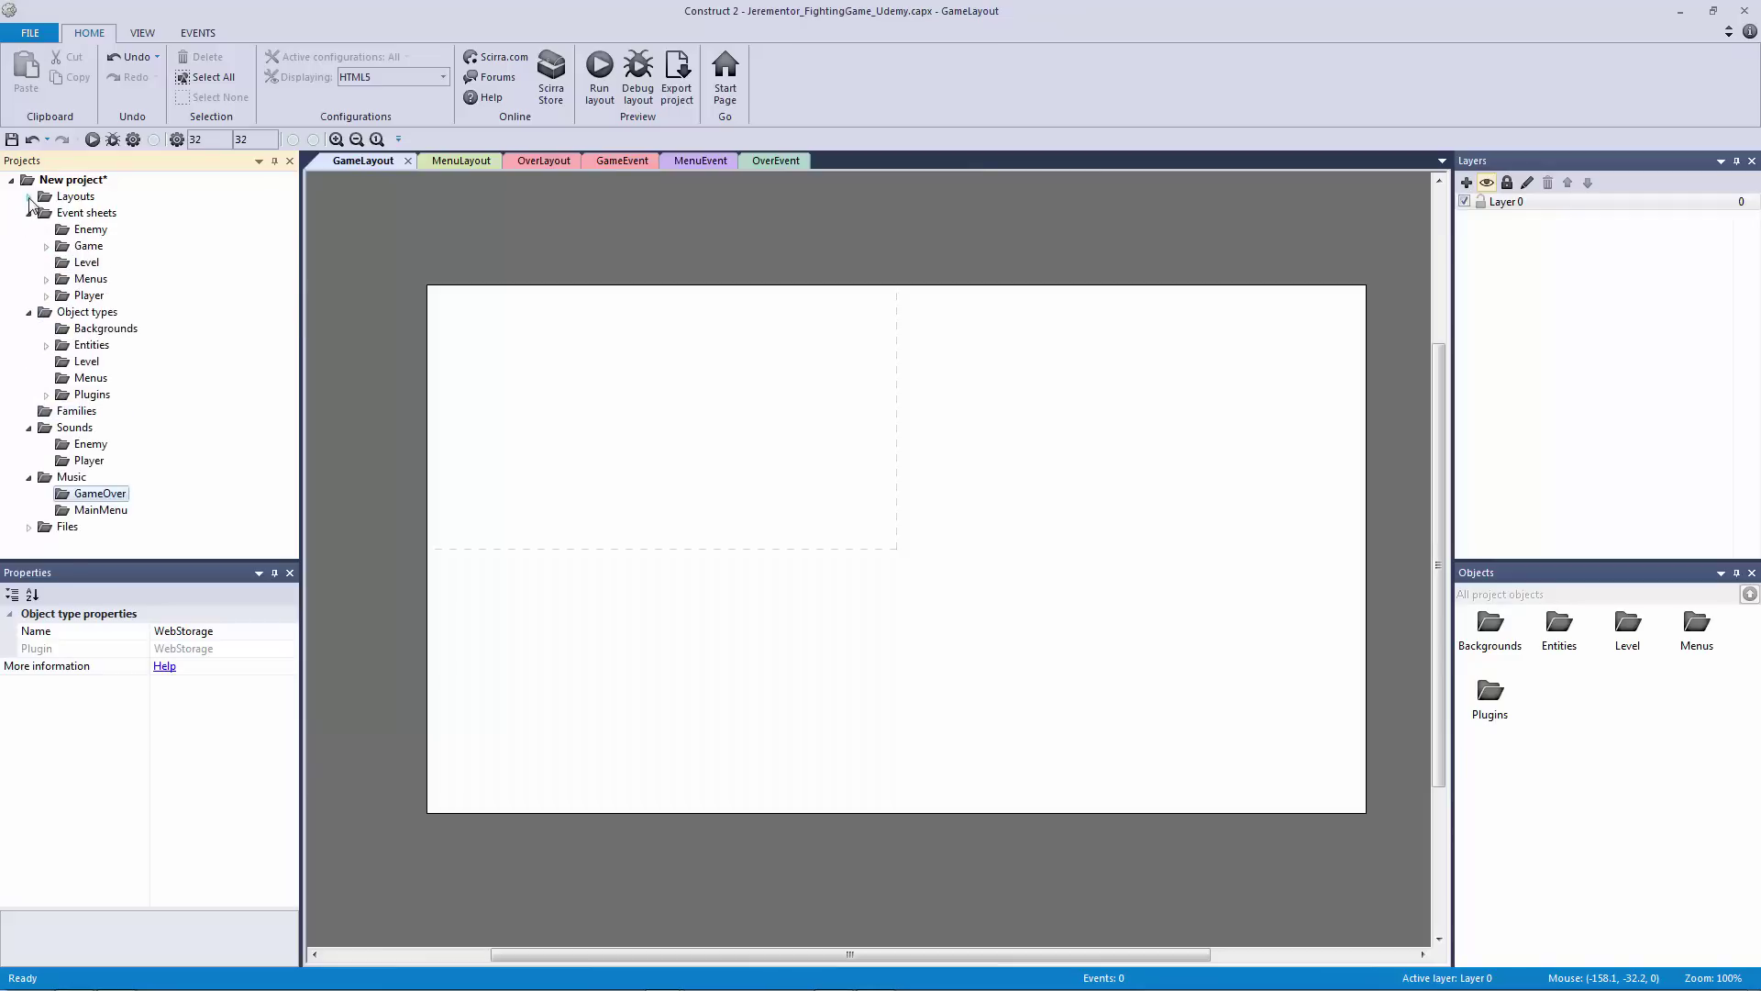
left_click(28, 196)
Step: Expand the Menus and Level layout folders and the Game, Player and Menus event sheet folders
left_click(47, 213)
left_click(47, 263)
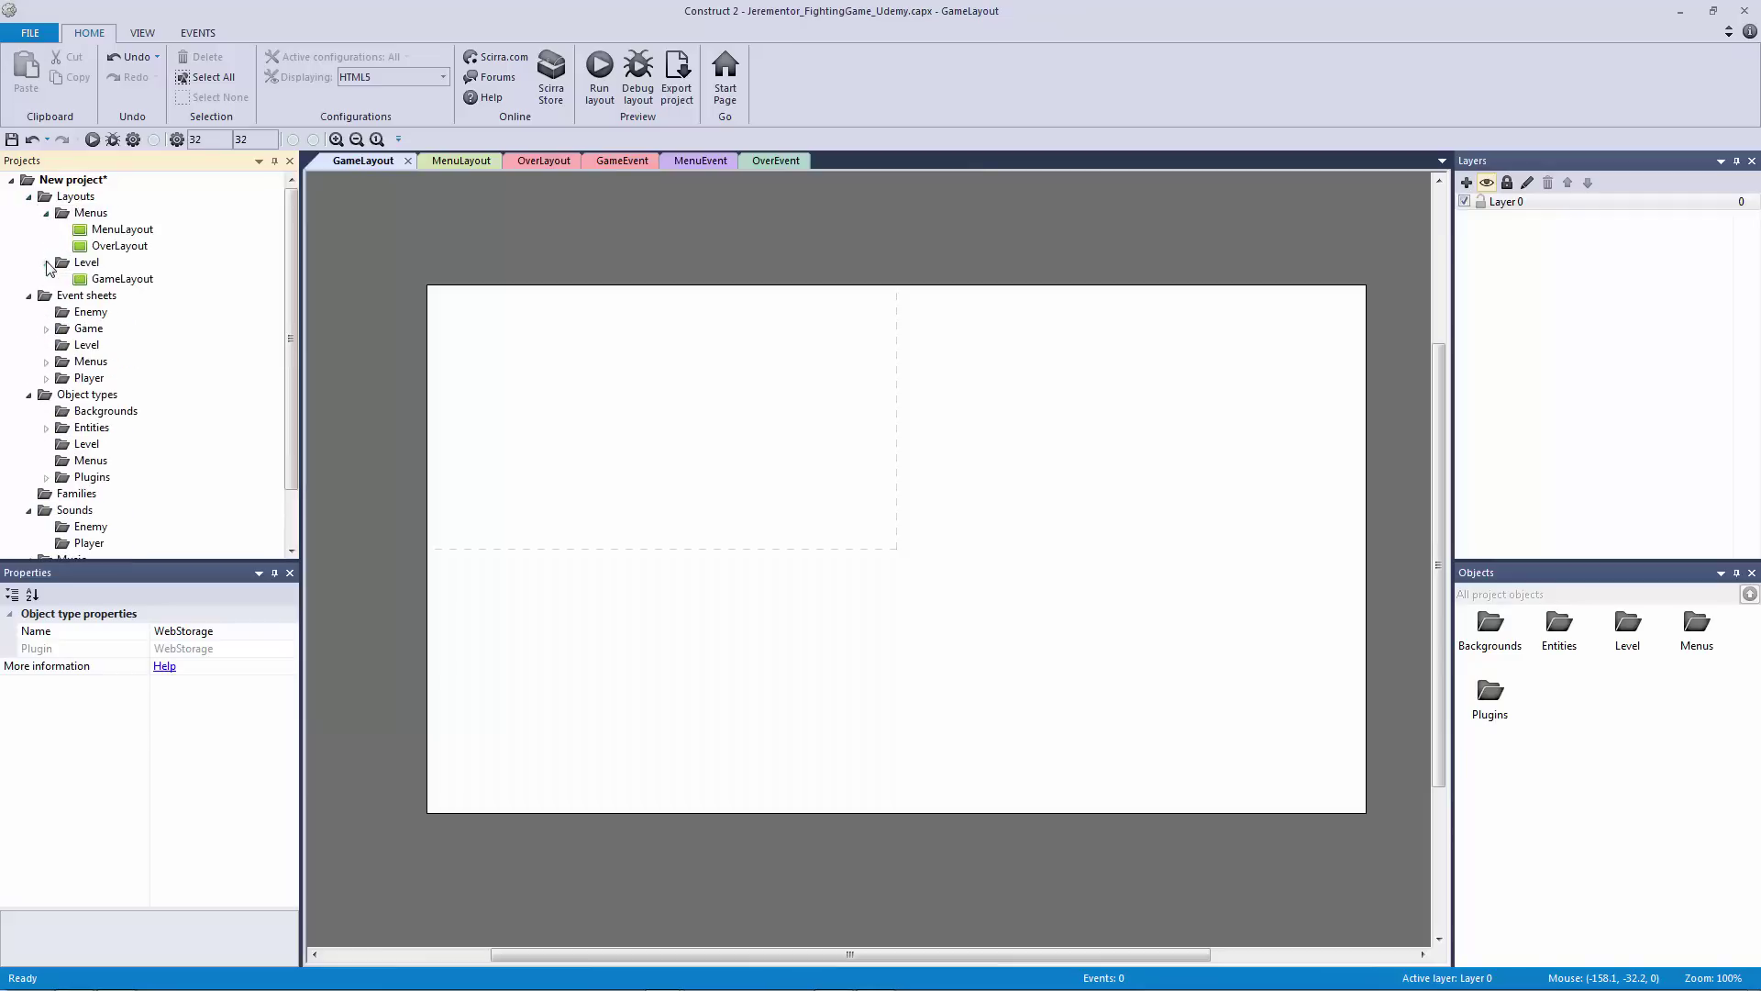
left_click(47, 329)
left_click(47, 394)
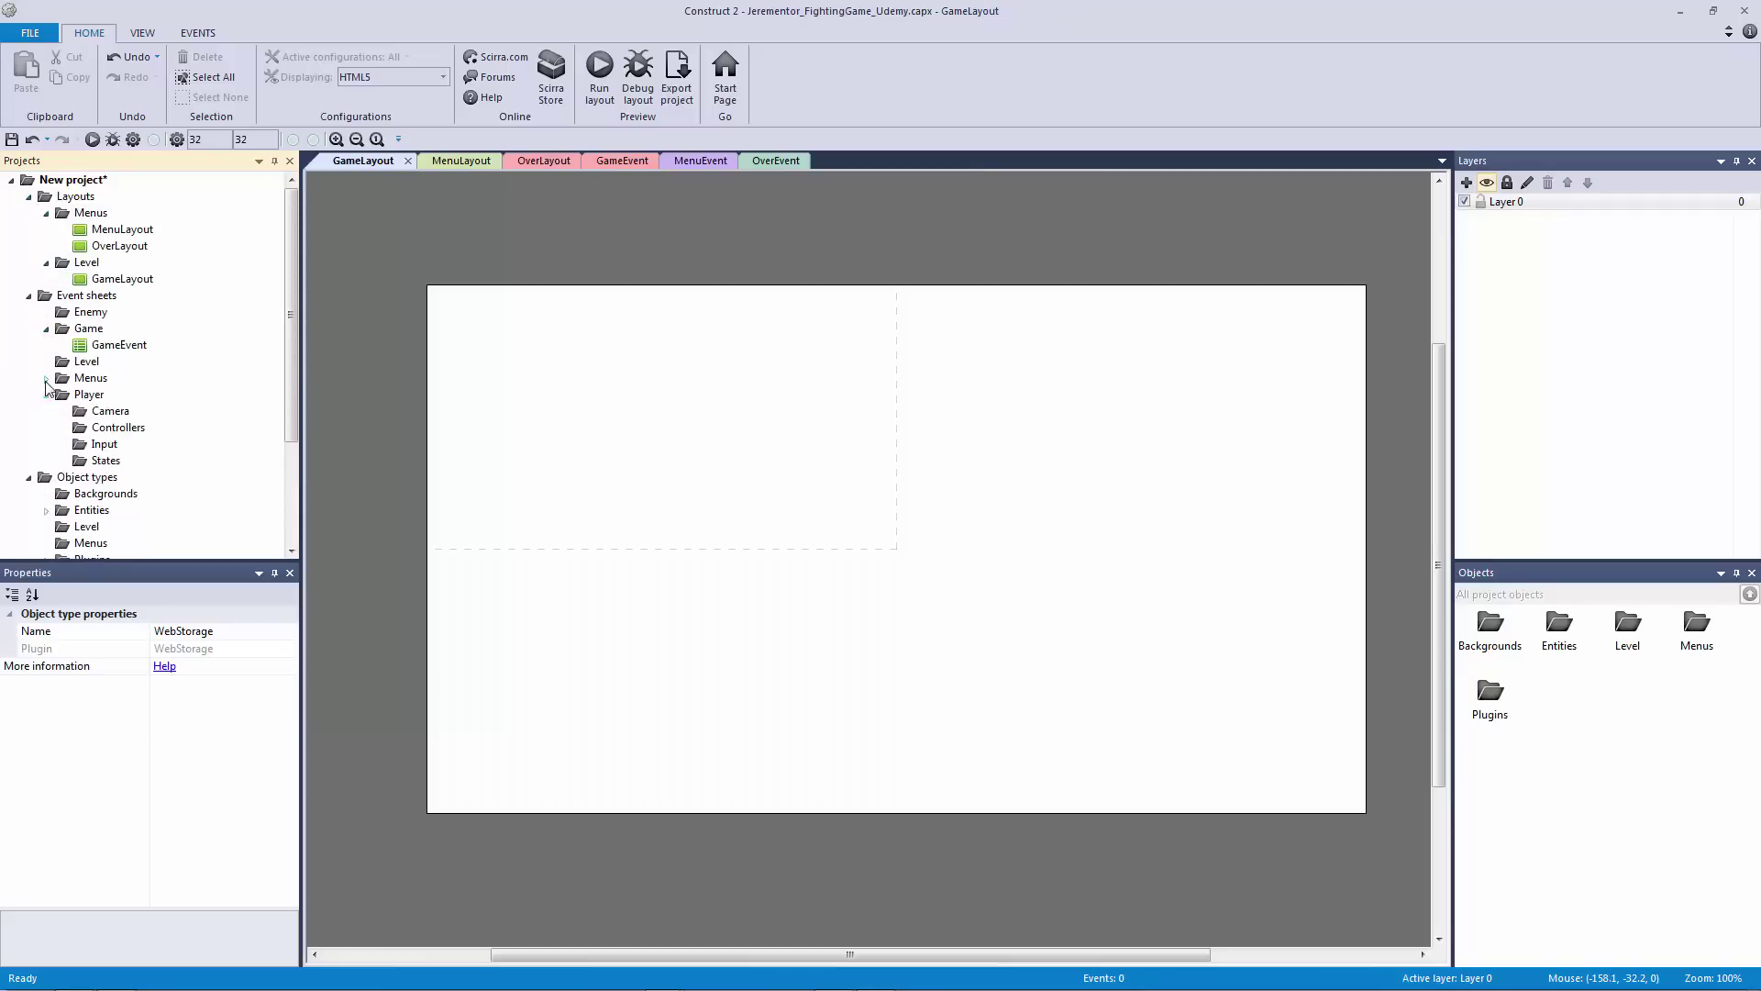
left_click(47, 378)
Step: Expand the Entities and Plugins object type folders and scroll through to review the tree
scroll(51, 397, "down", 3)
left_click(47, 395)
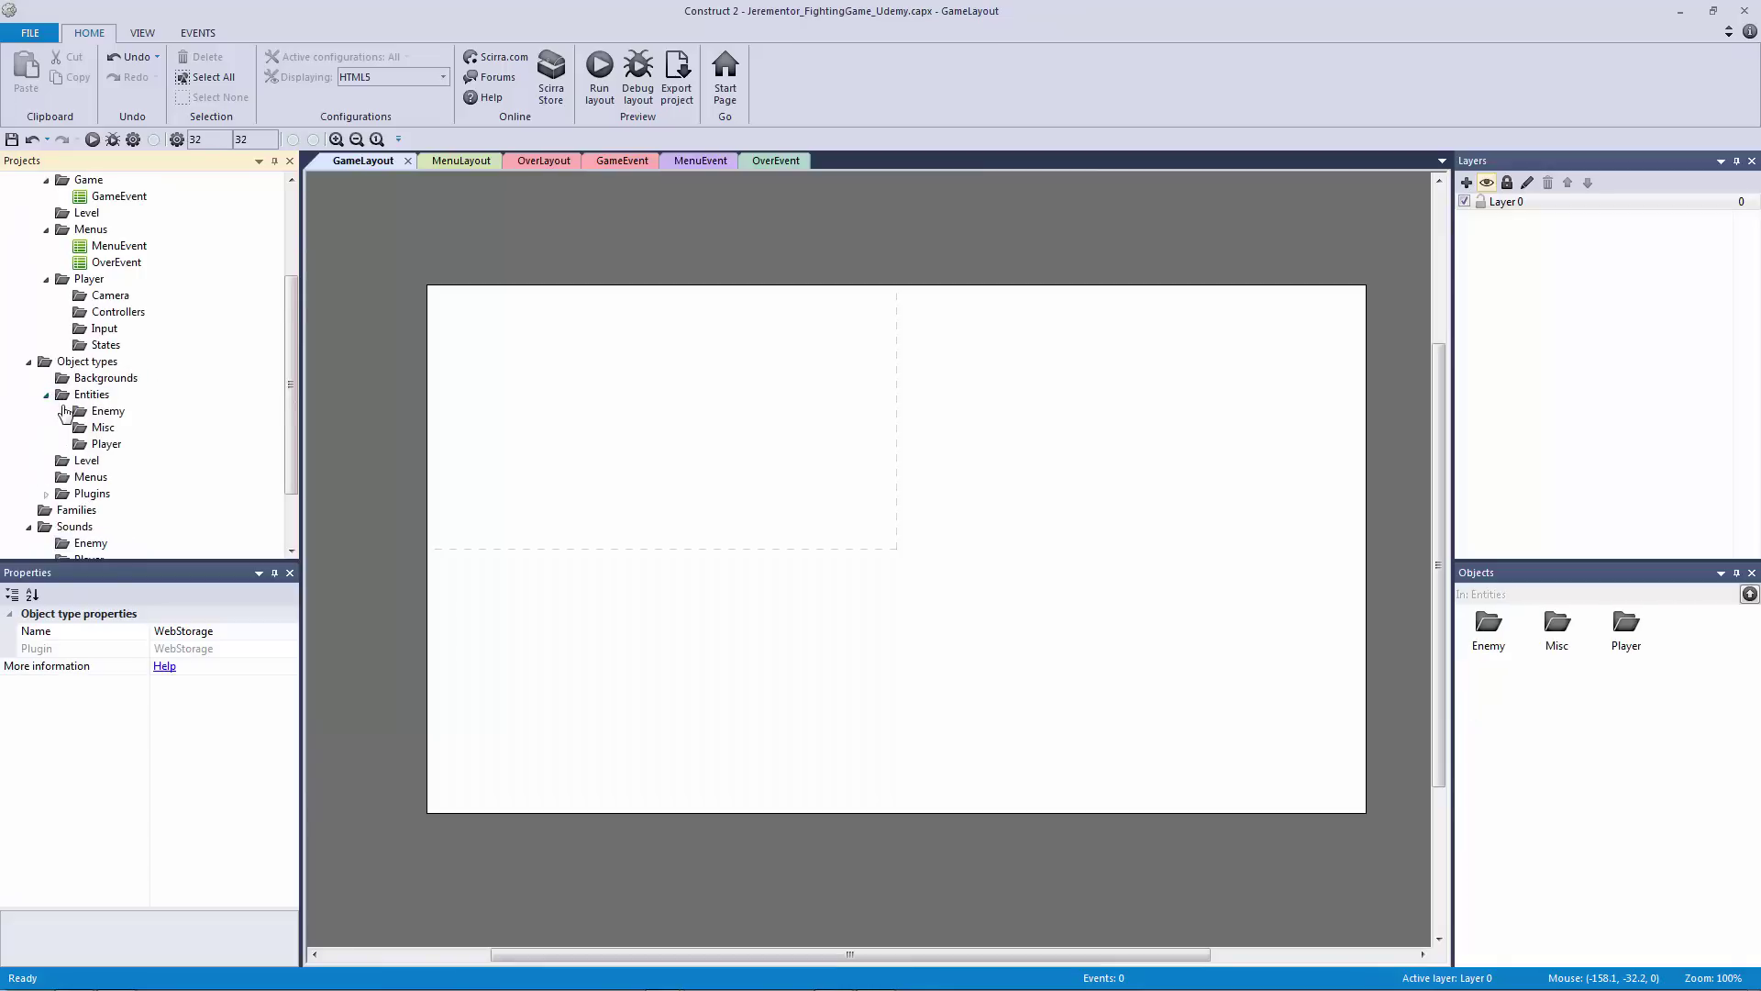
scroll(50, 404, "down", 1)
left_click(47, 444)
scroll(118, 431, "down", 3)
scroll(118, 431, "down", 1)
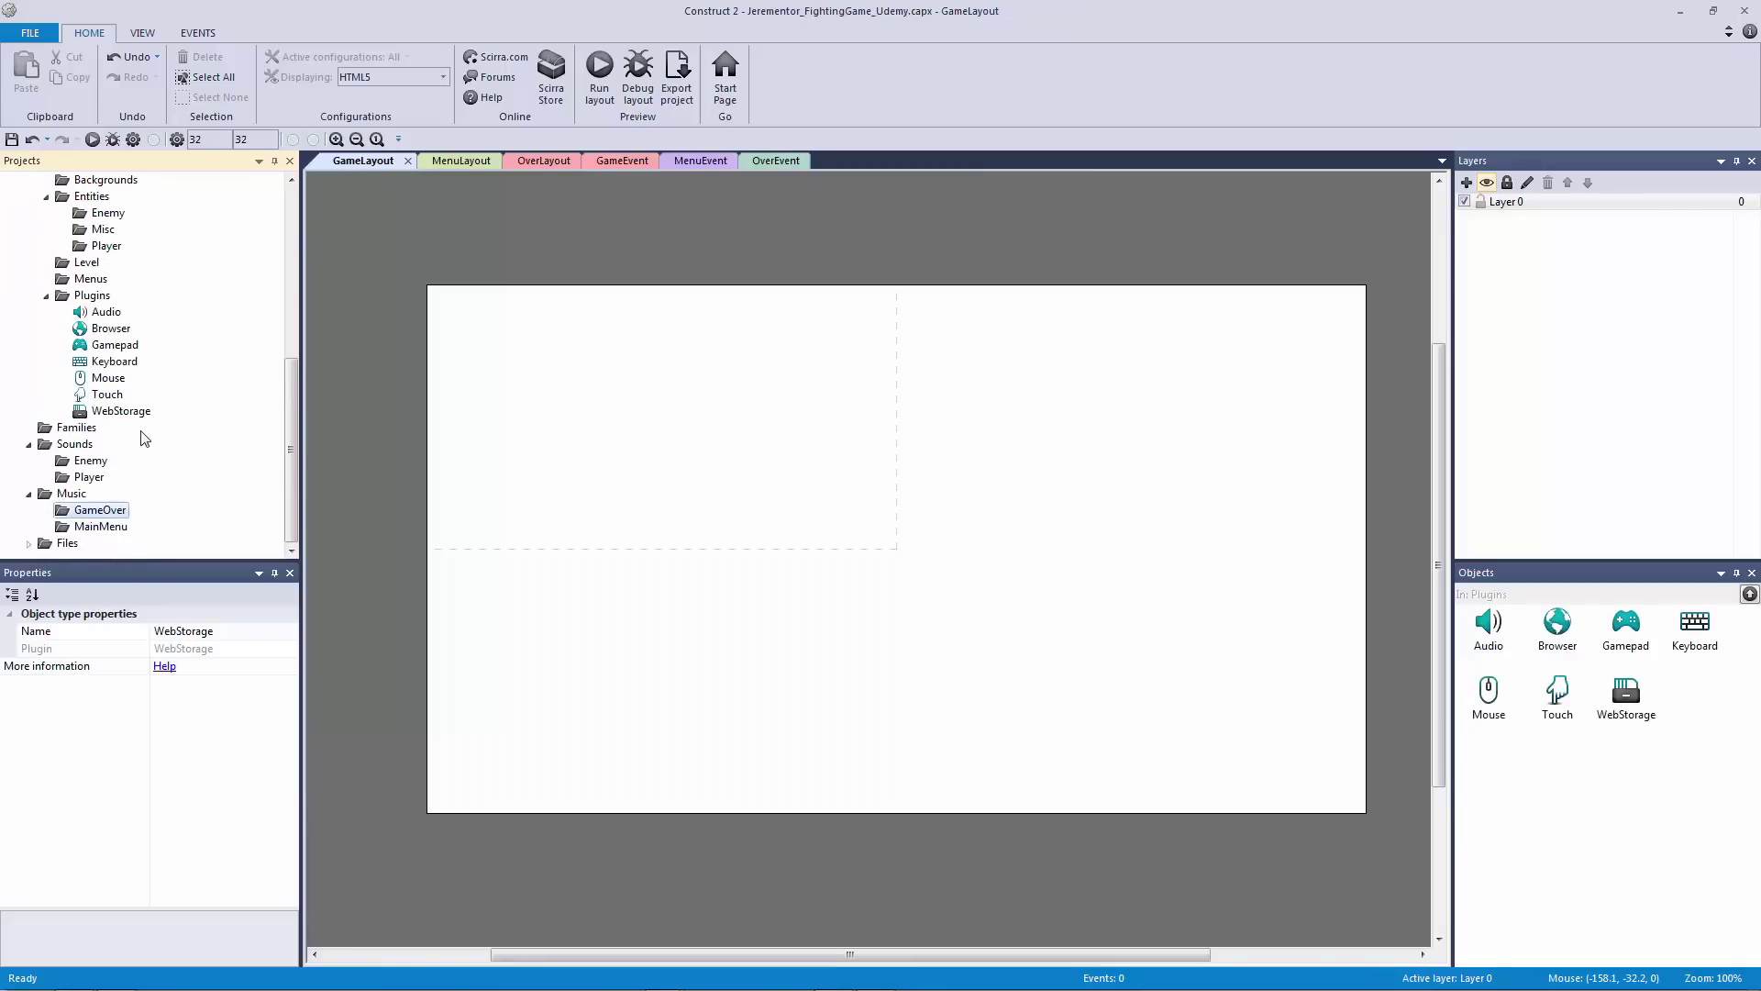
scroll(138, 432, "up", 7)
scroll(147, 381, "down", 7)
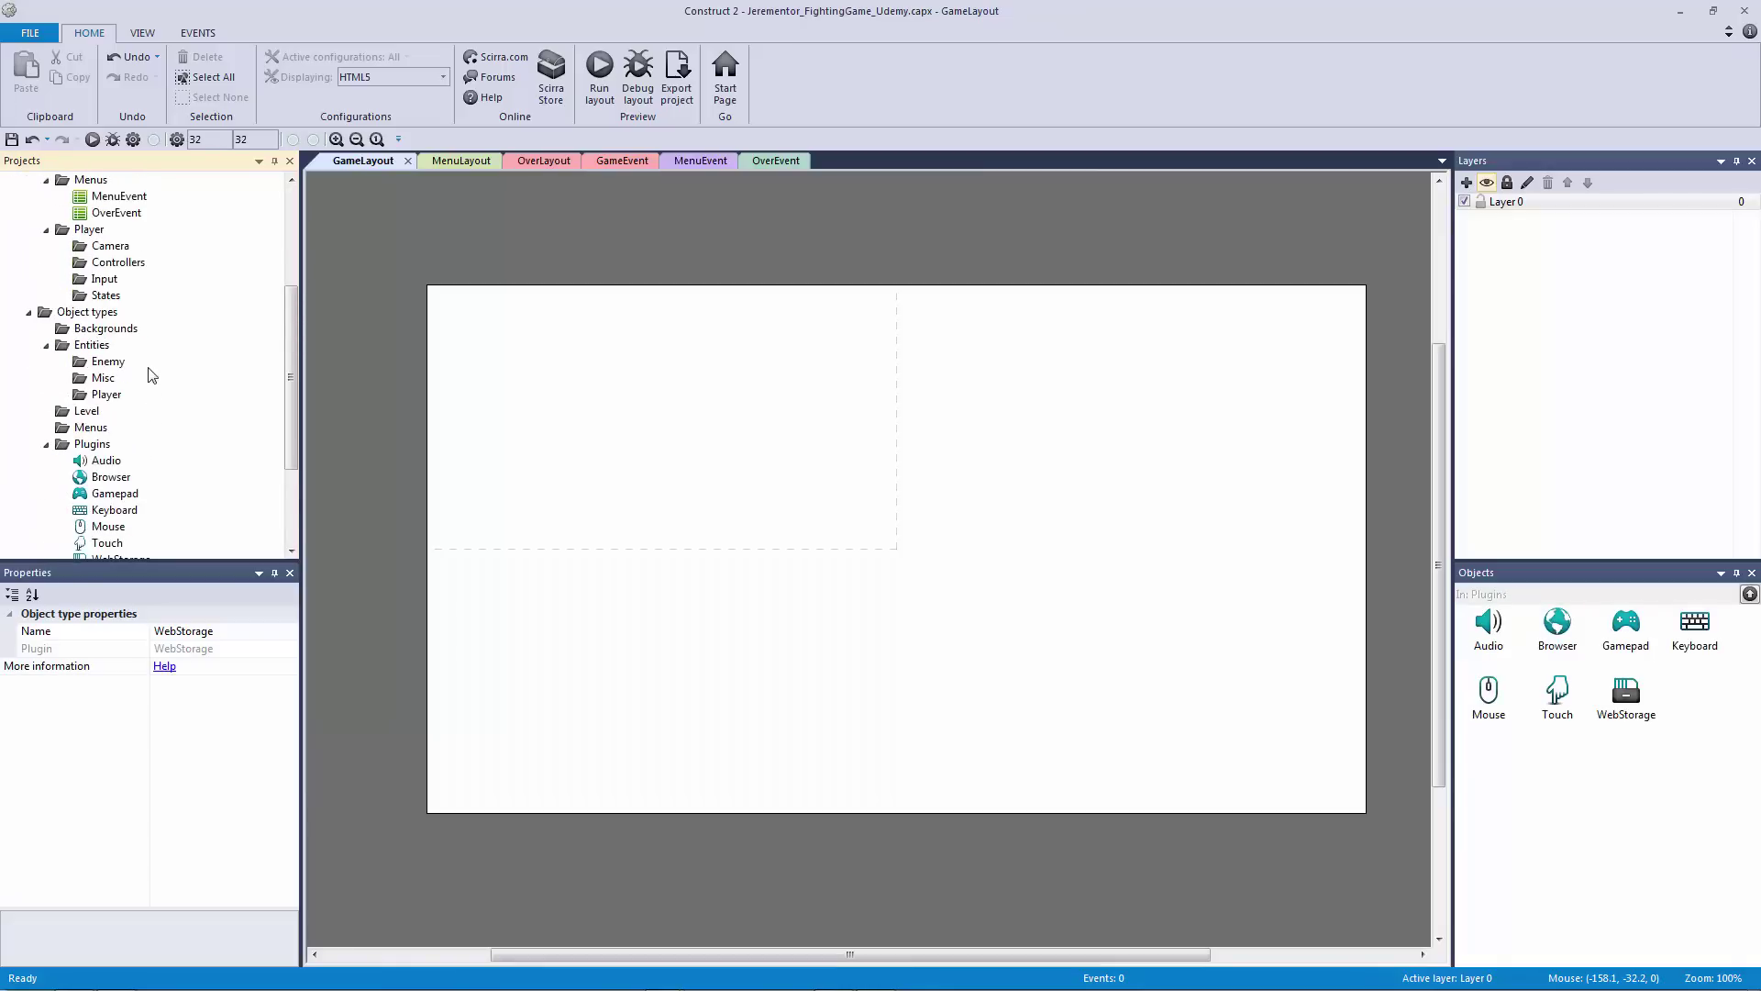
scroll(163, 371, "up", 7)
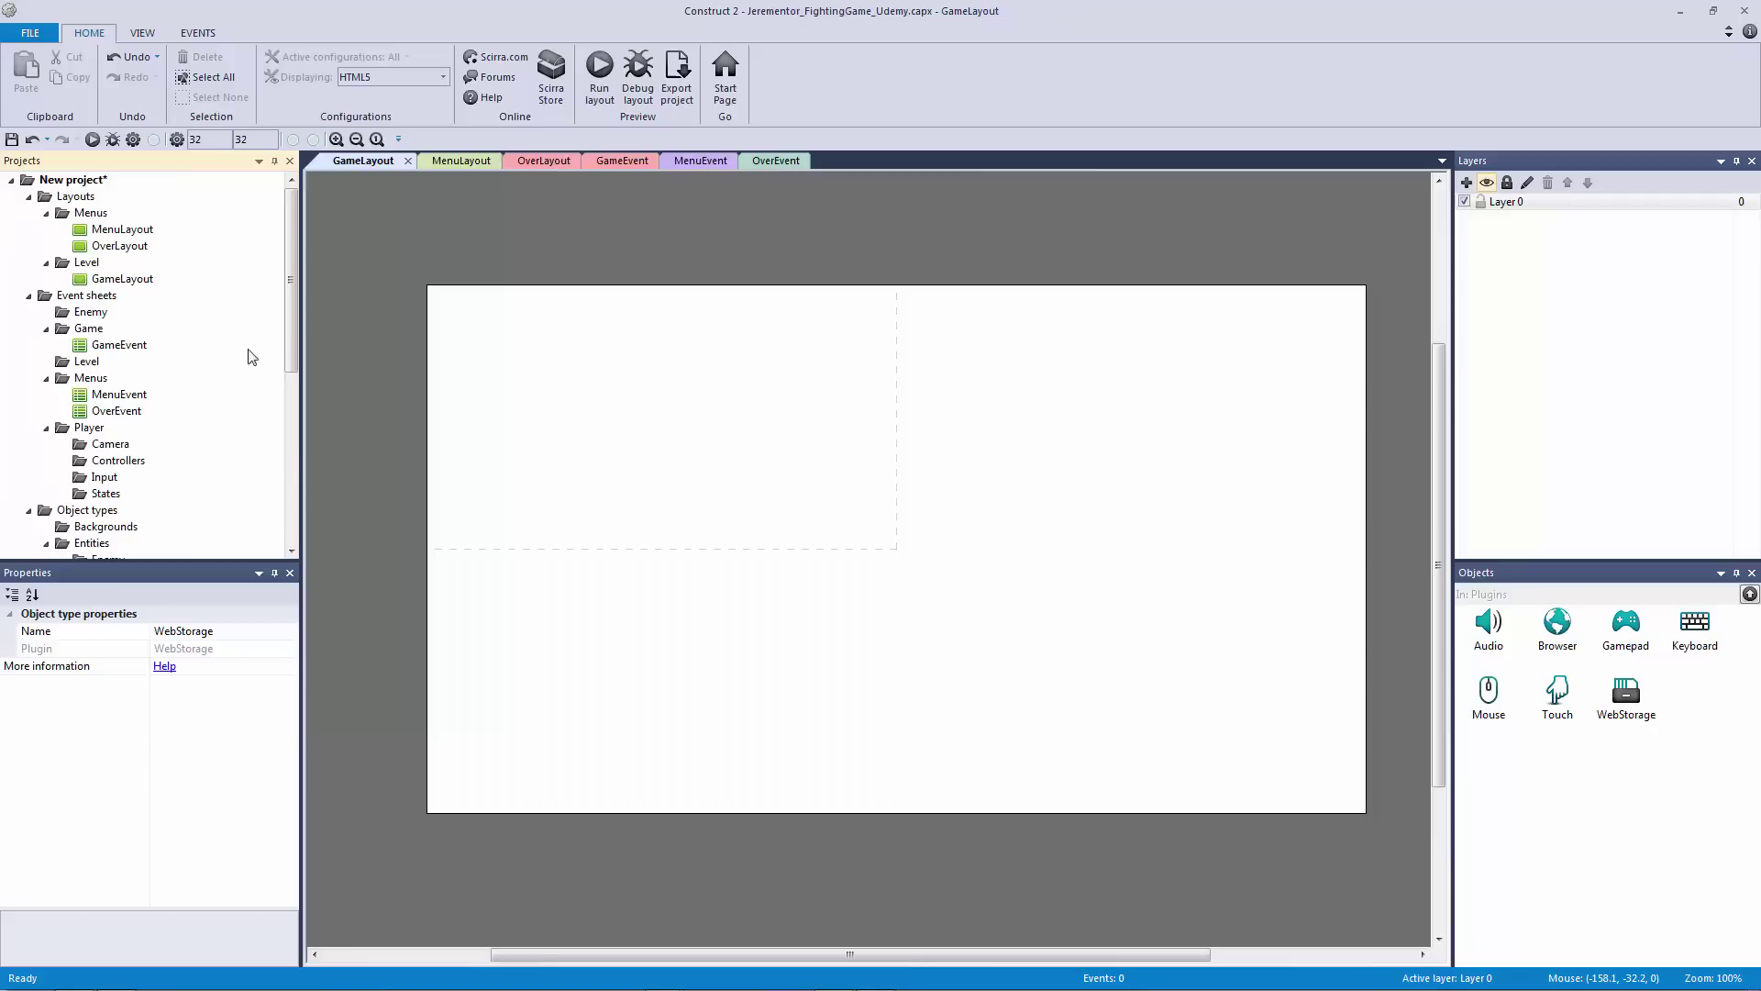